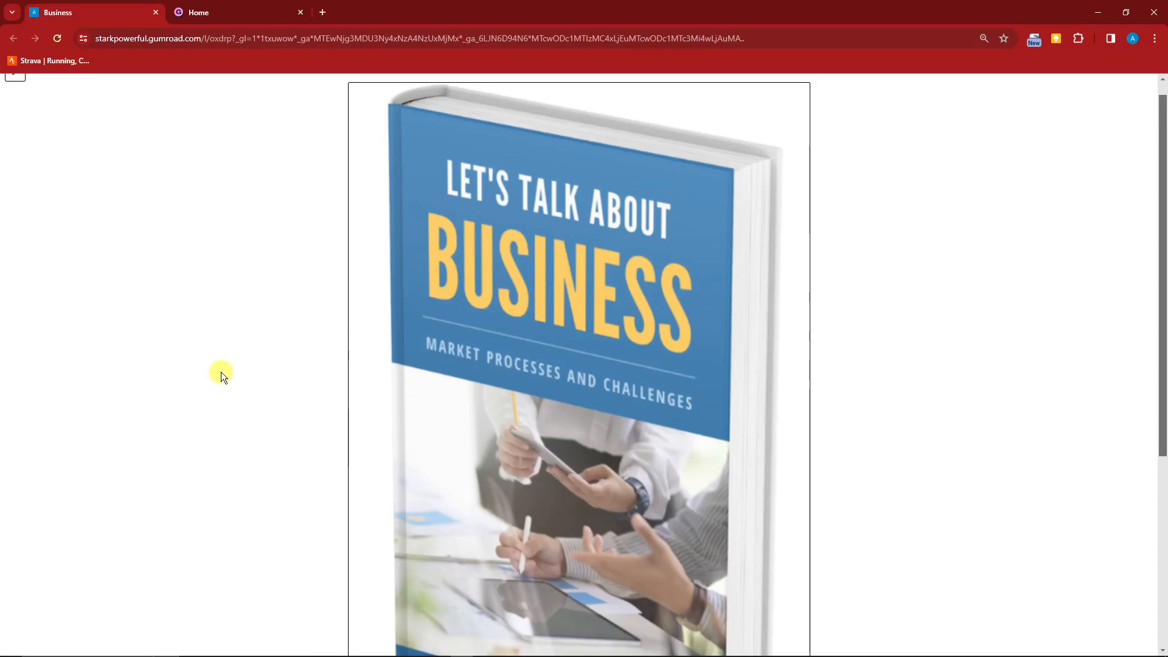
Examine the Business e-book's public product page, including its cover, title, price, sale status and details.
{"action": "scroll", "coordinate": [216, 368], "scroll_direction": "up", "scroll_amount": 1}
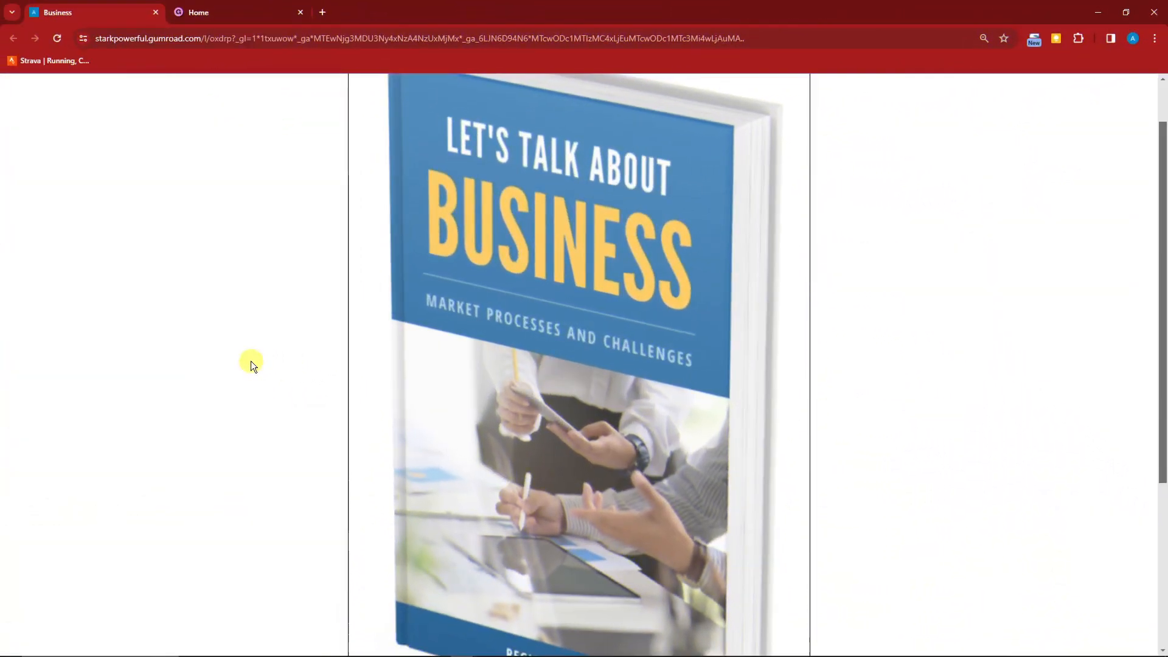
{"action": "scroll", "coordinate": [250, 365], "scroll_direction": "up", "scroll_amount": 2}
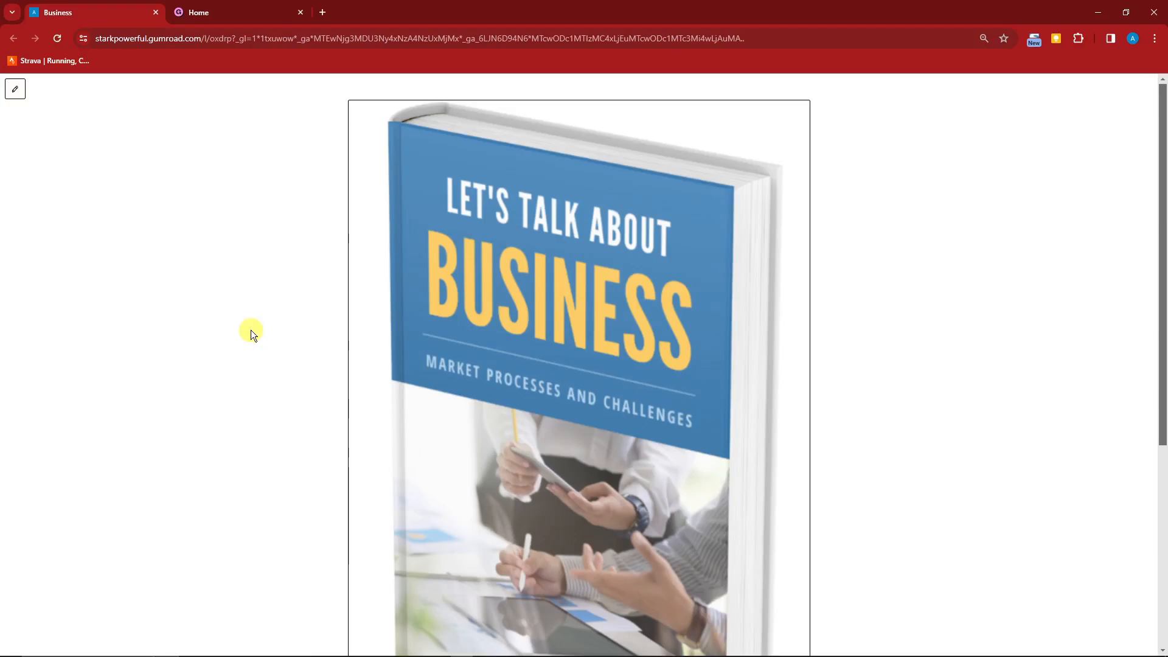
{"action": "scroll", "coordinate": [250, 329], "scroll_direction": "down", "scroll_amount": 5}
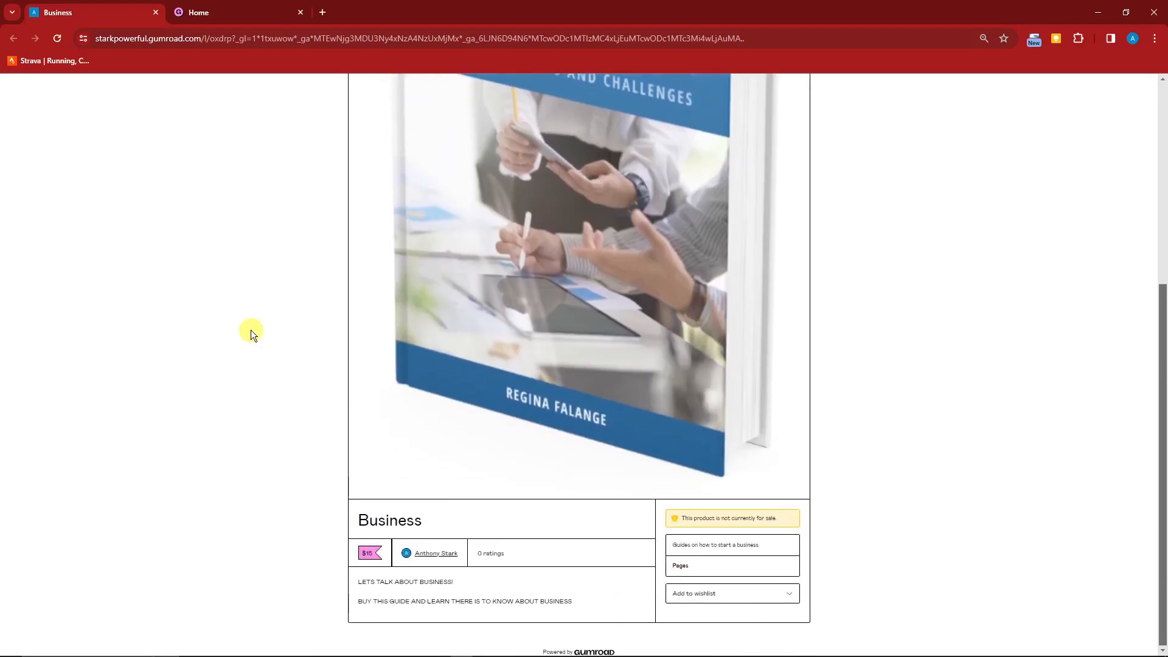
{"action": "left_click_drag", "start_coordinate": [357, 520], "coordinate": [441, 522]}
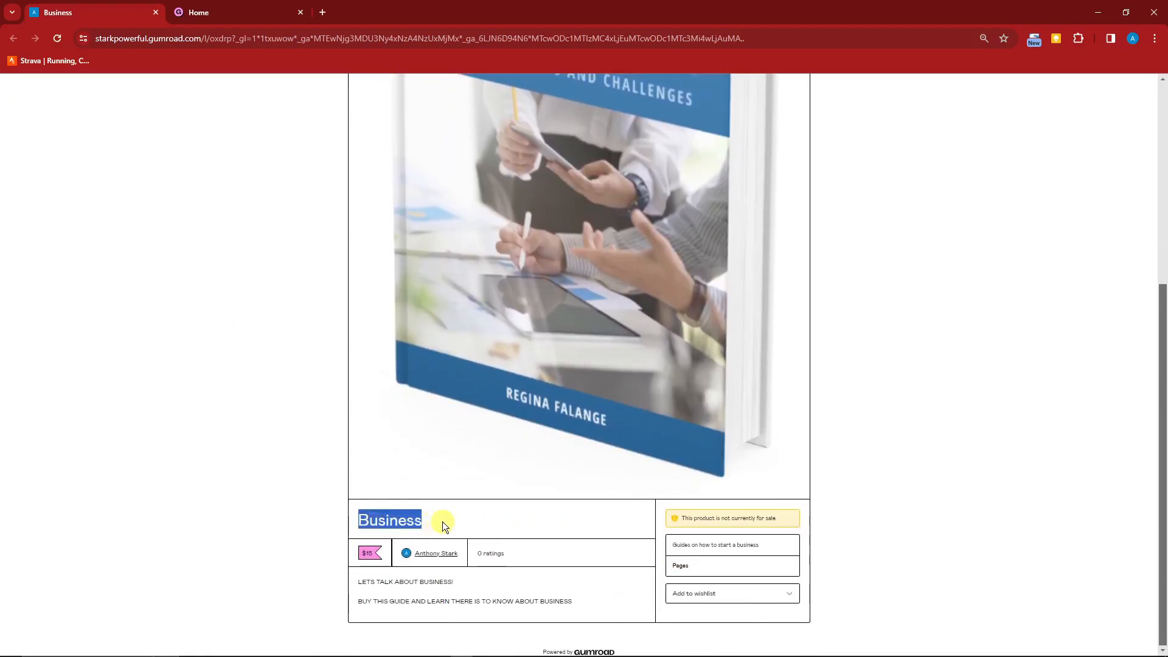
{"action": "left_click", "coordinate": [367, 560]}
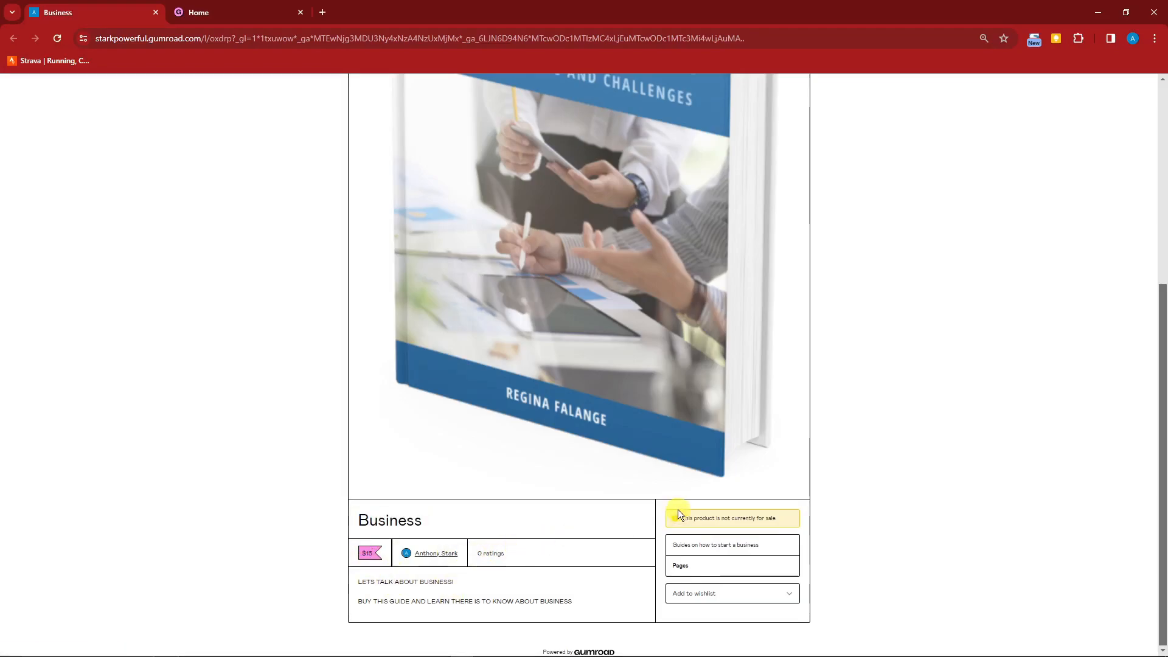
{"action": "left_click_drag", "start_coordinate": [682, 517], "coordinate": [785, 519]}
{"action": "key", "text": "ctrl+plus"}
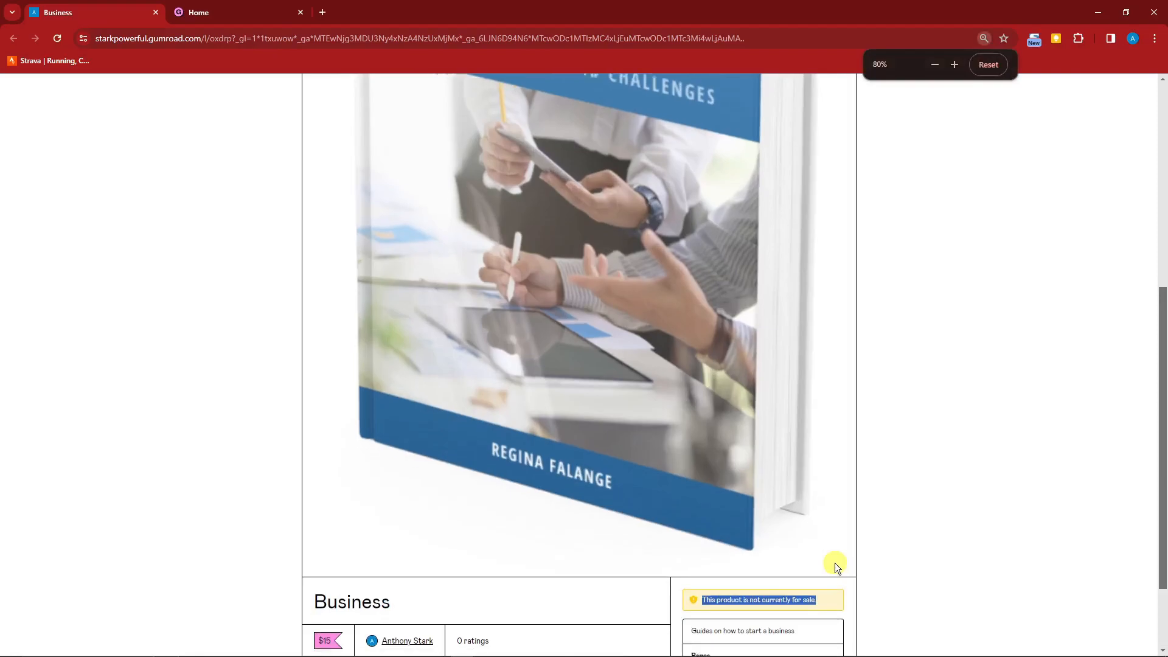
{"action": "left_click", "coordinate": [636, 485]}
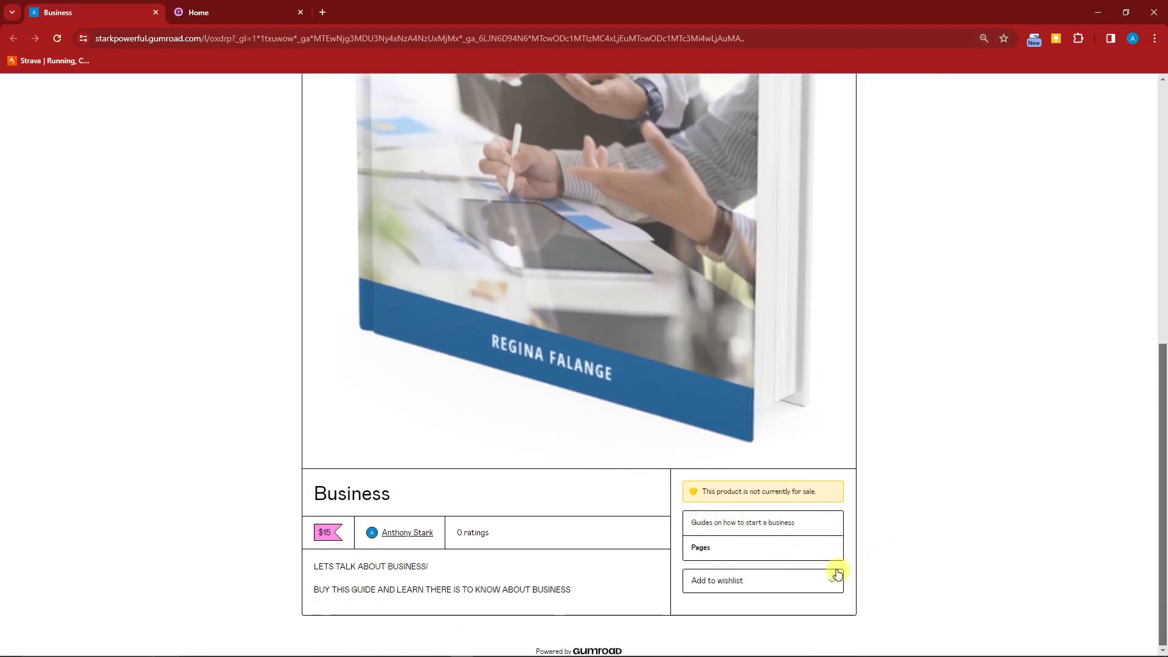
{"action": "scroll", "coordinate": [523, 462], "scroll_direction": "up", "scroll_amount": 5}
{"action": "key", "text": "ctrl+minus"}
{"action": "key", "text": "ctrl+minus"}
{"action": "key", "text": "ctrl+minus"}
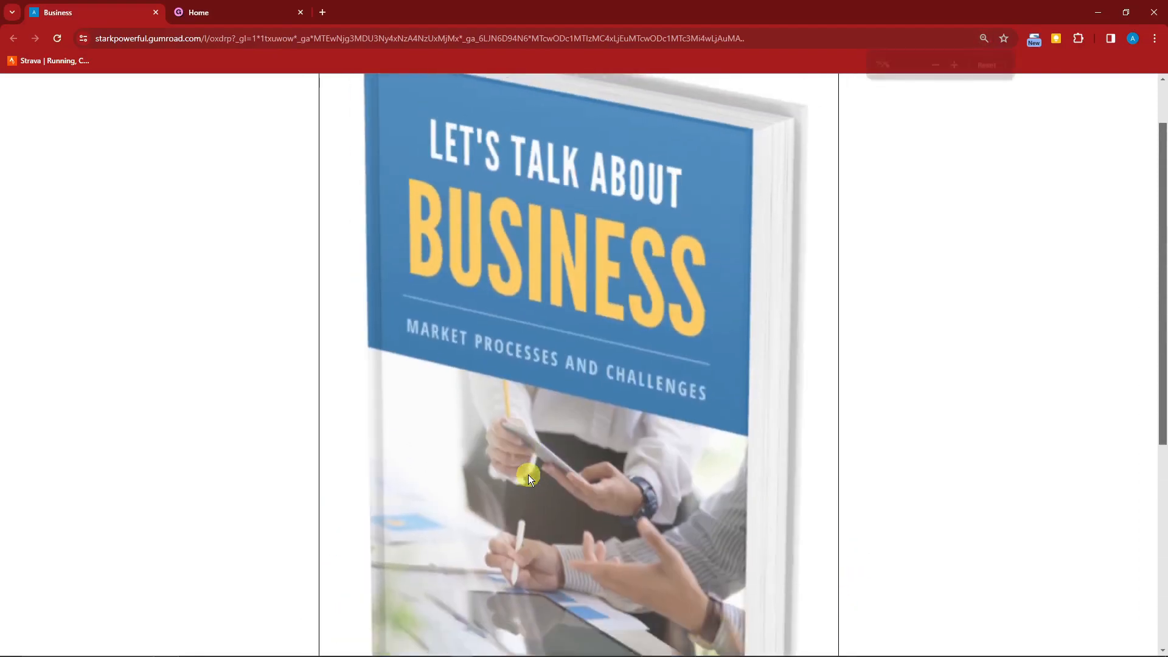
{"action": "scroll", "coordinate": [533, 476], "scroll_direction": "up", "scroll_amount": 1}
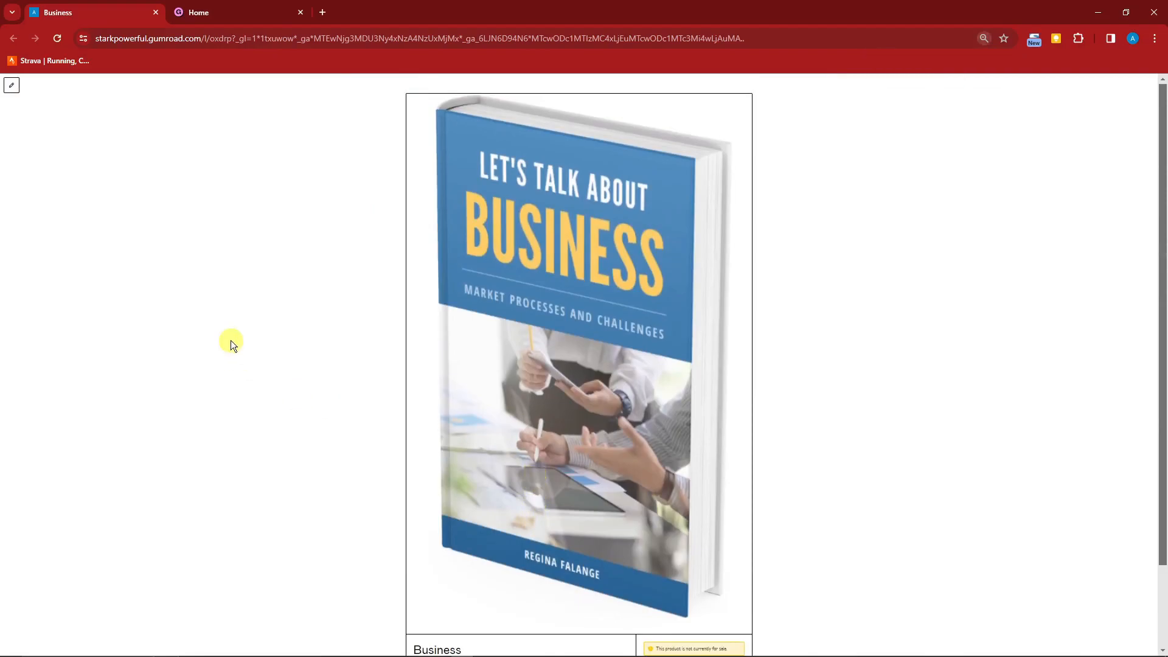
{"action": "scroll", "coordinate": [227, 336], "scroll_direction": "down", "scroll_amount": 3}
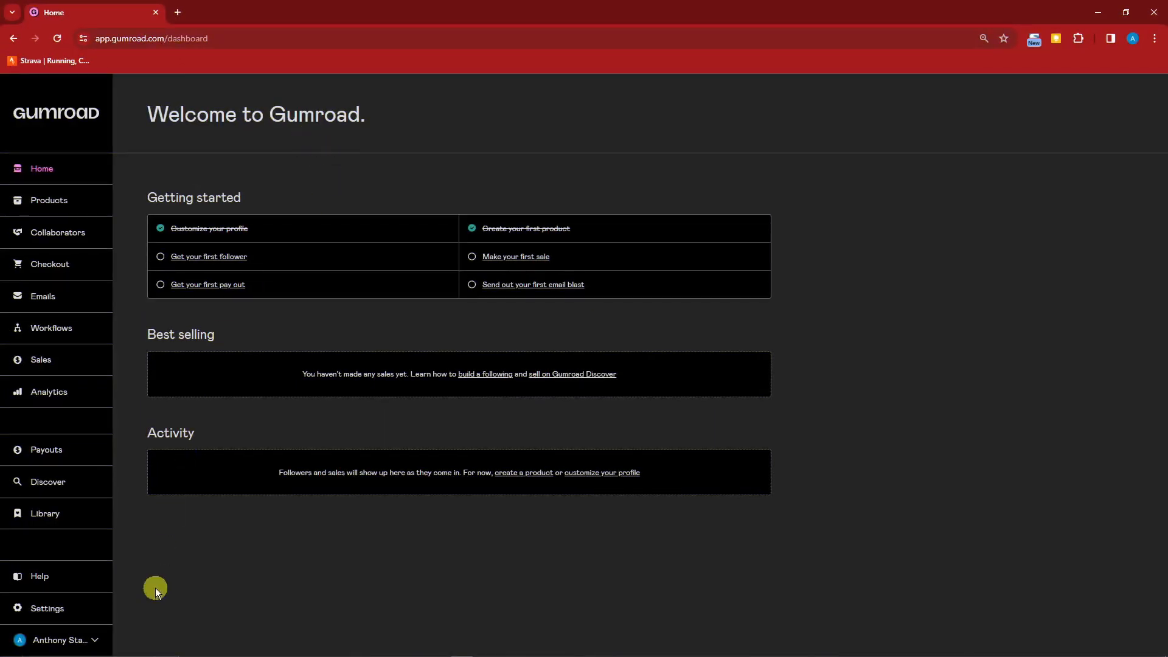
Permanently delete the unpublished Business product from the product list.
{"action": "left_click", "coordinate": [93, 640]}
{"action": "left_click", "coordinate": [225, 593]}
{"action": "left_click", "coordinate": [55, 208]}
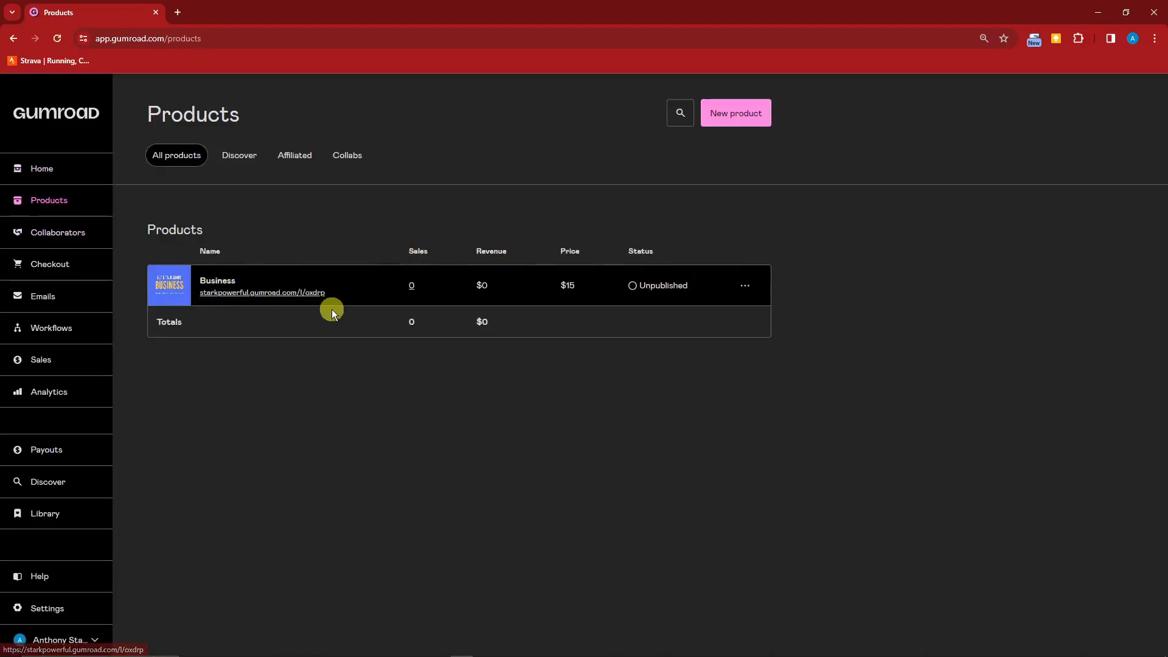
{"action": "left_click", "coordinate": [745, 290]}
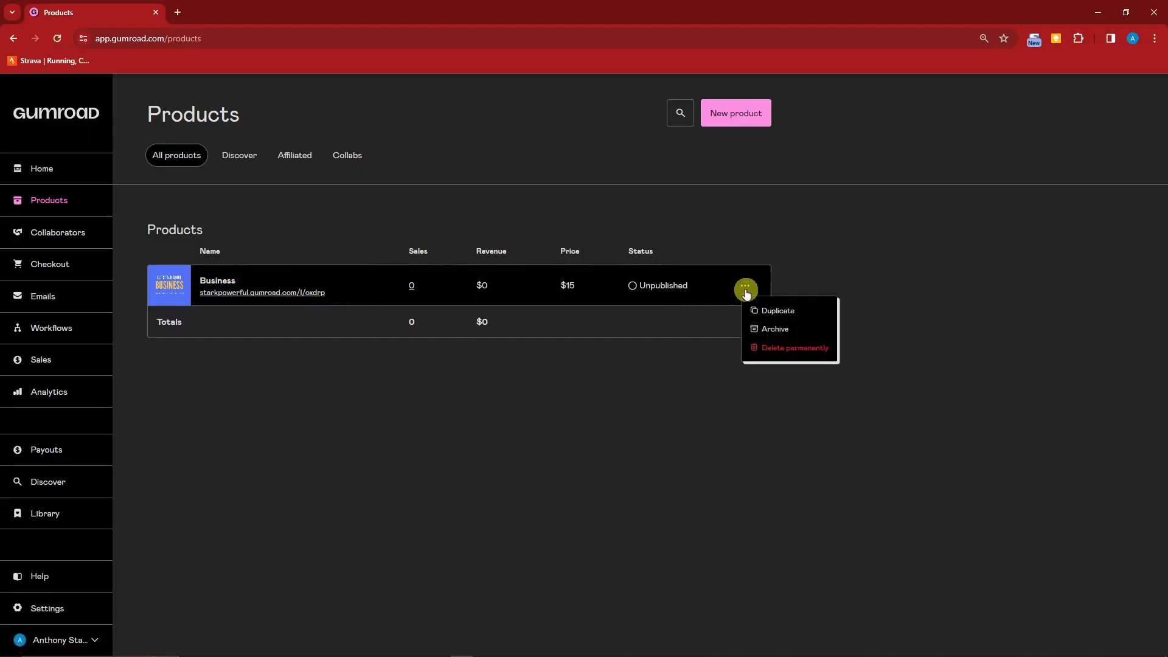
{"action": "left_click", "coordinate": [784, 348]}
{"action": "left_click", "coordinate": [652, 396]}
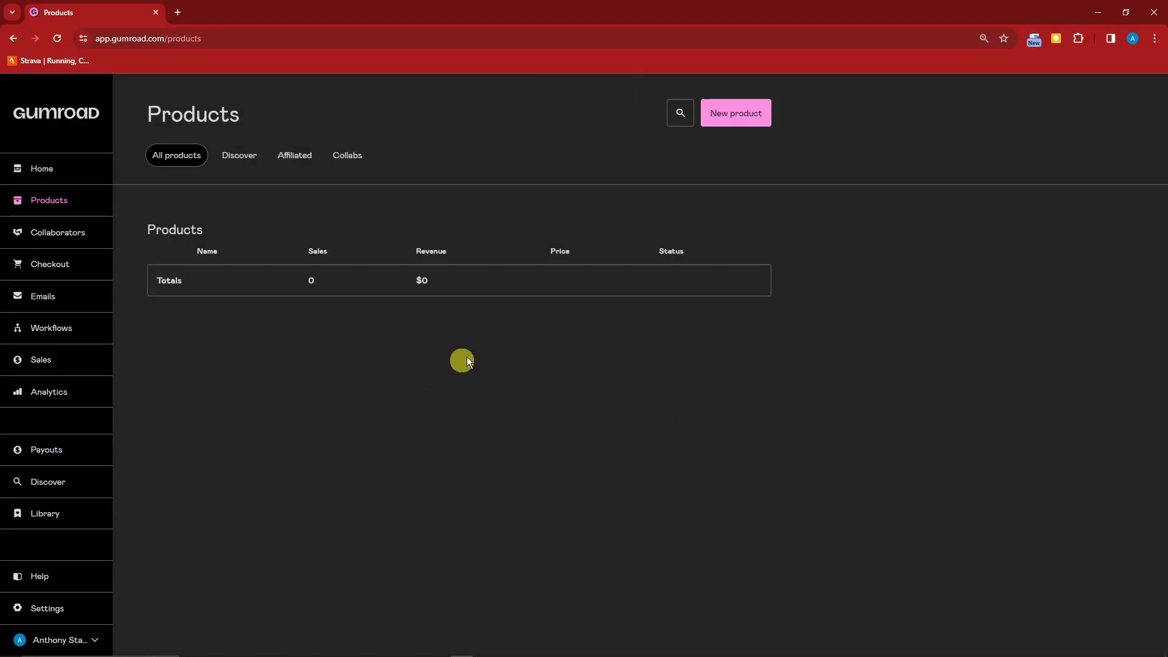
Start a new product and set its type to E-book.
{"action": "left_click", "coordinate": [746, 126]}
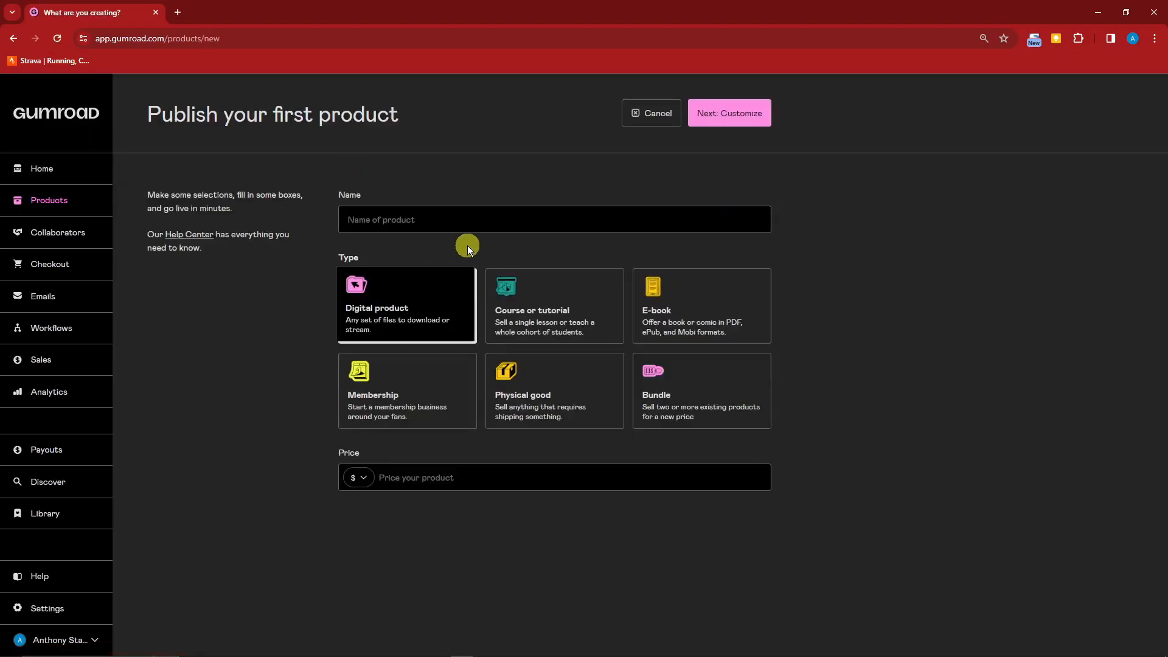
{"action": "left_click", "coordinate": [642, 300]}
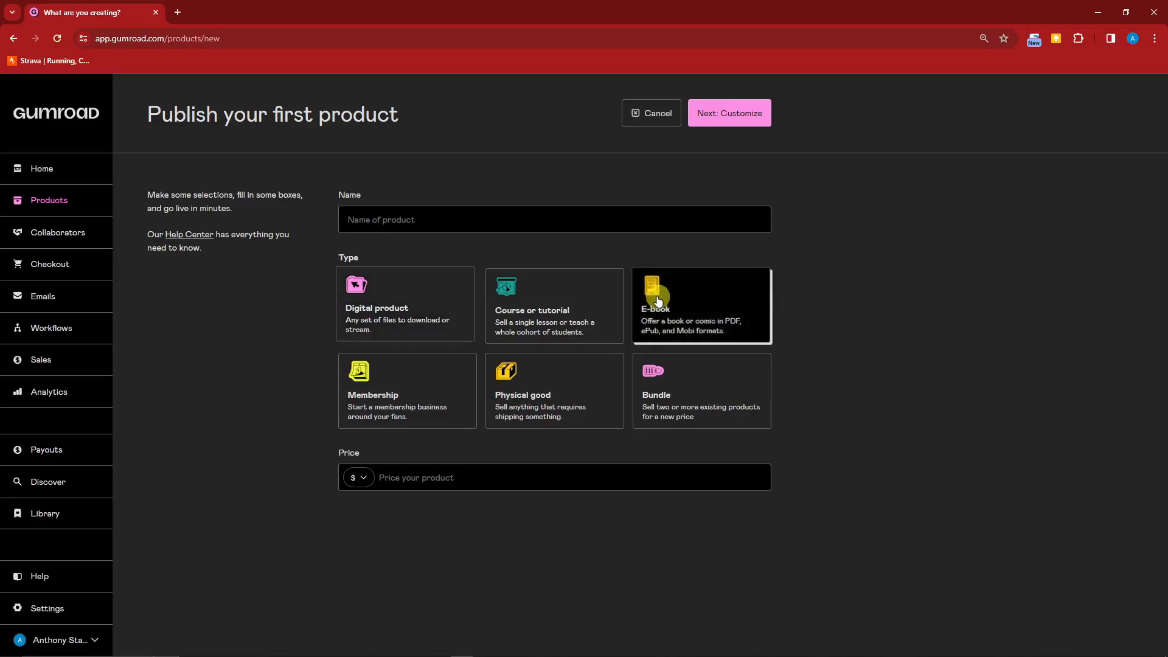
{"action": "left_click", "coordinate": [381, 292]}
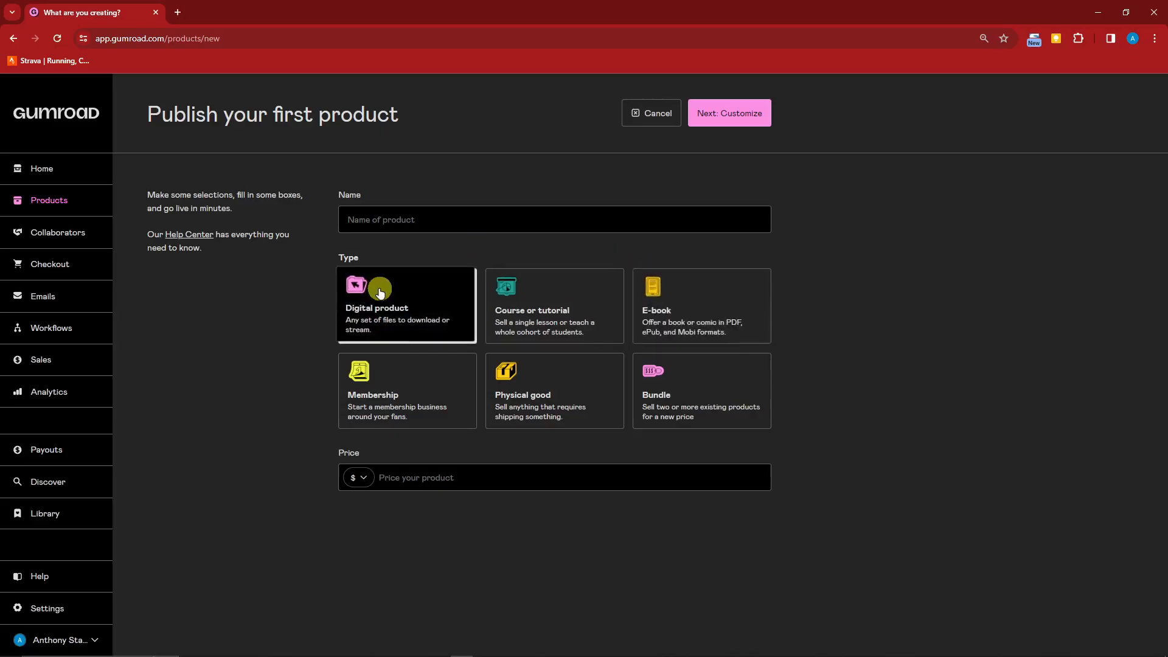
{"action": "left_click", "coordinate": [528, 296]}
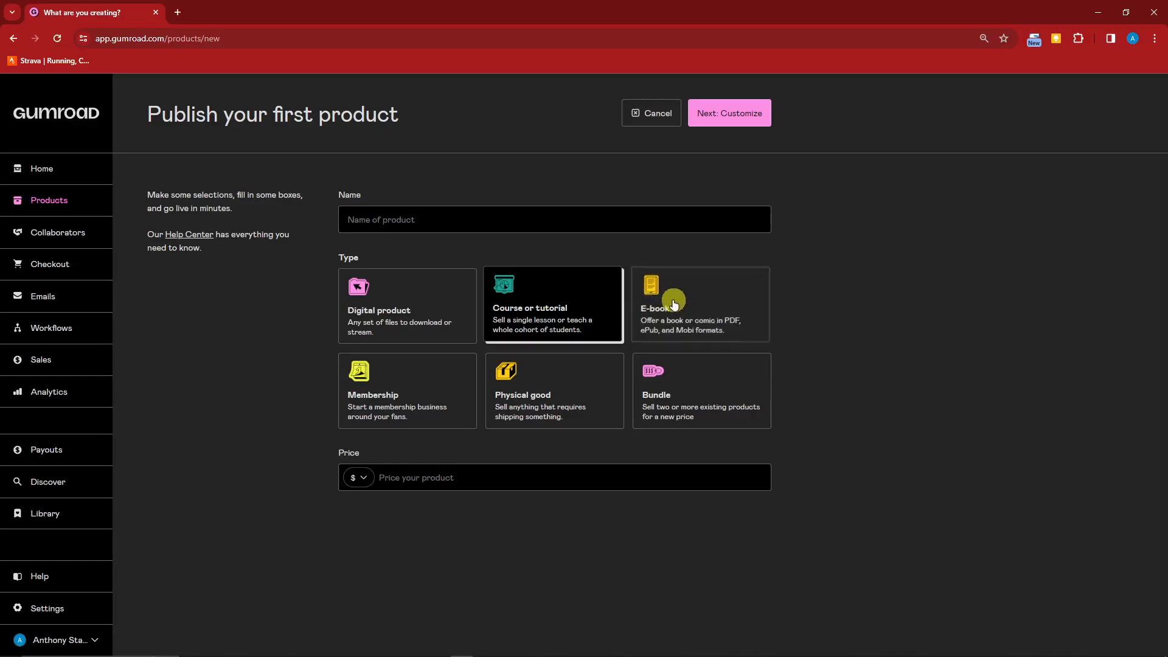
{"action": "left_click", "coordinate": [674, 303]}
Name the new product "Sample Guide".
{"action": "left_click", "coordinate": [501, 219]}
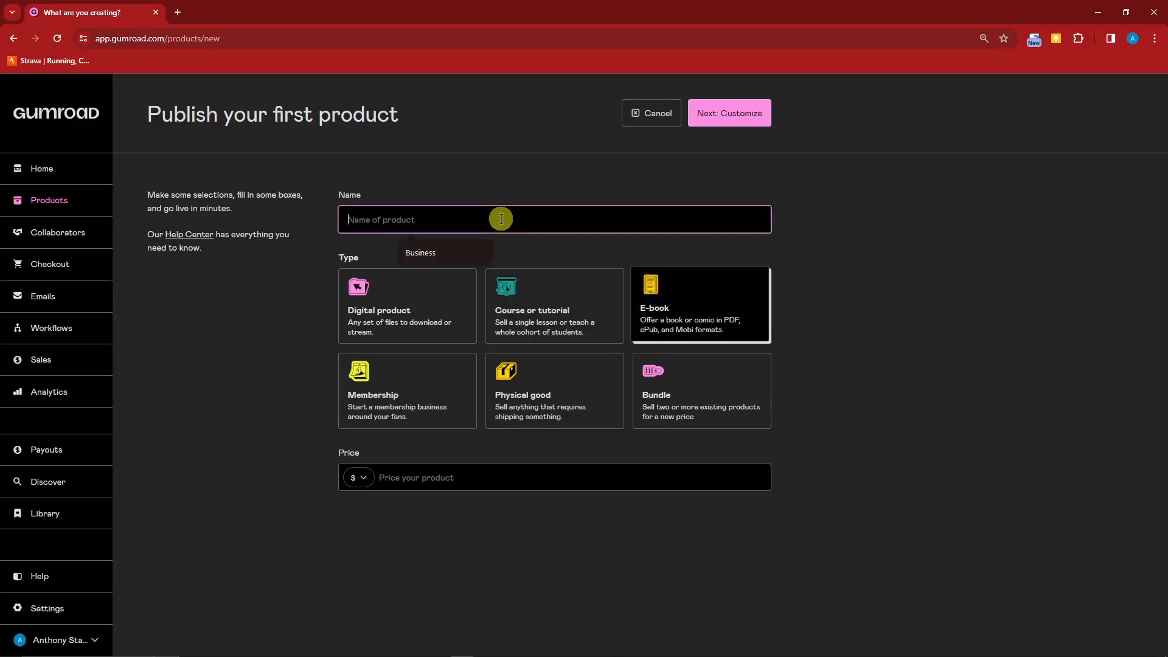
{"action": "type", "text": "Gui"}
{"action": "key", "text": "BackSpace"}
{"action": "key", "text": "BackSpace"}
{"action": "key", "text": "BackSpace"}
{"action": "type", "text": "Ho"}
{"action": "key", "text": "BackSpace"}
{"action": "key", "text": "BackSpace"}
{"action": "type", "text": "Sam,"}
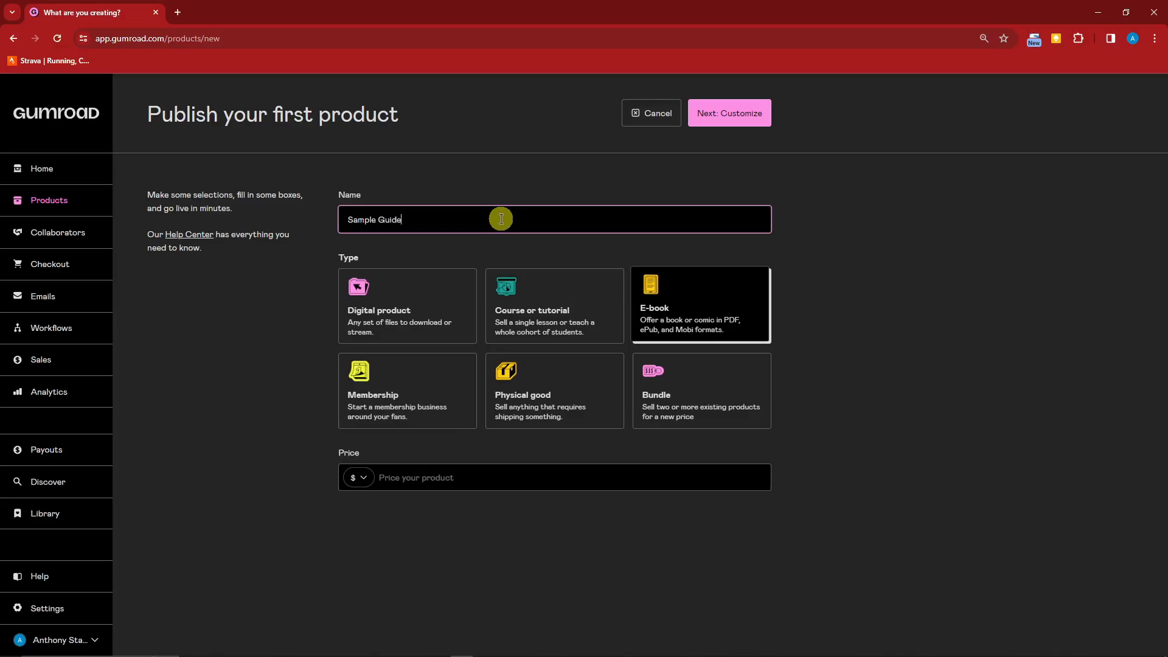
{"action": "left_click", "coordinate": [155, 201]}
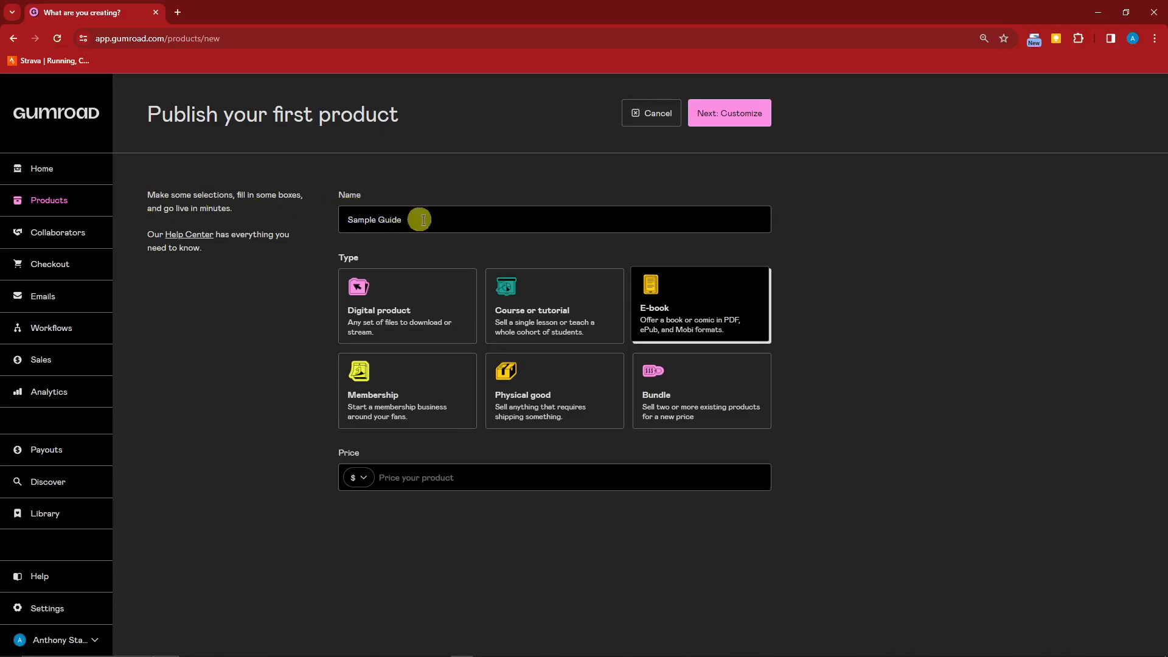
{"action": "left_click_drag", "start_coordinate": [420, 220], "coordinate": [326, 227]}
{"action": "left_click", "coordinate": [300, 347]}
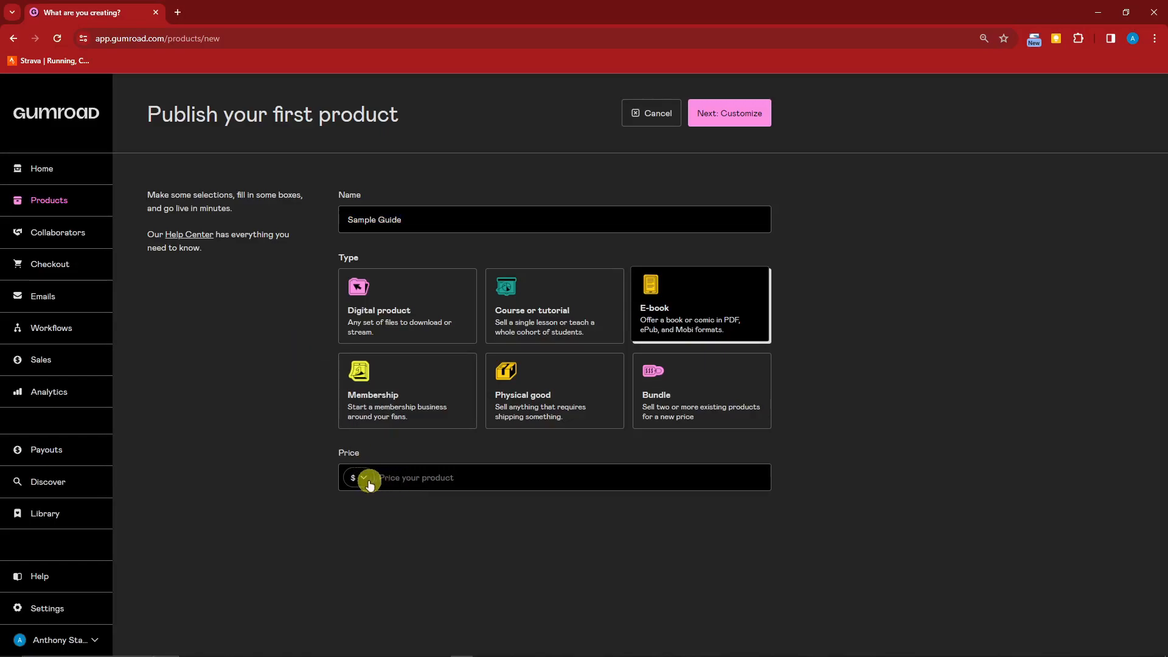
Price the product at 10 US dollars and continue to its customization page.
{"action": "left_click", "coordinate": [393, 478]}
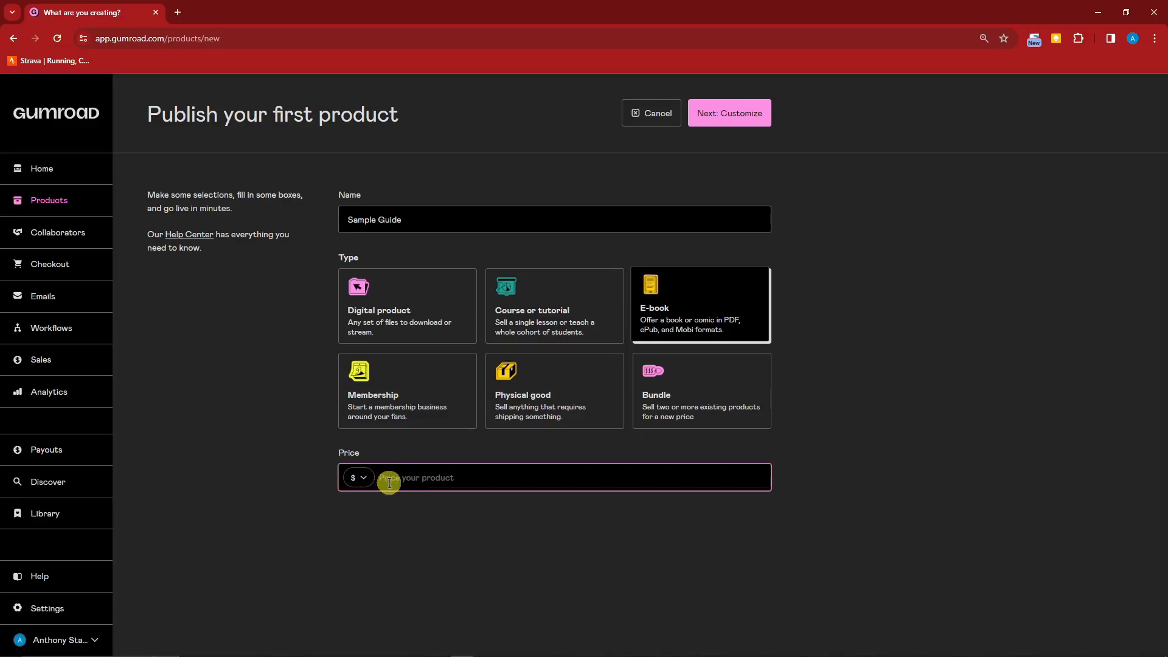
{"action": "type", "text": "10"}
{"action": "left_click", "coordinate": [365, 485]}
{"action": "left_click", "coordinate": [365, 481]}
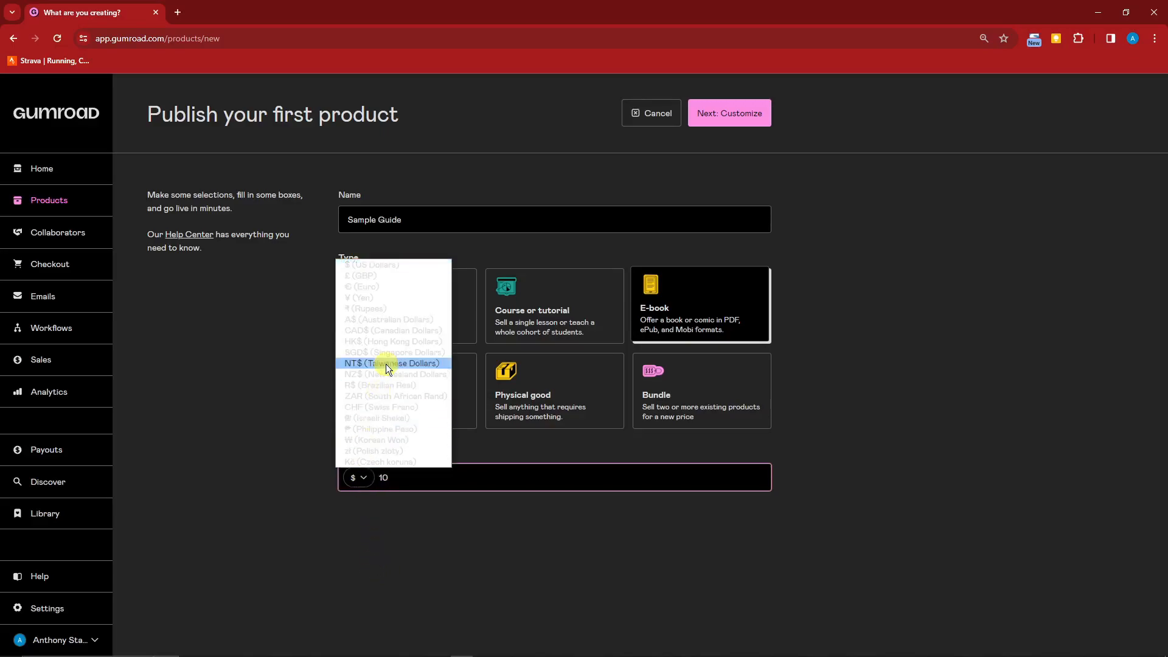
{"action": "left_click", "coordinate": [849, 461]}
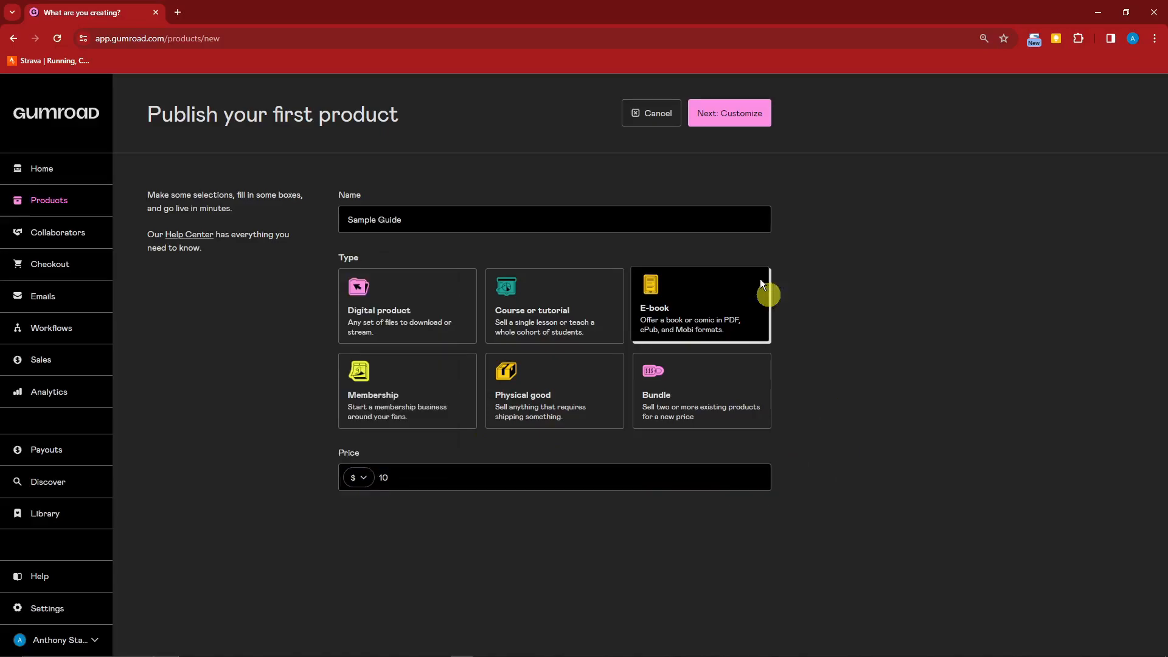
{"action": "left_click", "coordinate": [738, 125]}
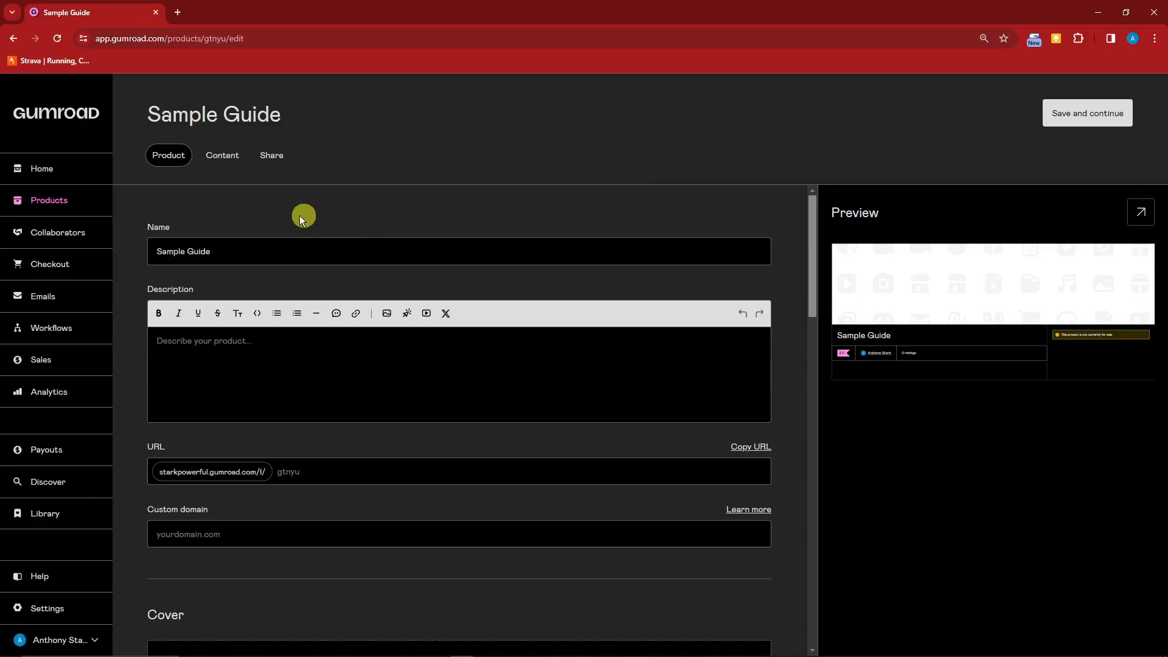
Review the Sample Guide's product settings, from name and cover to pricing and versions, as well as its content editor.
{"action": "scroll", "coordinate": [213, 213], "scroll_direction": "down", "scroll_amount": 1}
{"action": "scroll", "coordinate": [230, 234], "scroll_direction": "up", "scroll_amount": 1}
{"action": "left_click", "coordinate": [252, 255]}
{"action": "left_click_drag", "start_coordinate": [260, 254], "coordinate": [86, 253]}
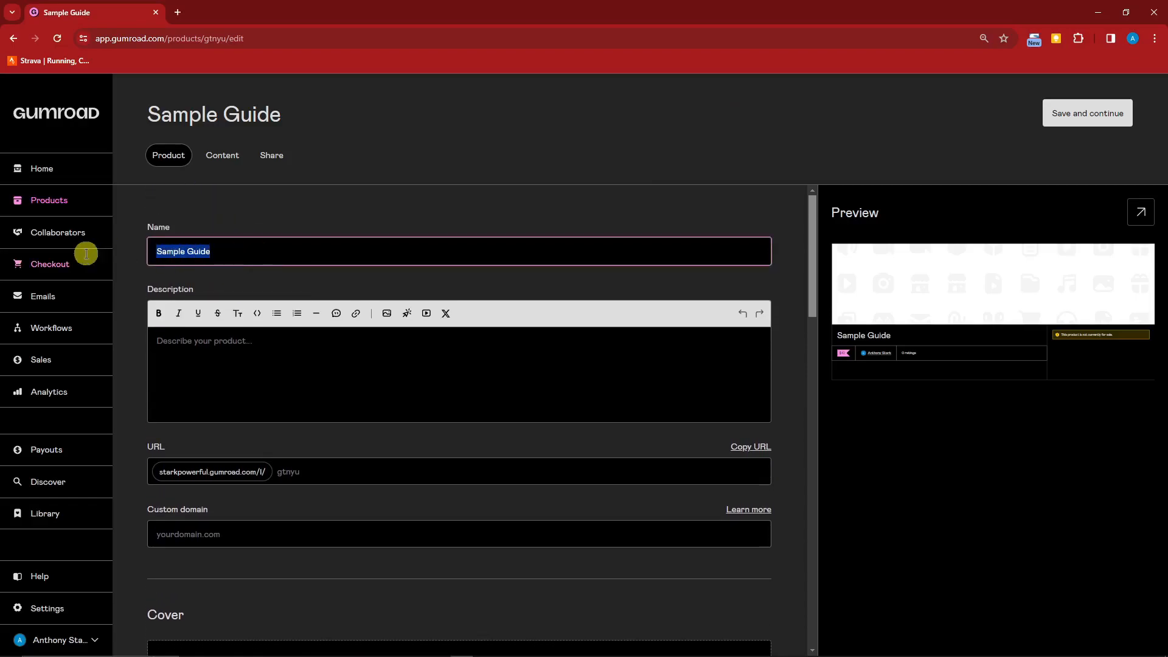
{"action": "scroll", "coordinate": [227, 354], "scroll_direction": "down", "scroll_amount": 1}
{"action": "scroll", "coordinate": [227, 354], "scroll_direction": "down", "scroll_amount": 4}
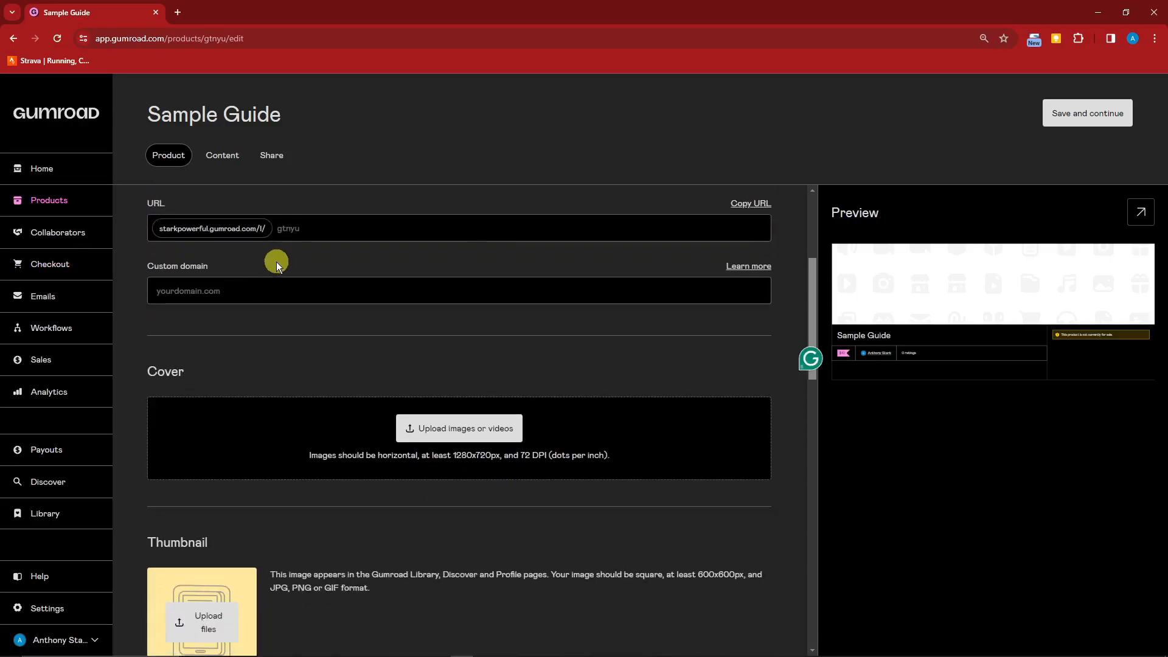
{"action": "scroll", "coordinate": [262, 259], "scroll_direction": "down", "scroll_amount": 1}
{"action": "scroll", "coordinate": [246, 238], "scroll_direction": "down", "scroll_amount": 2}
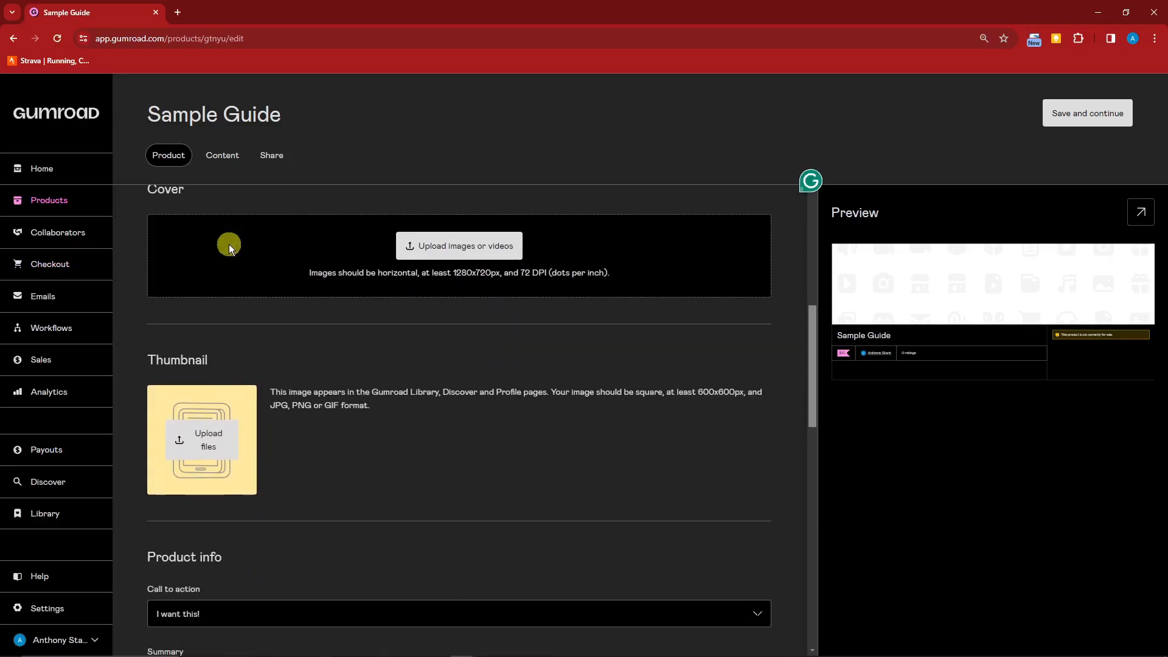
{"action": "scroll", "coordinate": [240, 331], "scroll_direction": "down", "scroll_amount": 5}
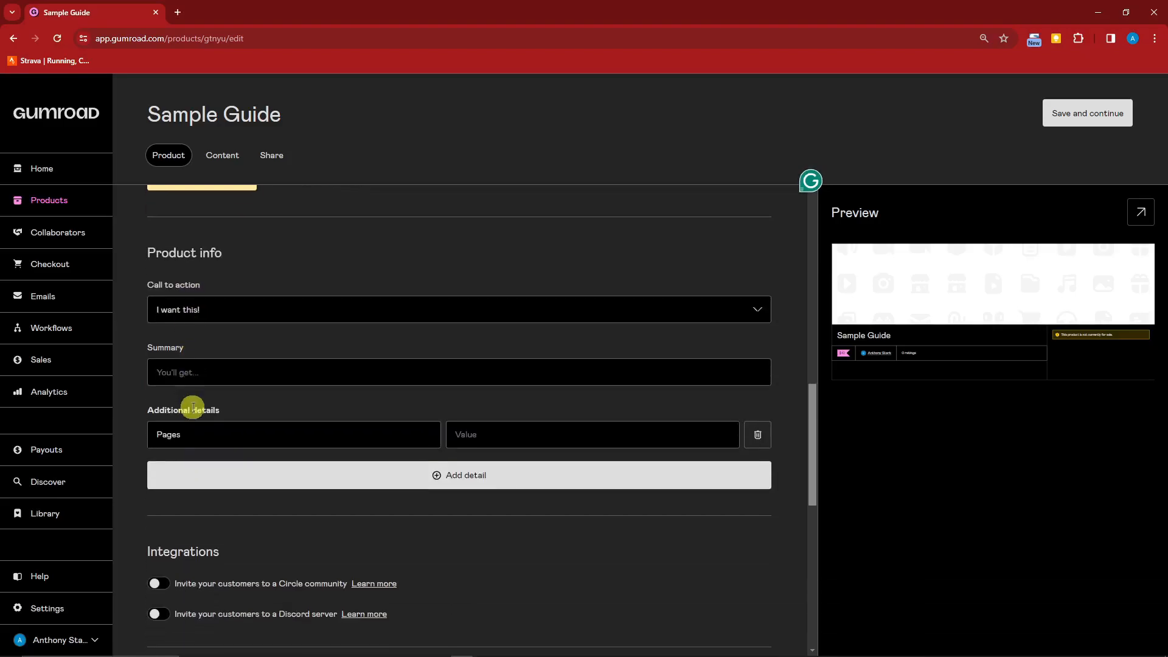
{"action": "scroll", "coordinate": [258, 540], "scroll_direction": "down", "scroll_amount": 7}
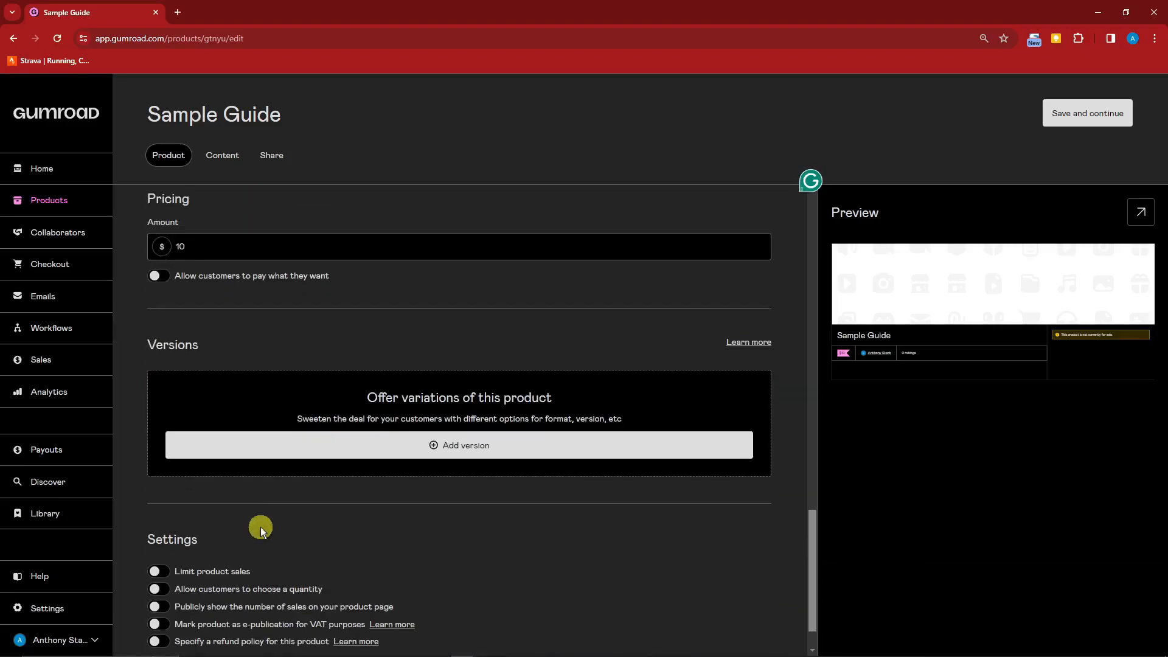
{"action": "scroll", "coordinate": [259, 527], "scroll_direction": "up", "scroll_amount": 6}
{"action": "left_click", "coordinate": [225, 156]}
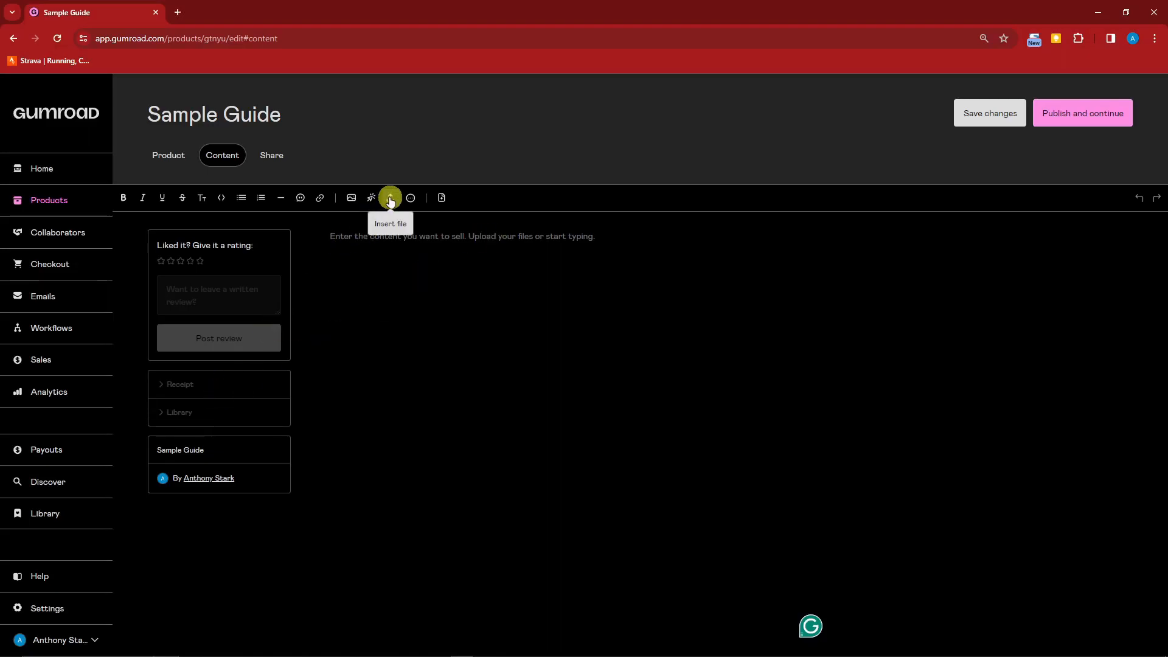
{"action": "left_click", "coordinate": [175, 155]}
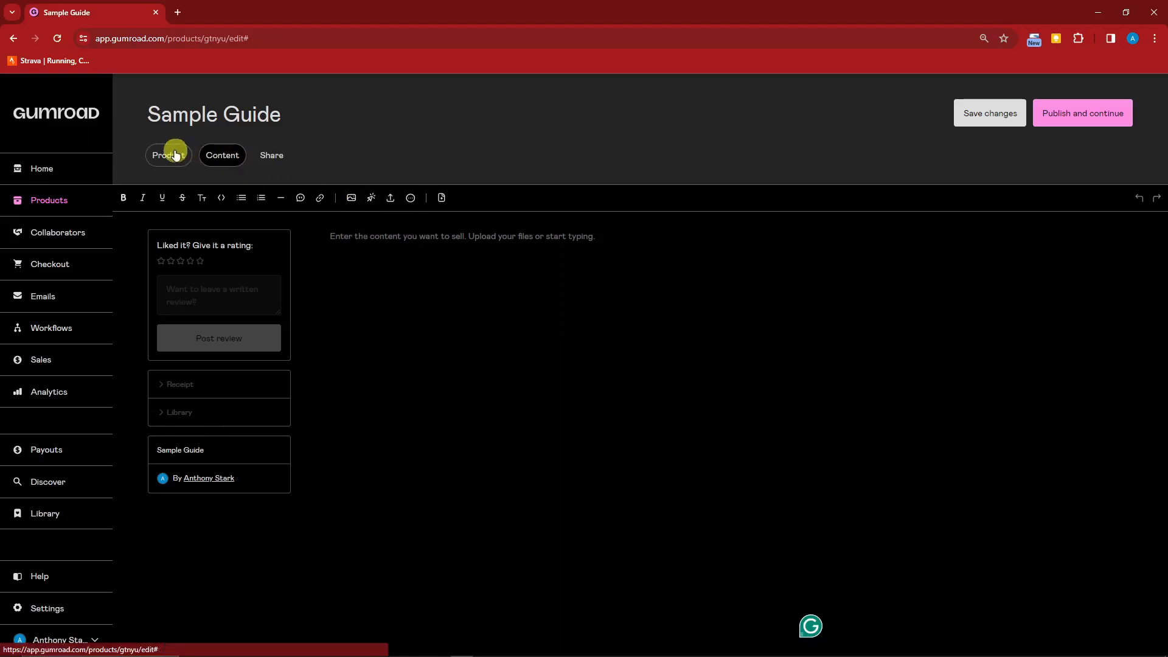
{"action": "scroll", "coordinate": [406, 389], "scroll_direction": "up", "scroll_amount": 10}
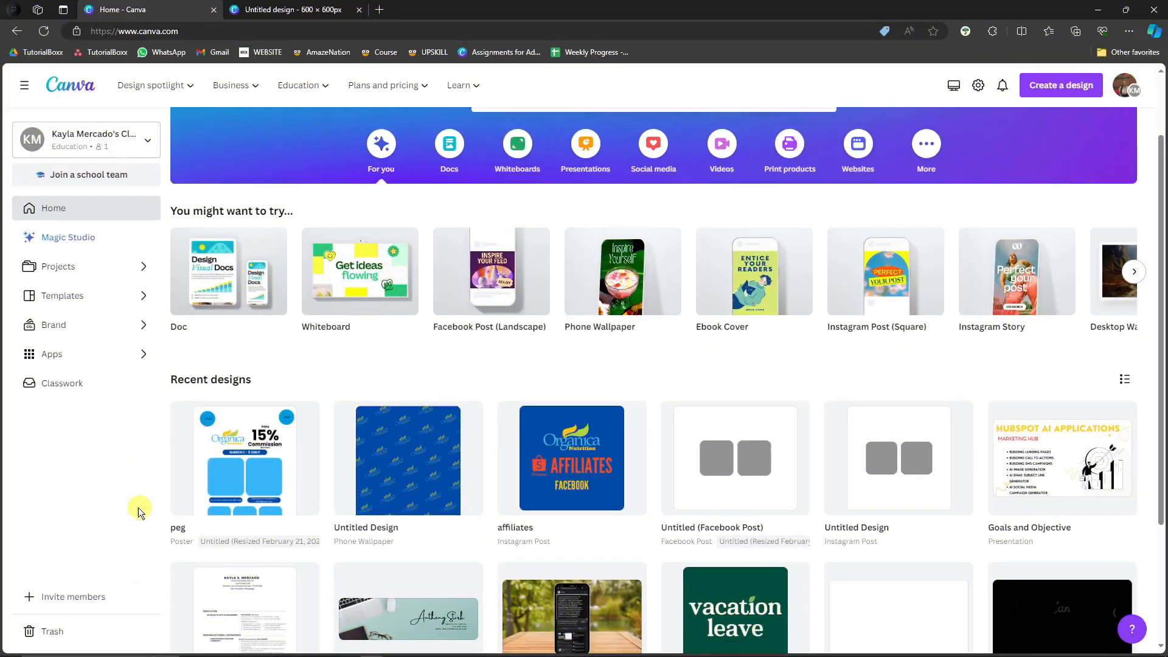
{"action": "scroll", "coordinate": [101, 515], "scroll_direction": "up", "scroll_amount": 2}
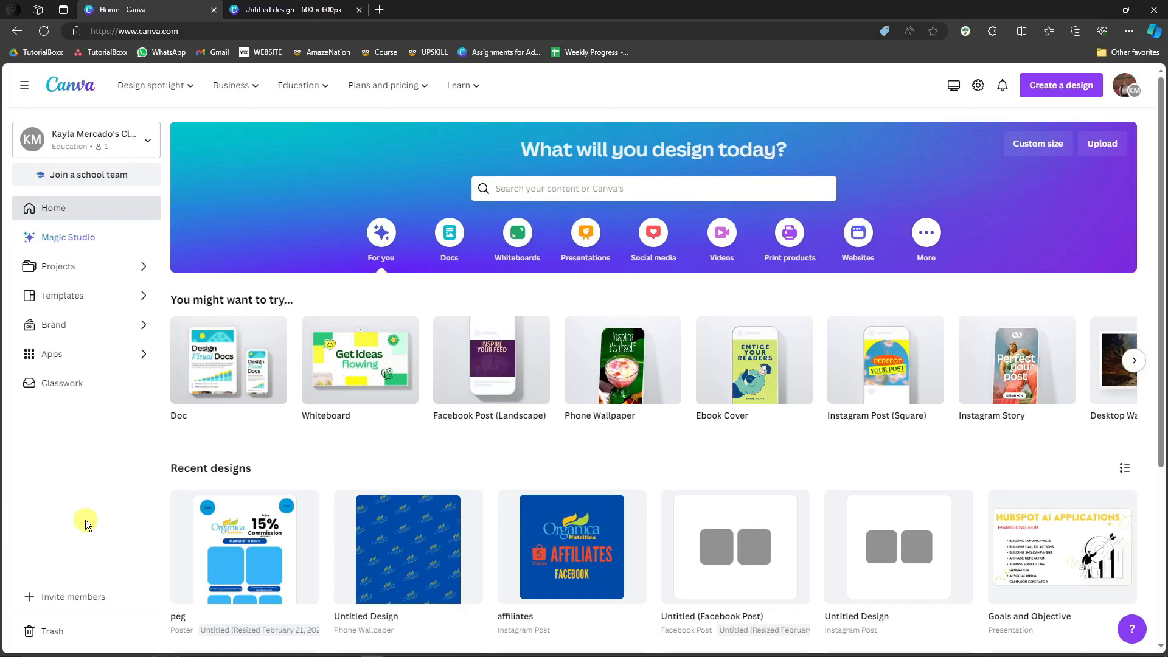
{"action": "scroll", "coordinate": [82, 511], "scroll_direction": "down", "scroll_amount": 4}
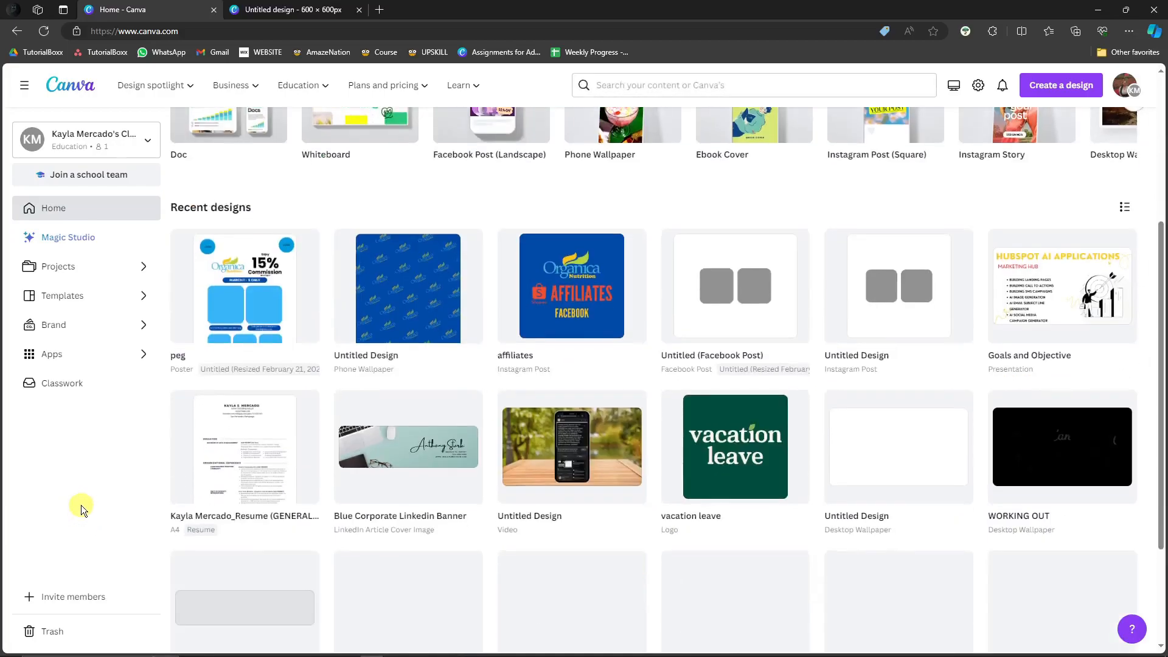
{"action": "scroll", "coordinate": [79, 521], "scroll_direction": "up", "scroll_amount": 4}
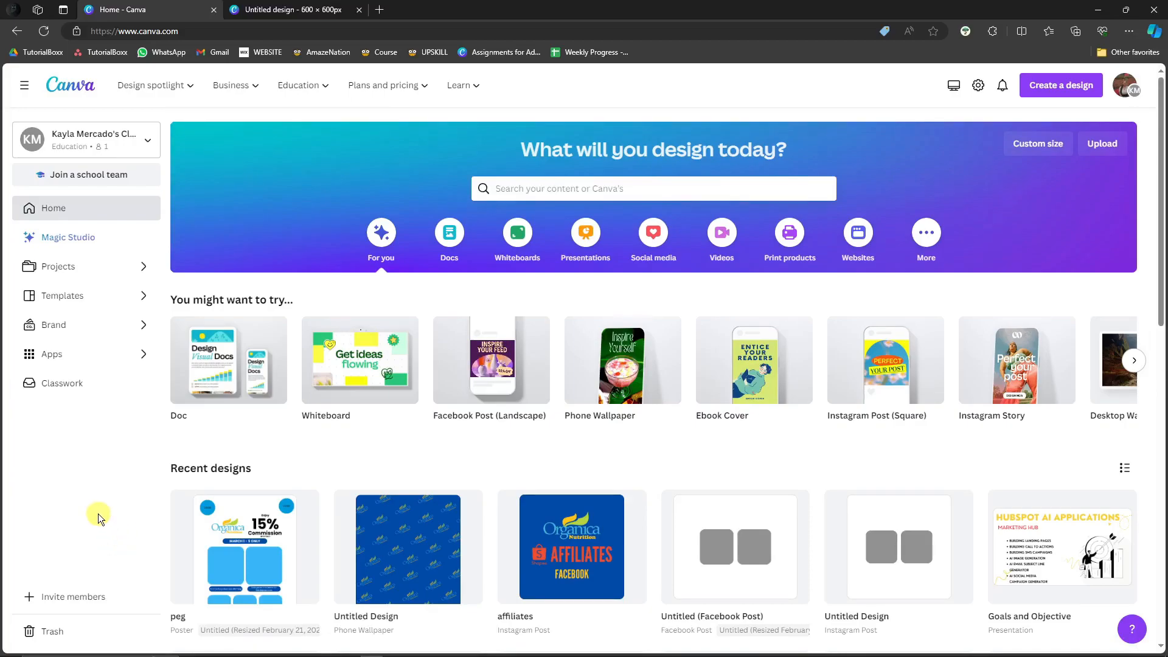
{"action": "scroll", "coordinate": [95, 506], "scroll_direction": "down", "scroll_amount": 2}
{"action": "scroll", "coordinate": [95, 506], "scroll_direction": "up", "scroll_amount": 2}
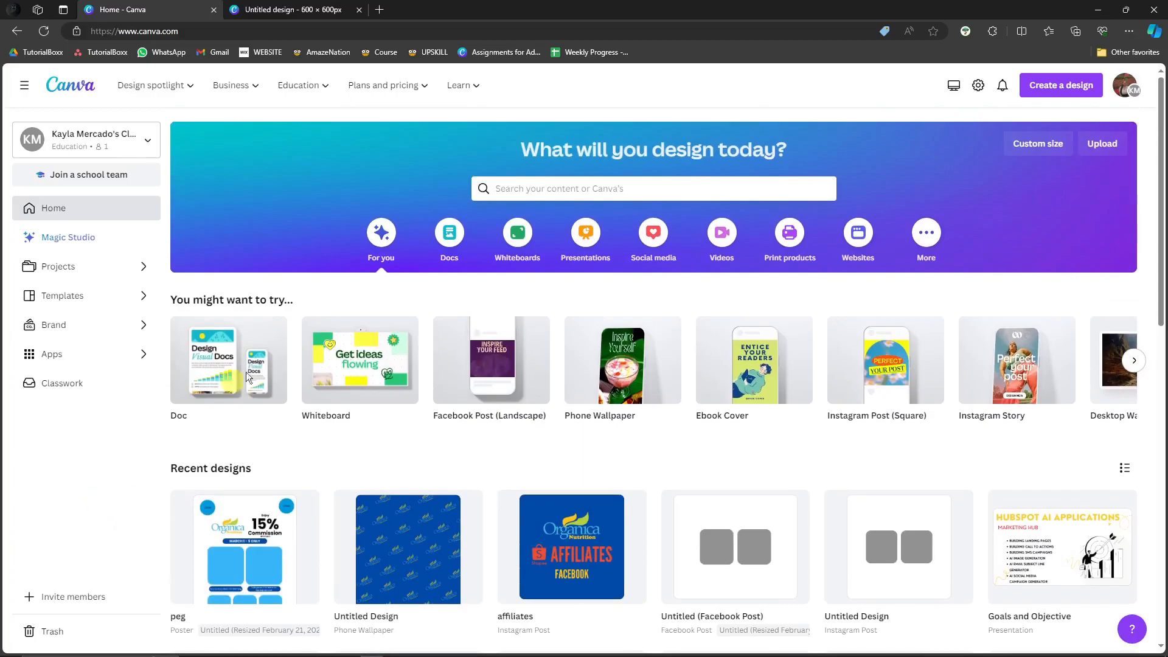
Search the Canva templates for "Ebook".
{"action": "left_click", "coordinate": [567, 188]}
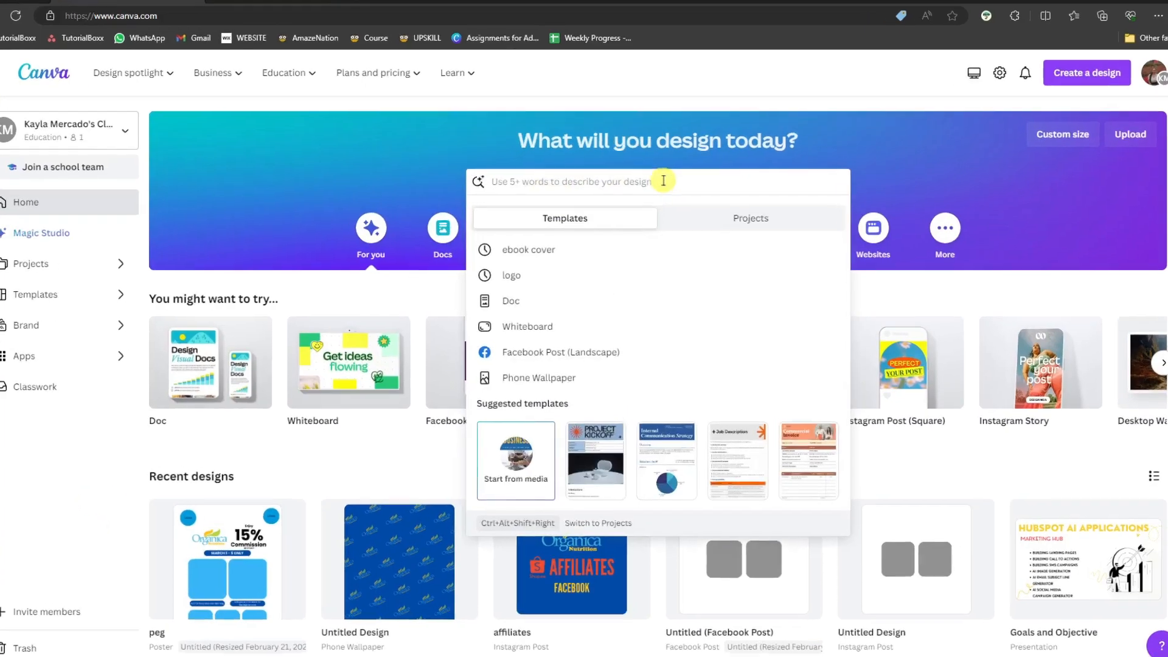
{"action": "type", "text": "Ebook cvo"}
{"action": "key", "text": "BackSpace"}
{"action": "key", "text": "BackSpace"}
{"action": "key", "text": "BackSpace"}
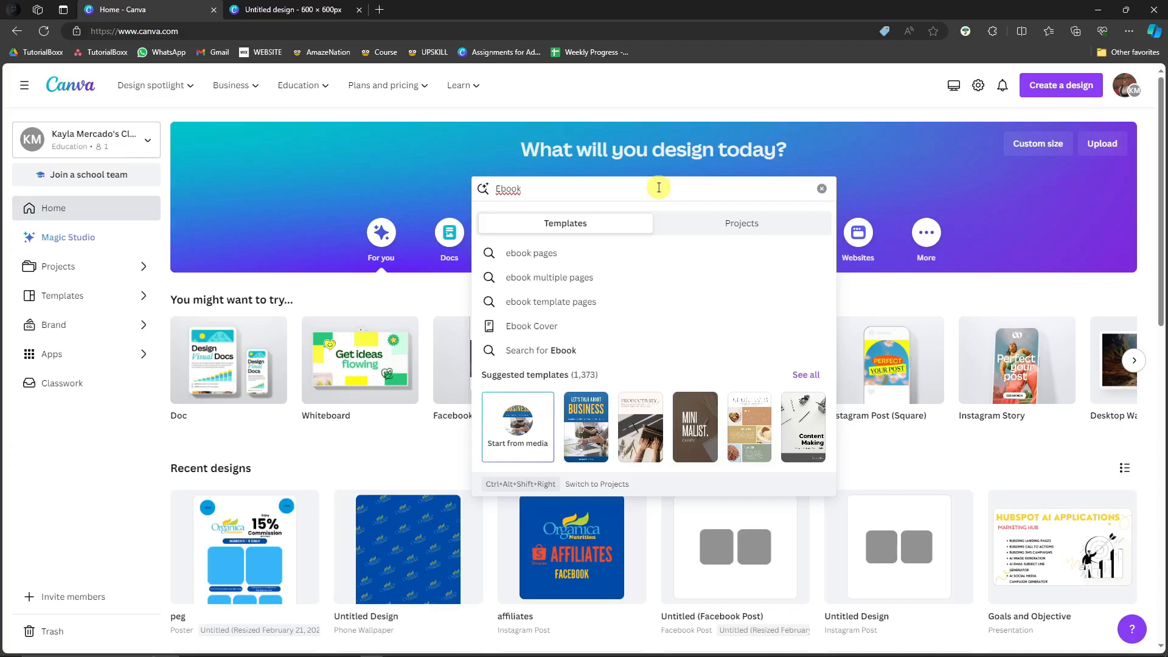
{"action": "key", "text": "Return"}
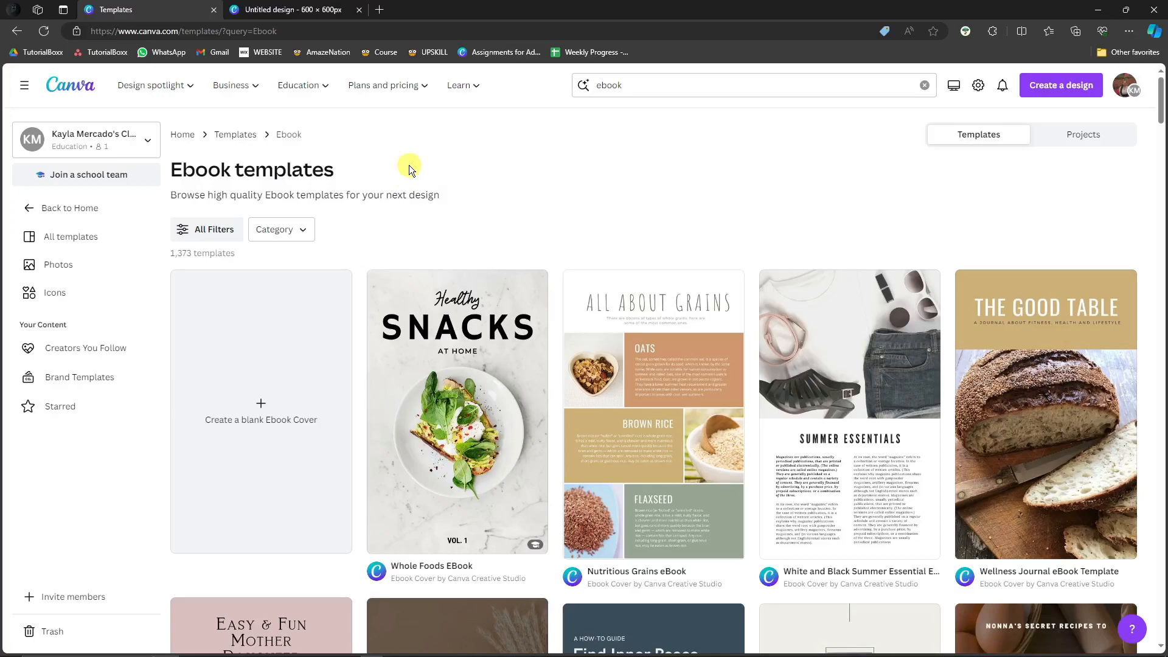
Find the Gray Minimal Business Ebook Cover among the e-book templates and open it as a new design for customizing.
{"action": "scroll", "coordinate": [409, 165], "scroll_direction": "down", "scroll_amount": 5}
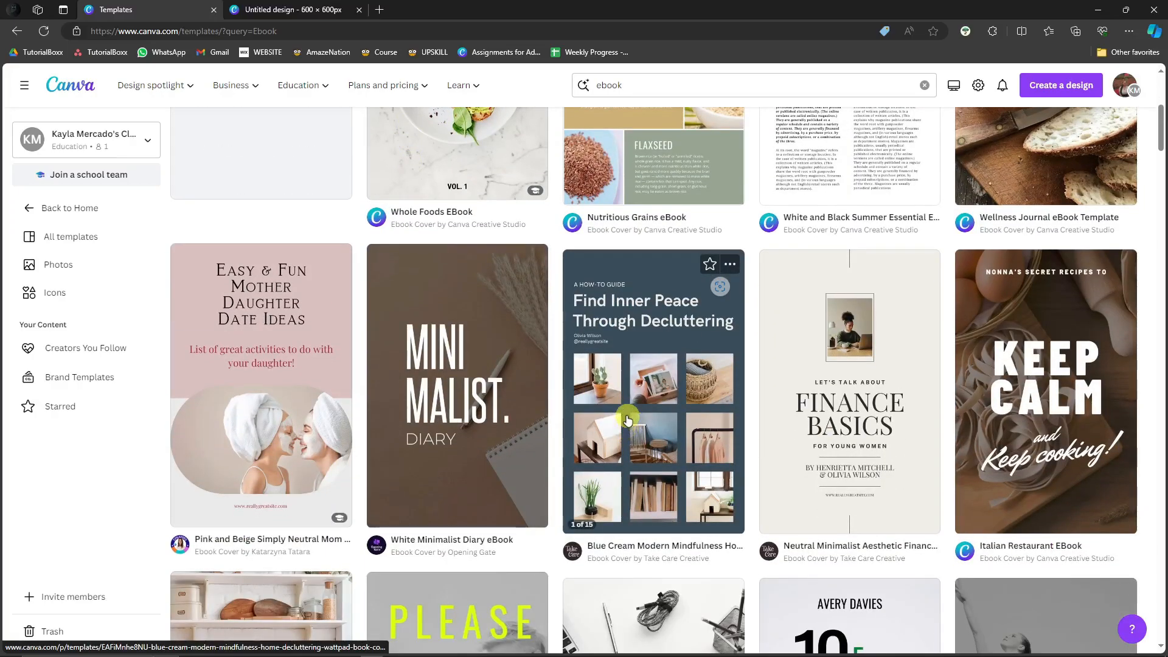
{"action": "scroll", "coordinate": [627, 426], "scroll_direction": "down", "scroll_amount": 5}
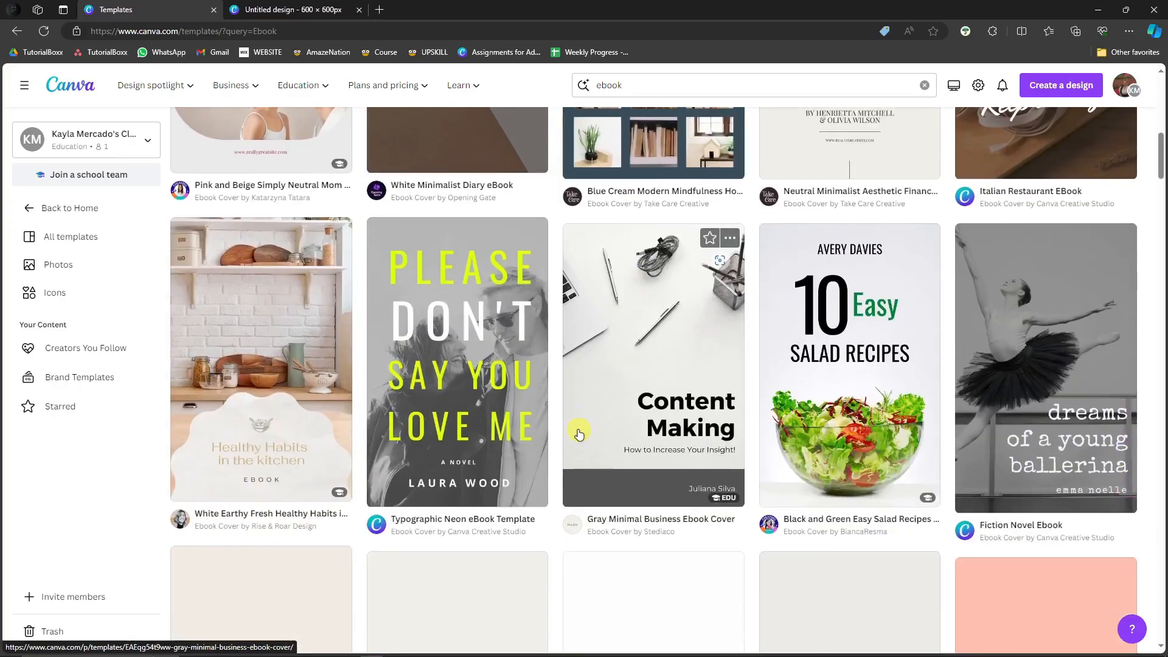
{"action": "scroll", "coordinate": [579, 433], "scroll_direction": "down", "scroll_amount": 1}
{"action": "left_click", "coordinate": [669, 283]}
{"action": "left_click", "coordinate": [814, 220]}
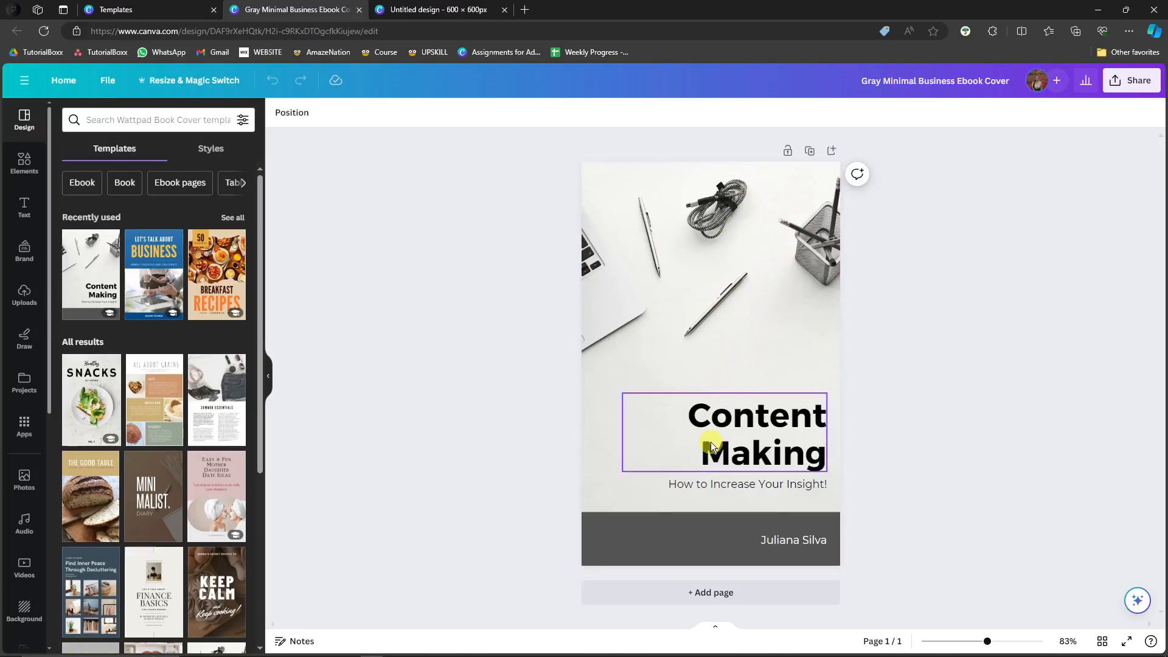
Add a blank second page to the design and search its templates for "ebook template".
{"action": "left_click", "coordinate": [708, 592]}
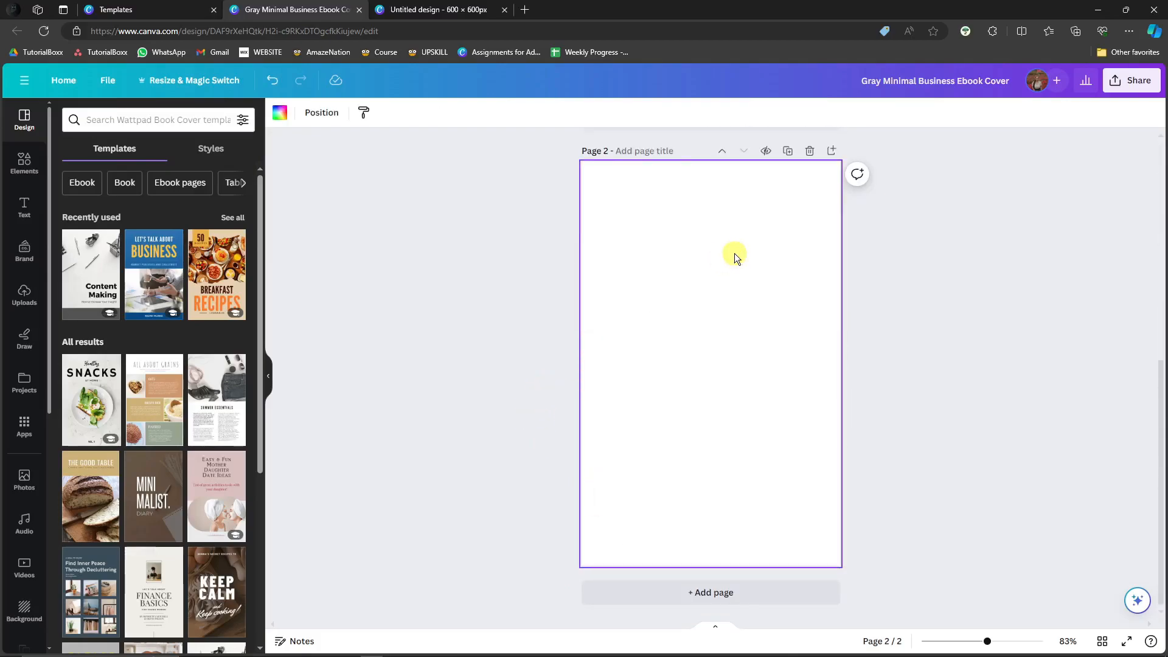
{"action": "left_click", "coordinate": [149, 120]}
{"action": "type", "text": "ebook template"}
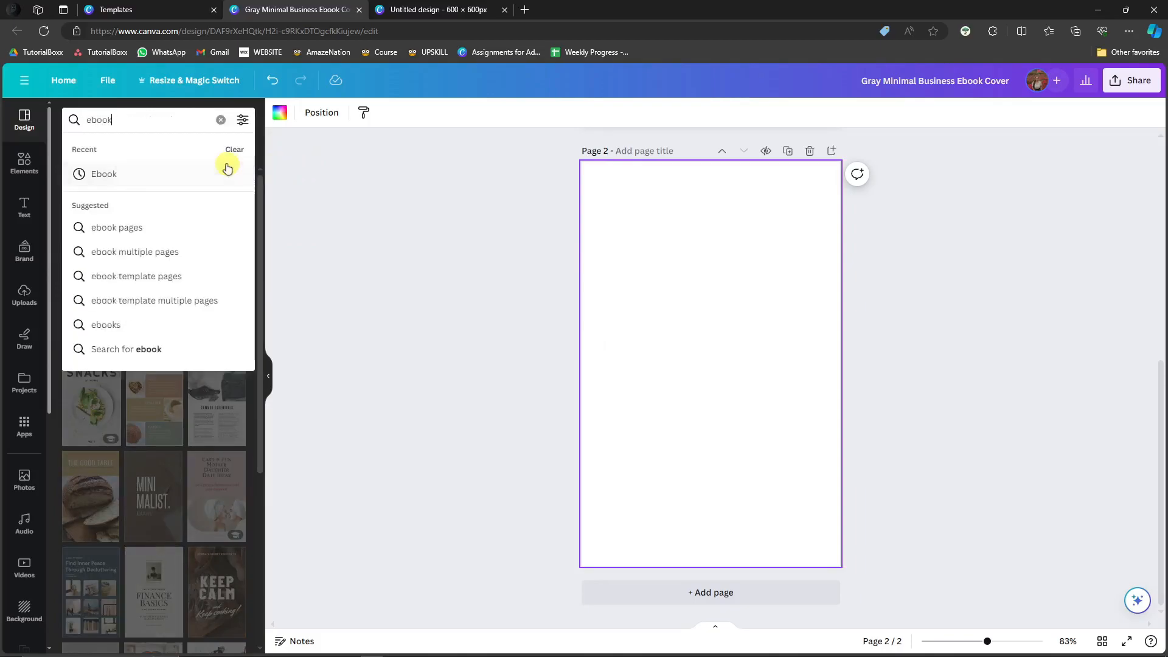
{"action": "key", "text": "Return"}
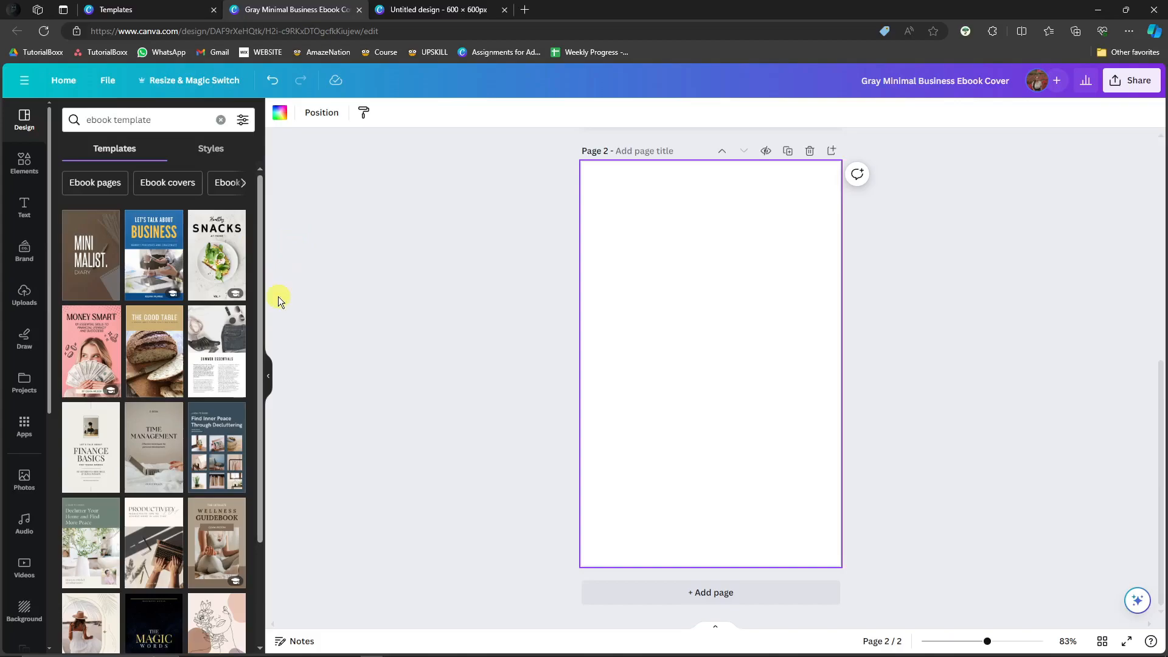
Choose the Blue Business Guide Ebook template and apply all 4 of its pages to the design.
{"action": "left_click", "coordinate": [160, 251]}
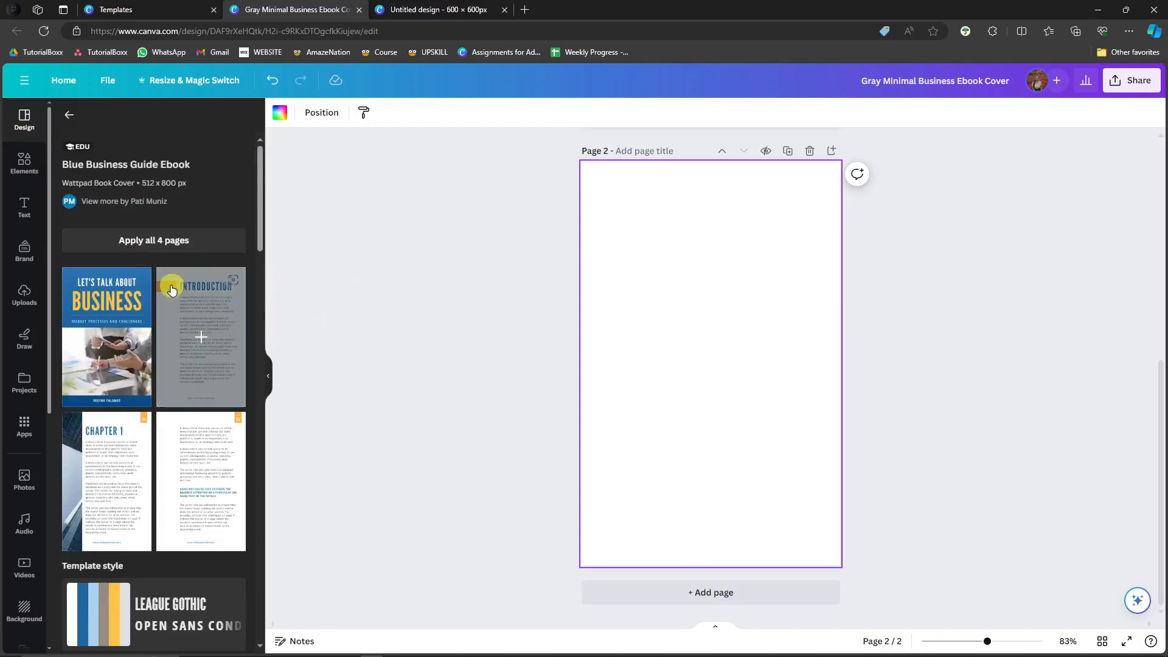
{"action": "scroll", "coordinate": [120, 453], "scroll_direction": "down", "scroll_amount": 3}
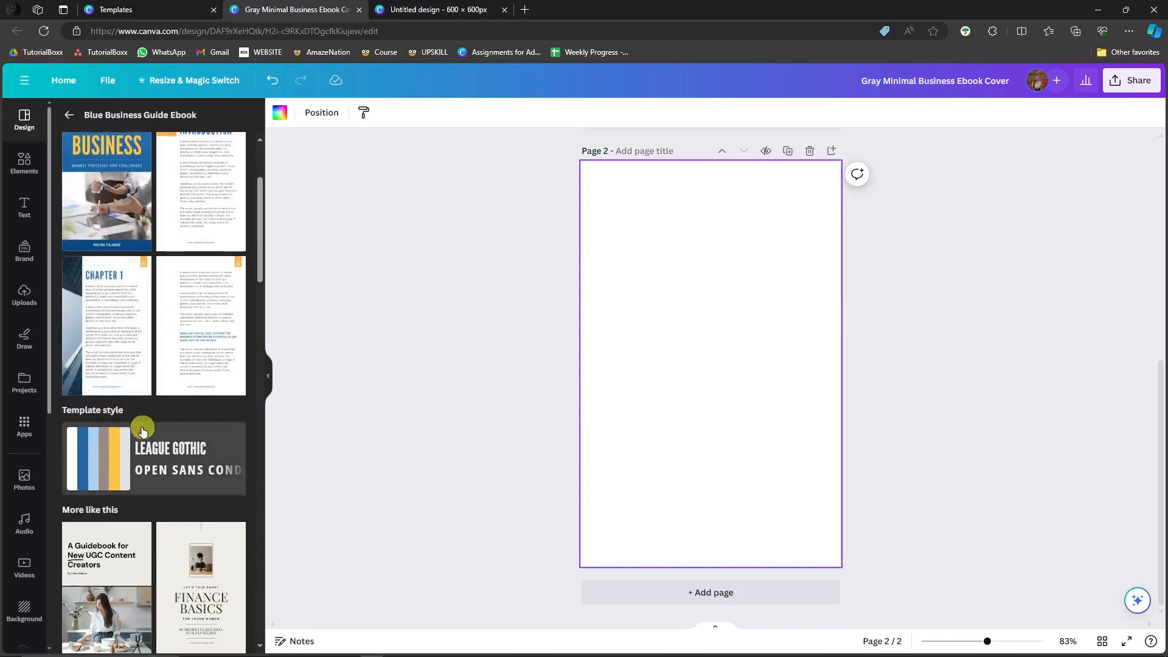
{"action": "scroll", "coordinate": [144, 426], "scroll_direction": "up", "scroll_amount": 3}
{"action": "left_click", "coordinate": [152, 240]}
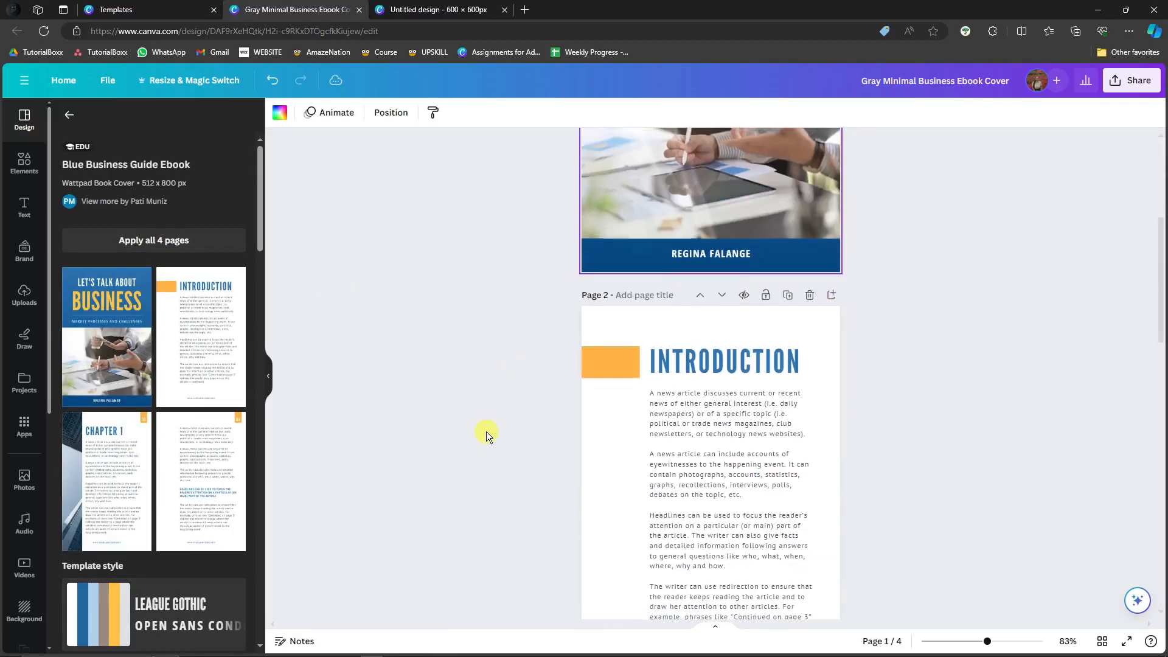
Look through the applied e-book pages, from the cover and Introduction to Chapter 1 and the last text page.
{"action": "scroll", "coordinate": [495, 439], "scroll_direction": "down", "scroll_amount": 15}
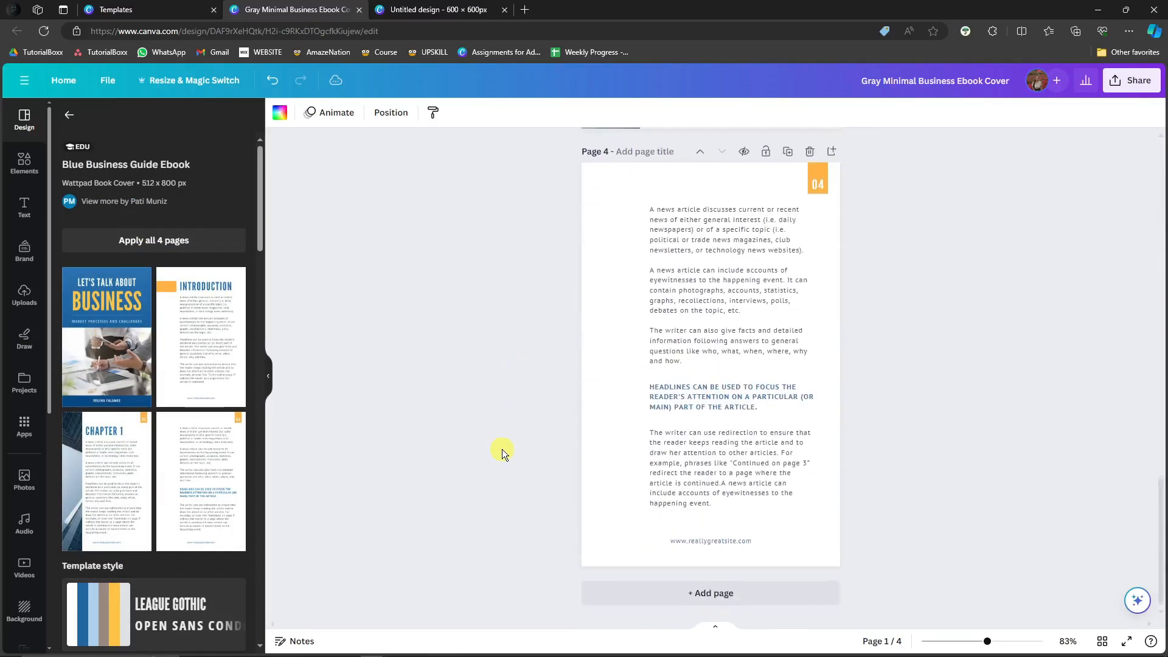
{"action": "scroll", "coordinate": [505, 451], "scroll_direction": "up", "scroll_amount": 15}
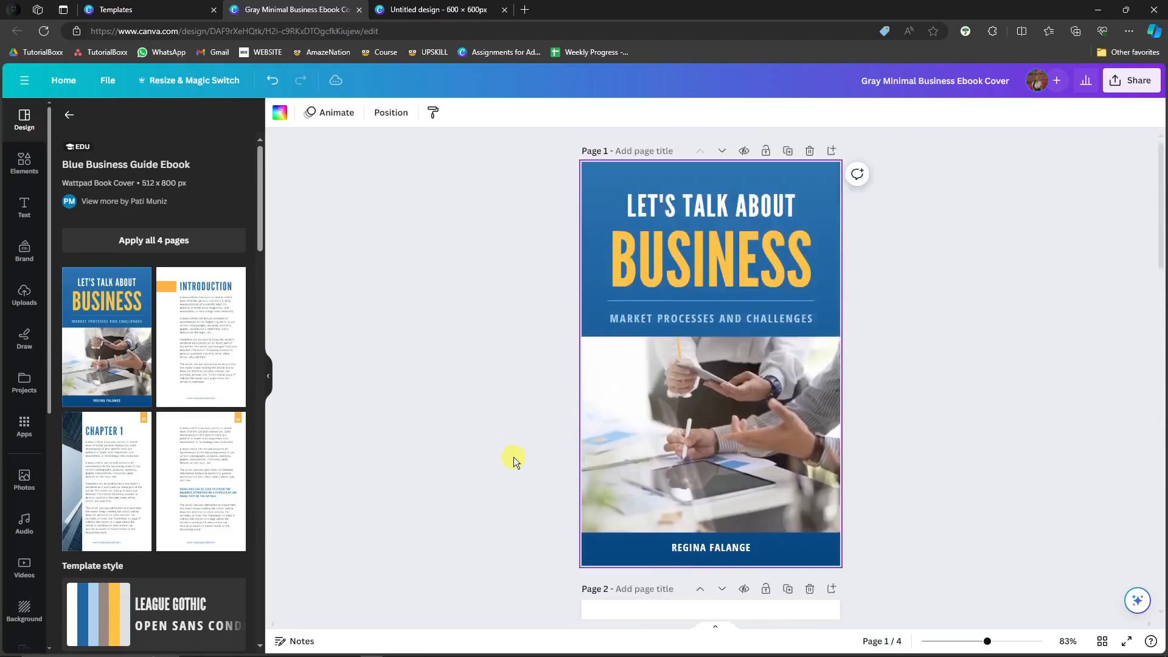
{"action": "scroll", "coordinate": [524, 459], "scroll_direction": "down", "scroll_amount": 5}
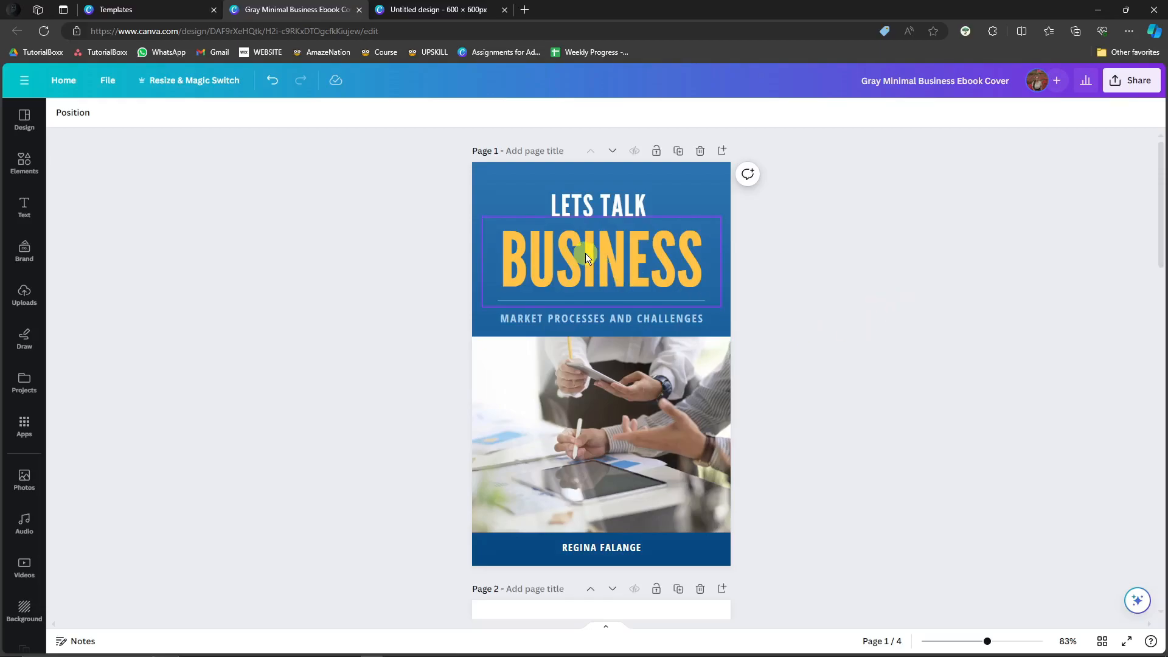
{"action": "scroll", "coordinate": [424, 272], "scroll_direction": "down", "scroll_amount": 5}
{"action": "scroll", "coordinate": [424, 272], "scroll_direction": "down", "scroll_amount": 12}
{"action": "scroll", "coordinate": [425, 272], "scroll_direction": "up", "scroll_amount": 7}
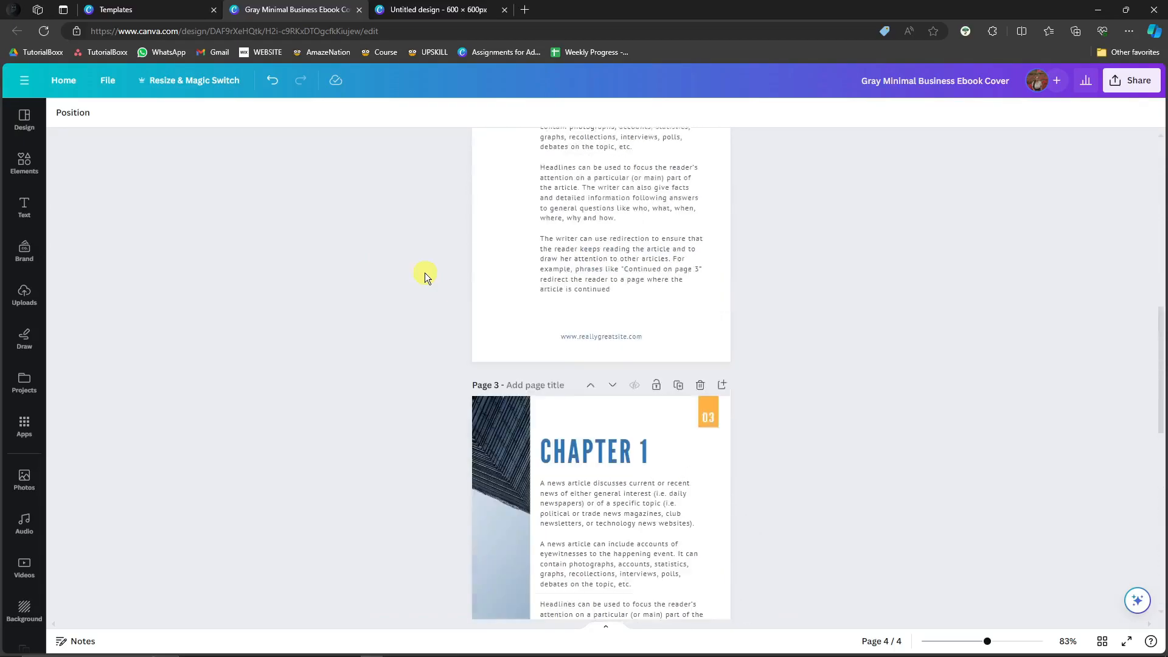
{"action": "scroll", "coordinate": [425, 273], "scroll_direction": "up", "scroll_amount": 14}
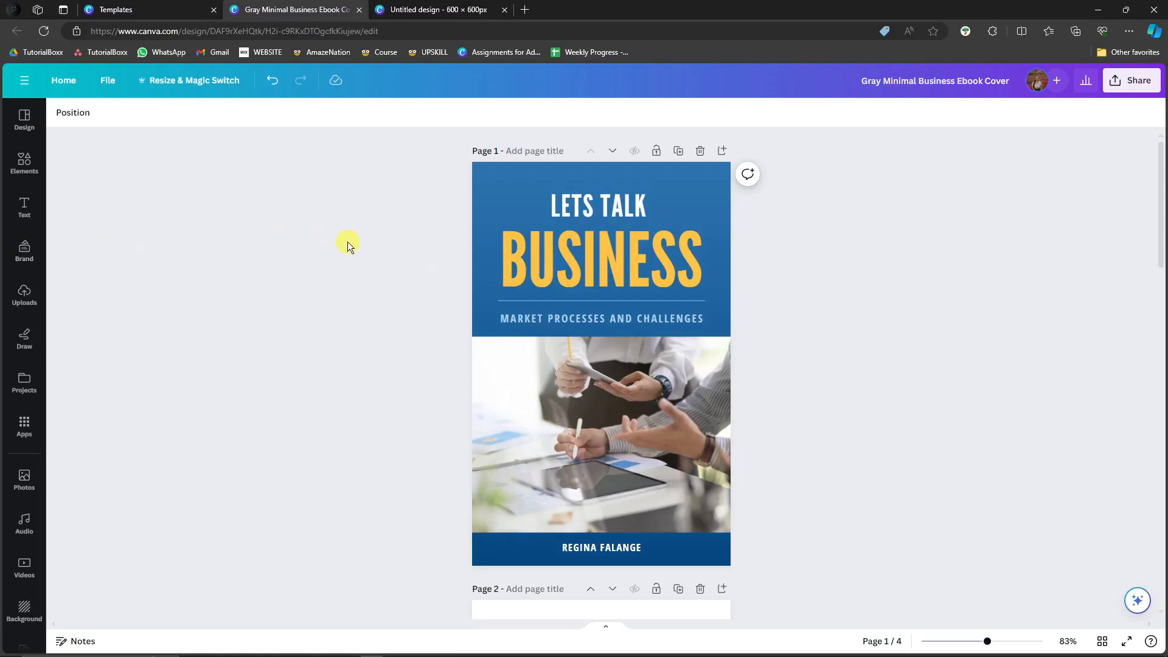
Change the white headline above BUSINESS on the cover to "HOW TO".
{"action": "left_click", "coordinate": [624, 215]}
{"action": "left_click", "coordinate": [624, 213]}
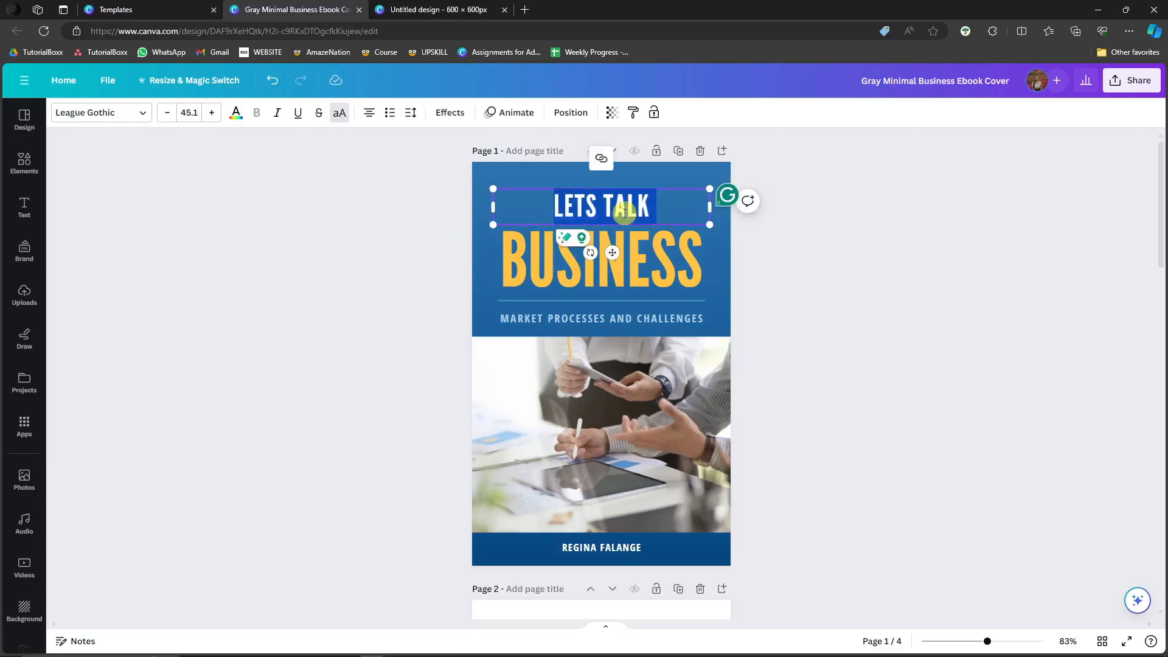
{"action": "type", "text": "HOW TO"}
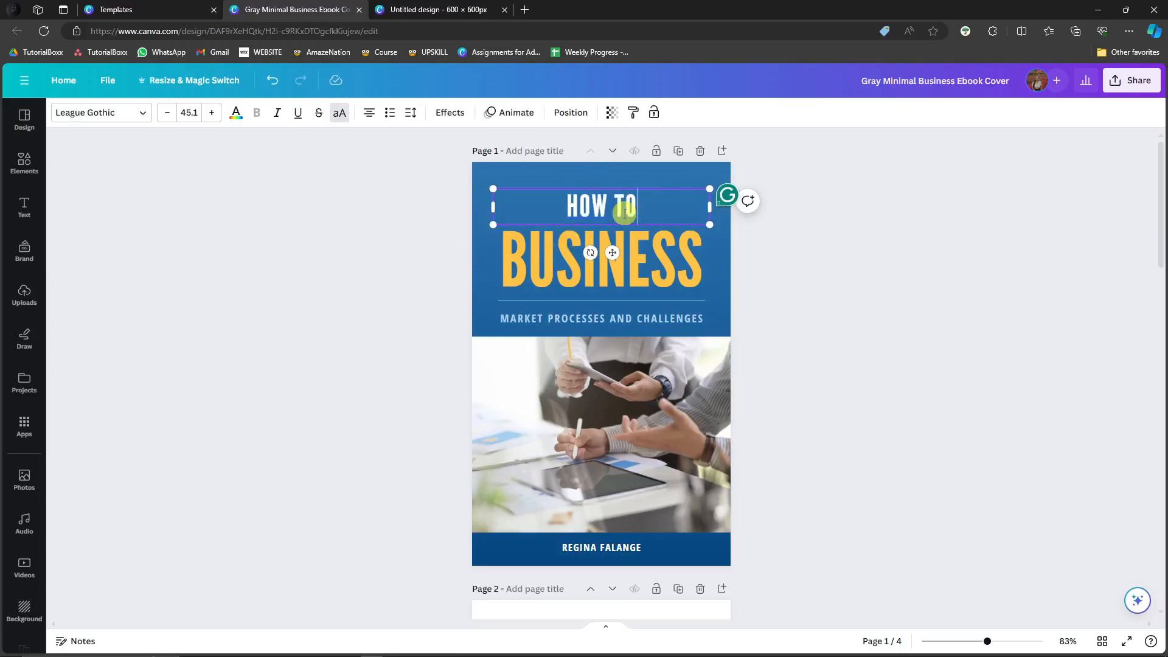
{"action": "left_click", "coordinate": [900, 269]}
Replace the cover's subtitle under BUSINESS with "E-COMMERCE".
{"action": "double_click", "coordinate": [662, 323]}
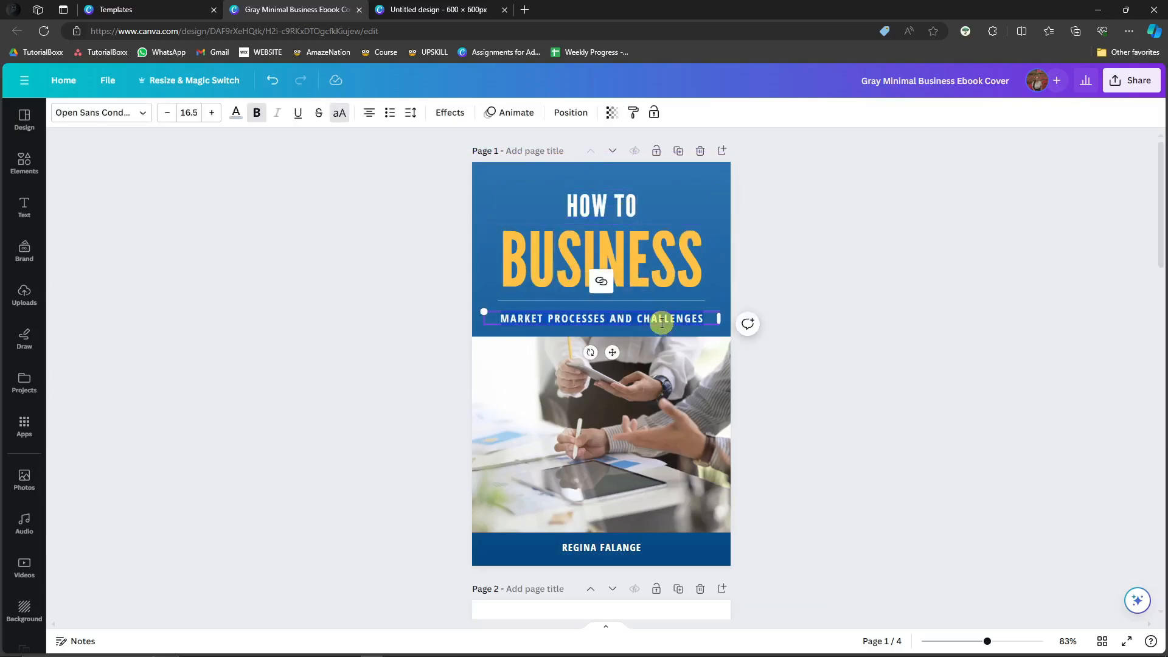
{"action": "type", "text": "E"}
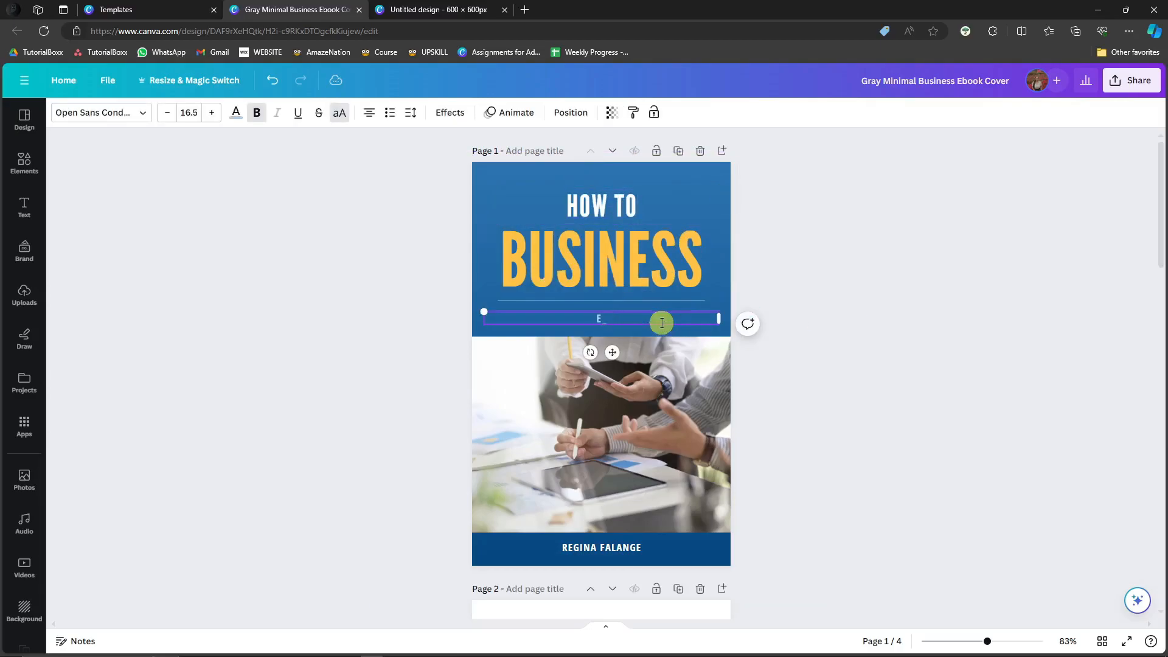
{"action": "type", "text": "-COMMERECE"}
{"action": "key", "text": "BackSpace"}
{"action": "key", "text": "BackSpace"}
{"action": "key", "text": "BackSpace"}
{"action": "type", "text": "CE"}
{"action": "left_click", "coordinate": [1012, 339]}
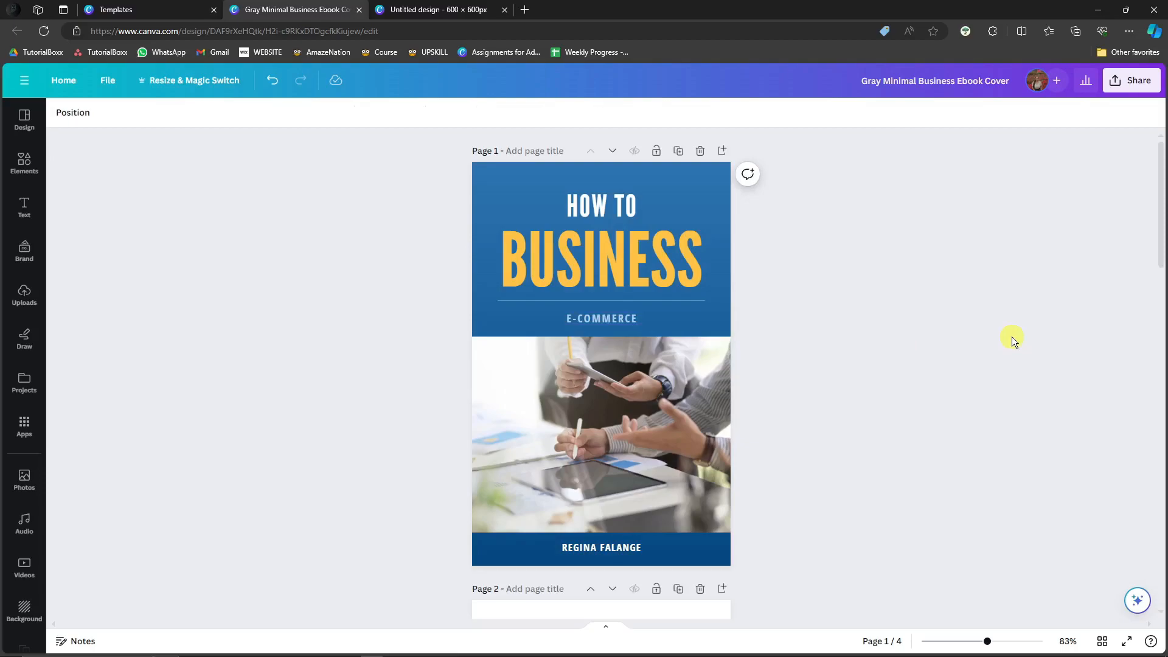
Replace the placeholder author in the cover's lower blue band with the author's full name and nudge the text into place.
{"action": "left_click", "coordinate": [632, 548]}
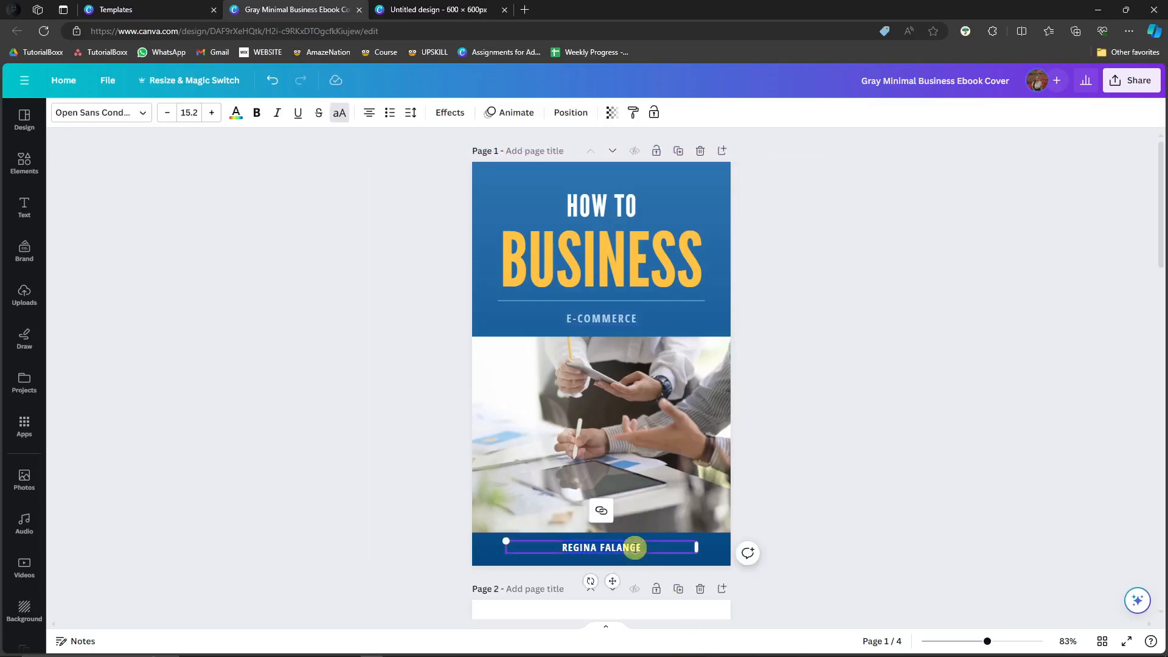
{"action": "type", "text": "MAC"}
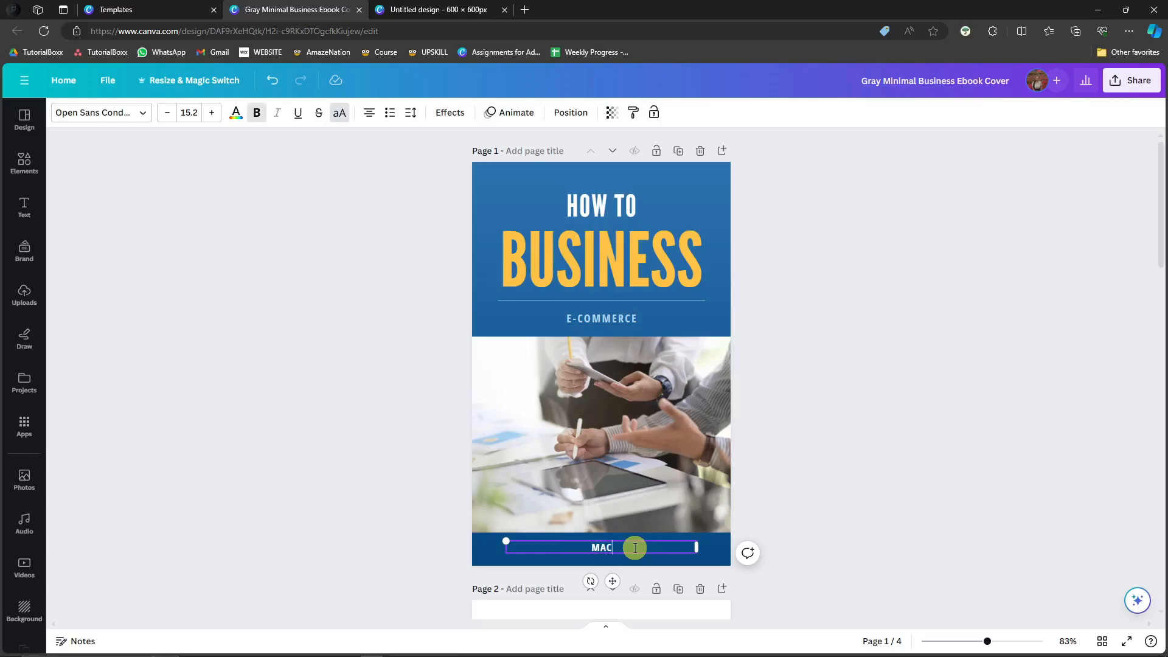
{"action": "type", "text": "OY SANTOS"}
{"action": "left_click", "coordinate": [706, 541]}
{"action": "left_click", "coordinate": [636, 548]}
{"action": "mouse_move", "coordinate": [636, 548]}
{"action": "left_mouse_down"}
{"action": "mouse_move", "coordinate": [704, 548]}
{"action": "mouse_move", "coordinate": [641, 548]}
{"action": "left_mouse_up"}
{"action": "left_click", "coordinate": [935, 463]}
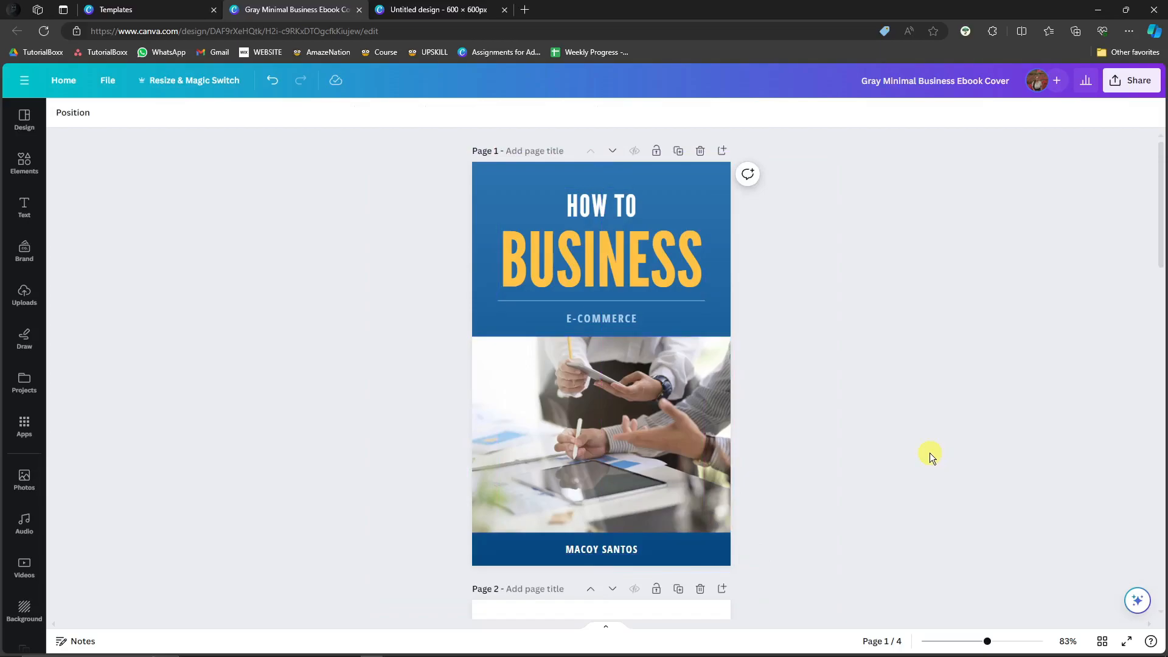
Review the edited cover together with the Introduction page and the page after it.
{"action": "scroll", "coordinate": [916, 447], "scroll_direction": "down", "scroll_amount": 7}
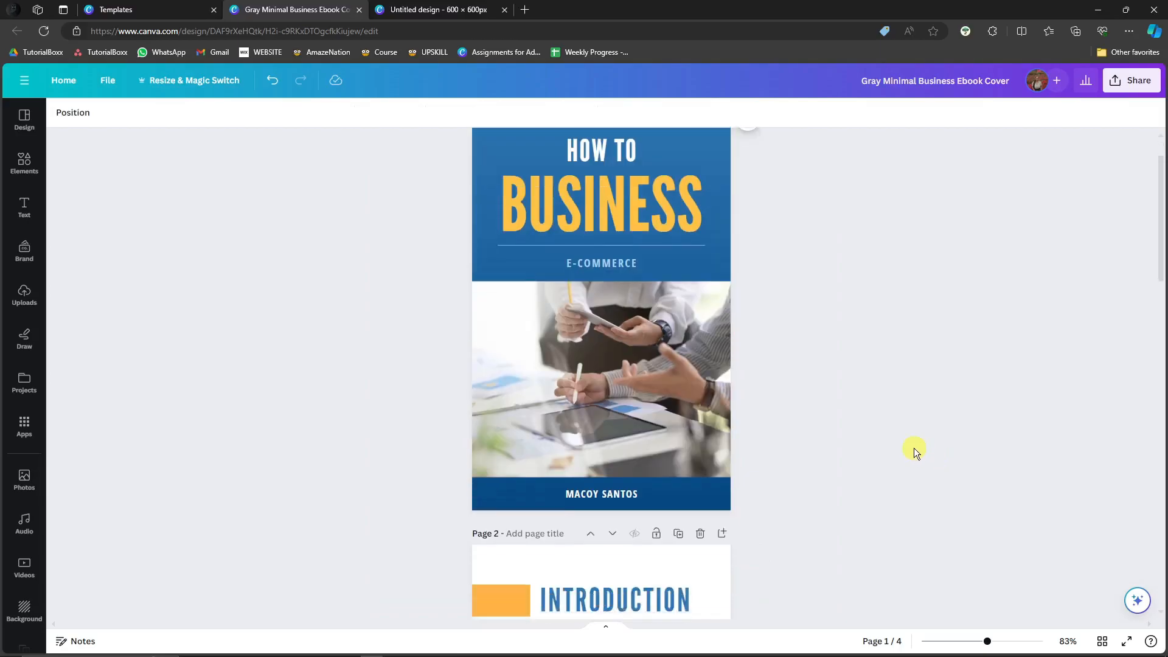
{"action": "scroll", "coordinate": [636, 353], "scroll_direction": "up", "scroll_amount": 2}
{"action": "scroll", "coordinate": [636, 364], "scroll_direction": "up", "scroll_amount": 5}
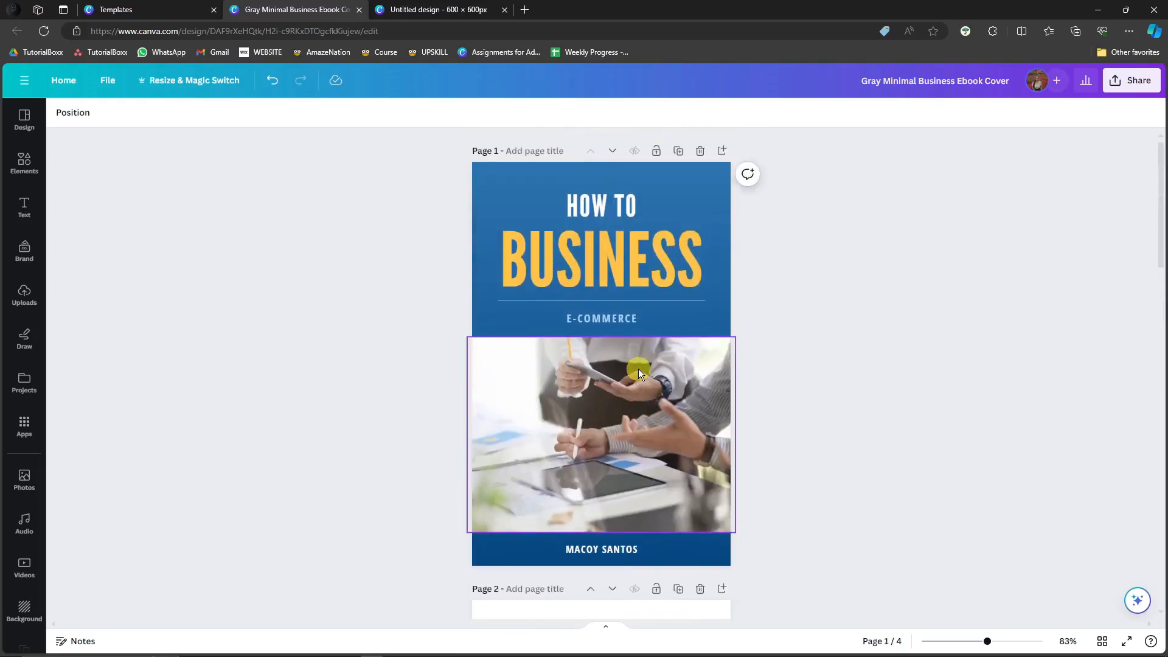
{"action": "scroll", "coordinate": [920, 313], "scroll_direction": "down", "scroll_amount": 5}
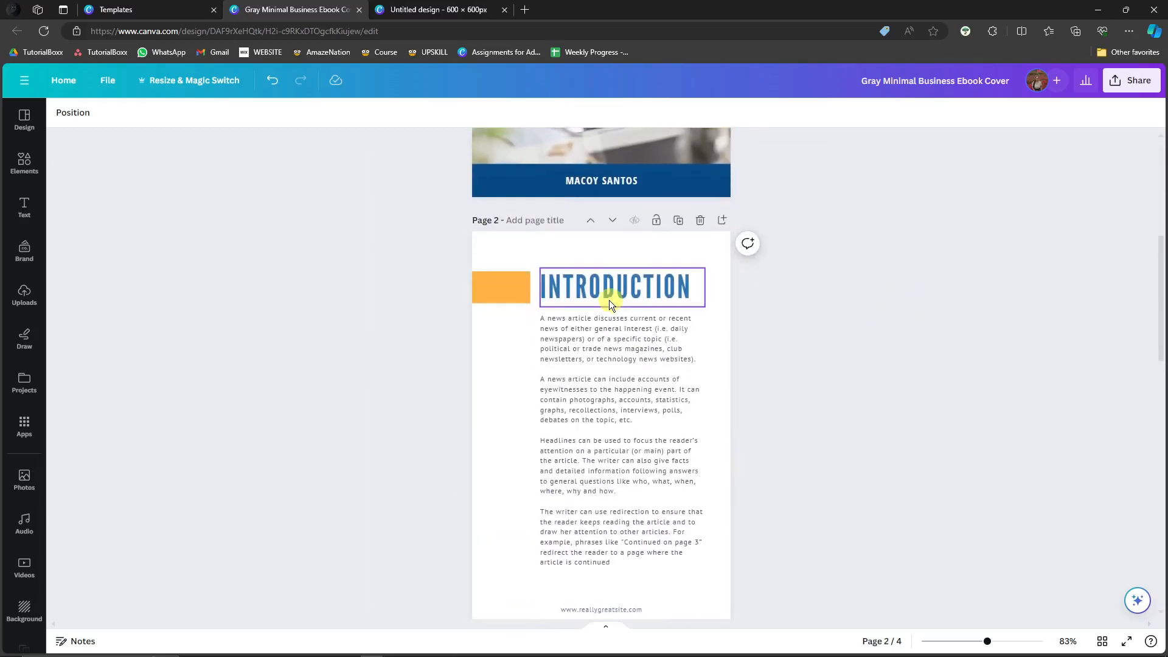
{"action": "scroll", "coordinate": [608, 302], "scroll_direction": "down", "scroll_amount": 4}
{"action": "scroll", "coordinate": [612, 312], "scroll_direction": "up", "scroll_amount": 10}
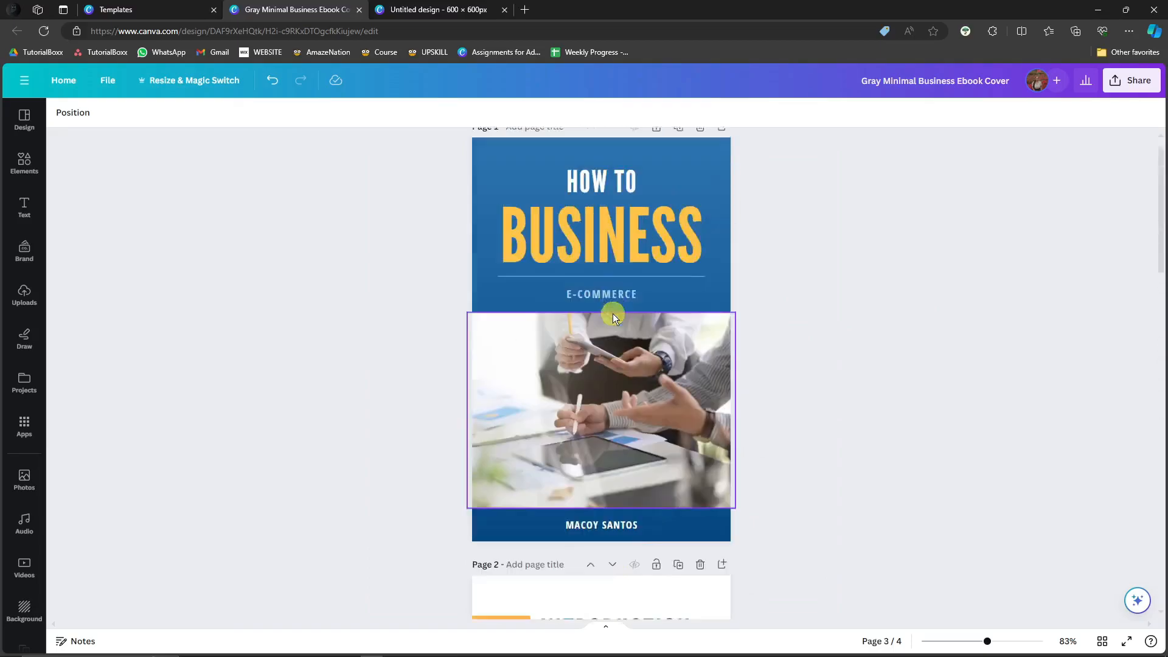
Download only page 1, the cover, as a PNG and request the download again from its completion notice.
{"action": "left_click", "coordinate": [1130, 80]}
{"action": "left_click", "coordinate": [1036, 382]}
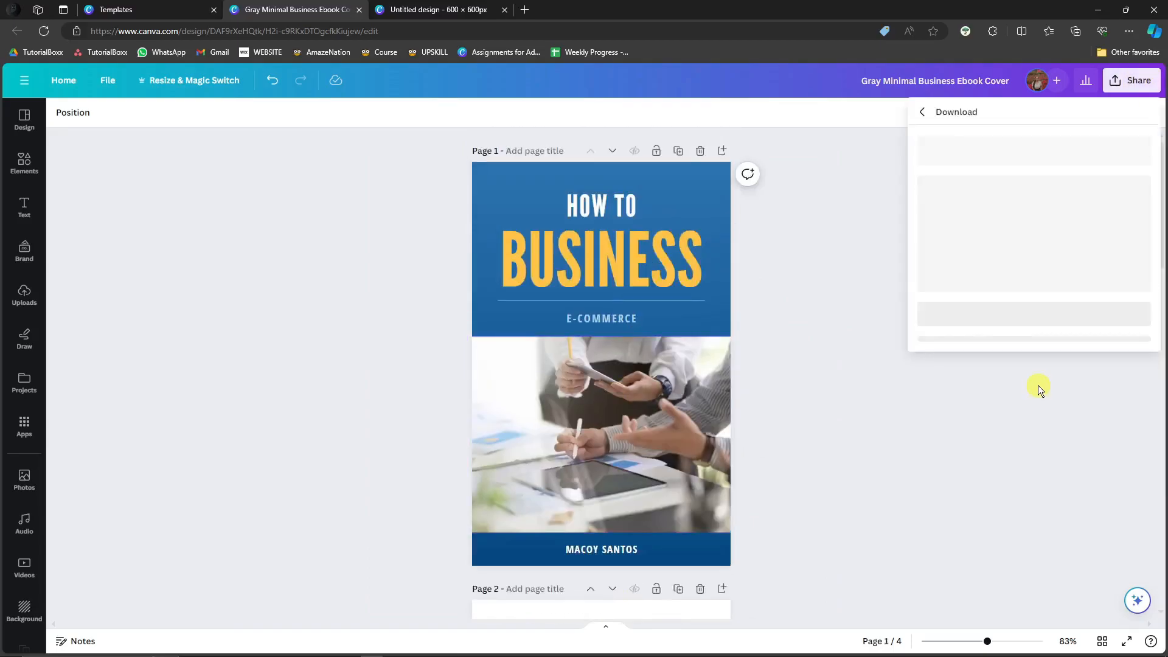
{"action": "left_click", "coordinate": [1104, 304]}
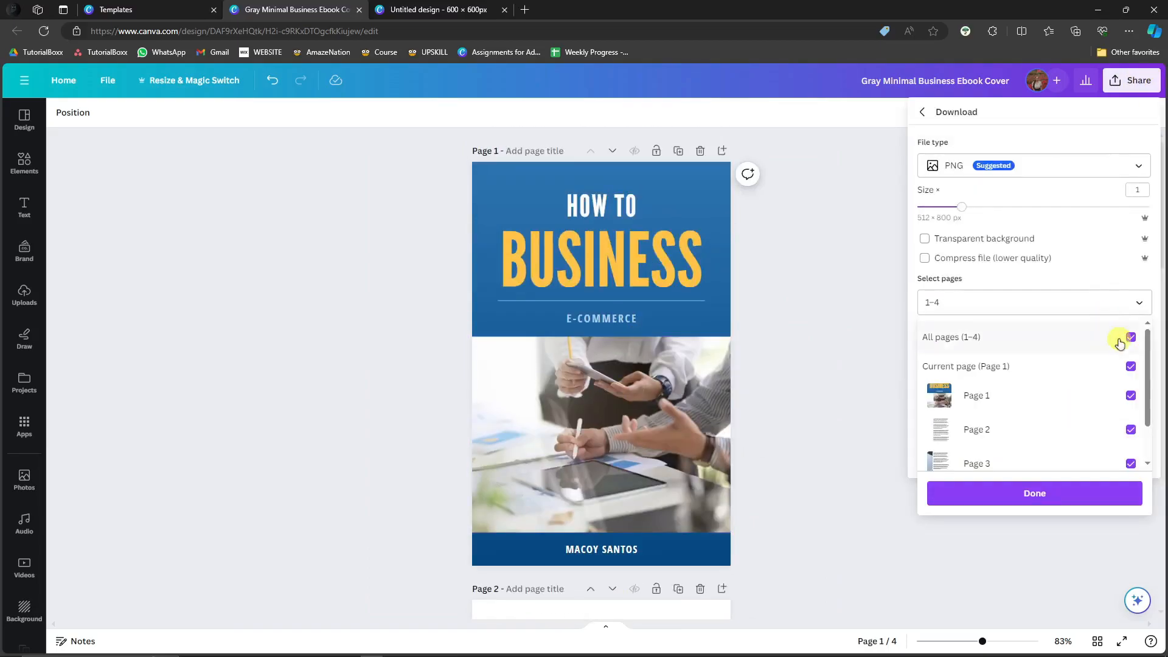
{"action": "left_click", "coordinate": [1131, 338]}
{"action": "left_click", "coordinate": [1131, 367]}
{"action": "left_click", "coordinate": [1067, 499]}
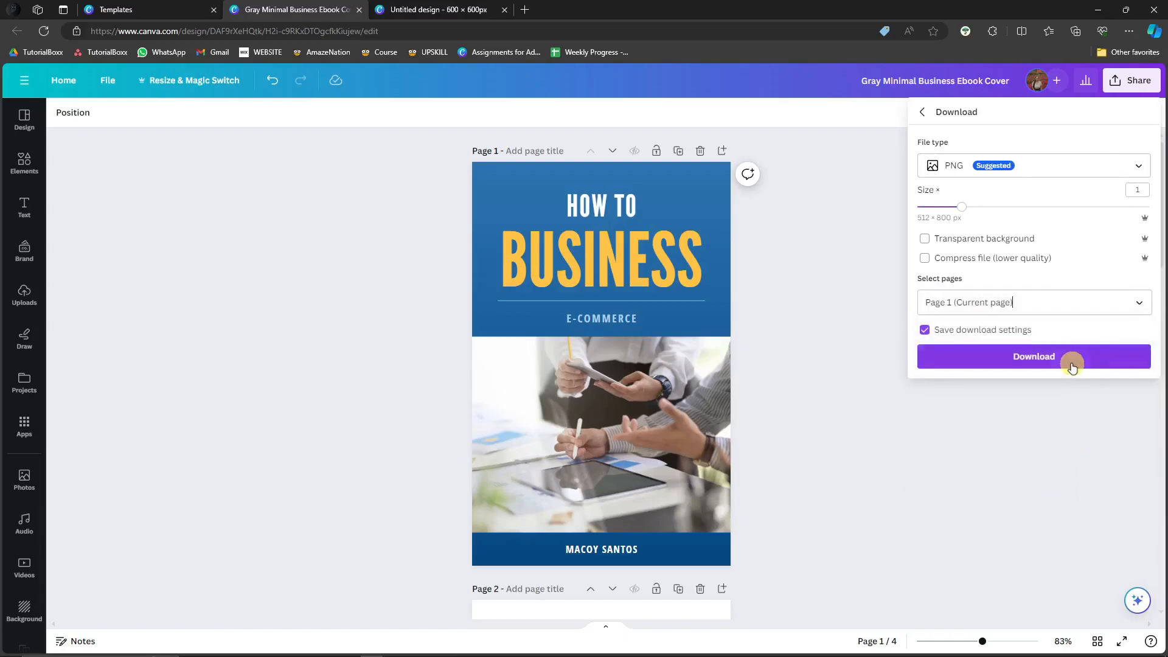
{"action": "left_click", "coordinate": [1072, 362]}
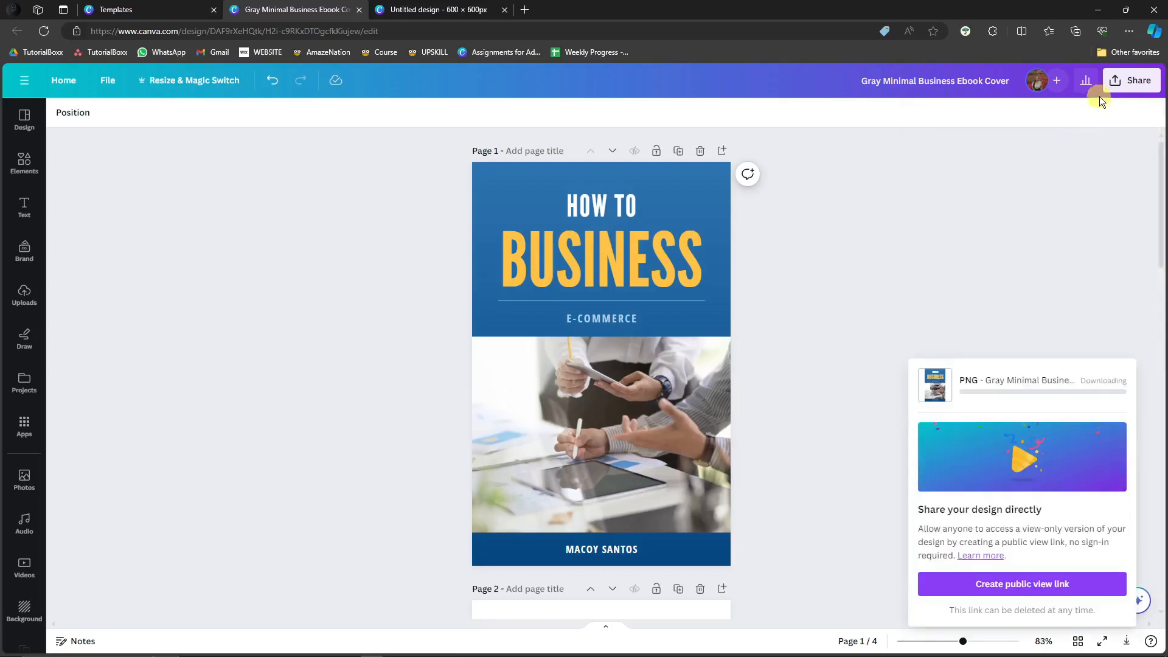
{"action": "left_click", "coordinate": [1123, 80]}
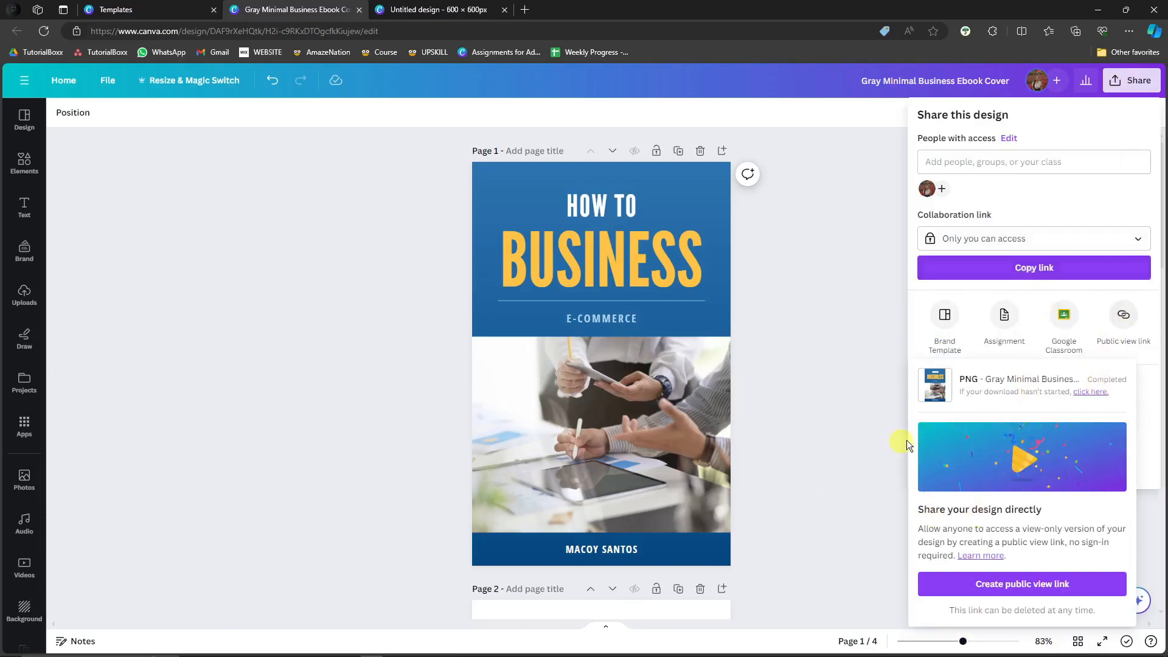
{"action": "left_click", "coordinate": [1090, 391]}
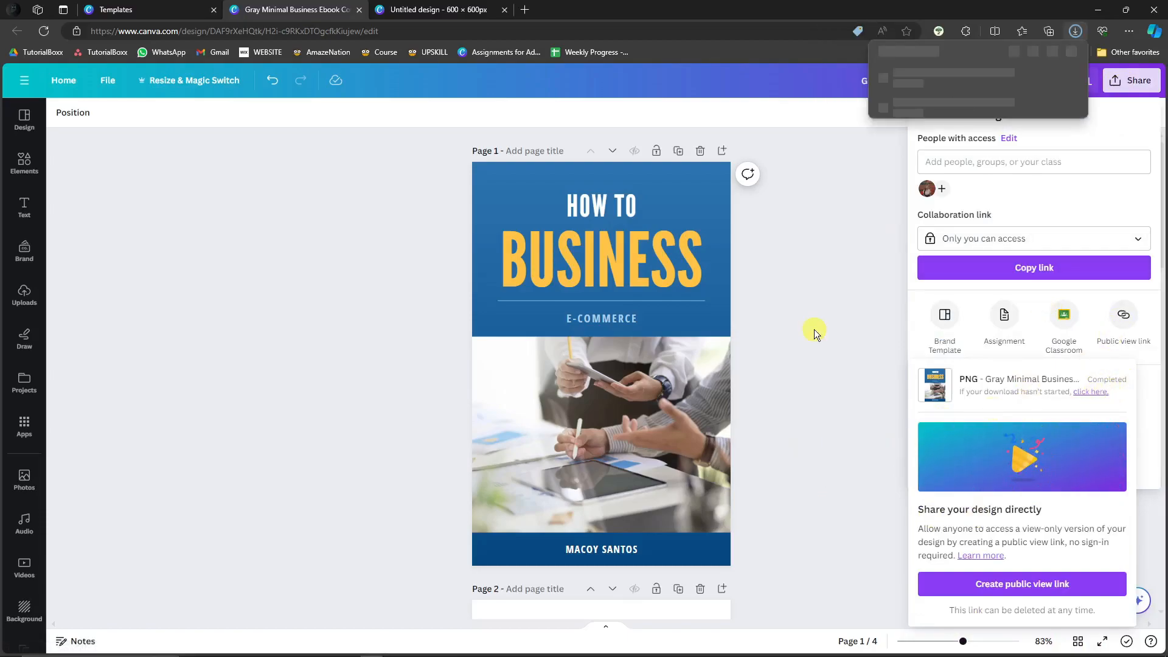
{"action": "left_click", "coordinate": [814, 329]}
Download pages 2 to 4 of the e-book as PNG files, leaving out the cover page.
{"action": "left_click", "coordinate": [1129, 79]}
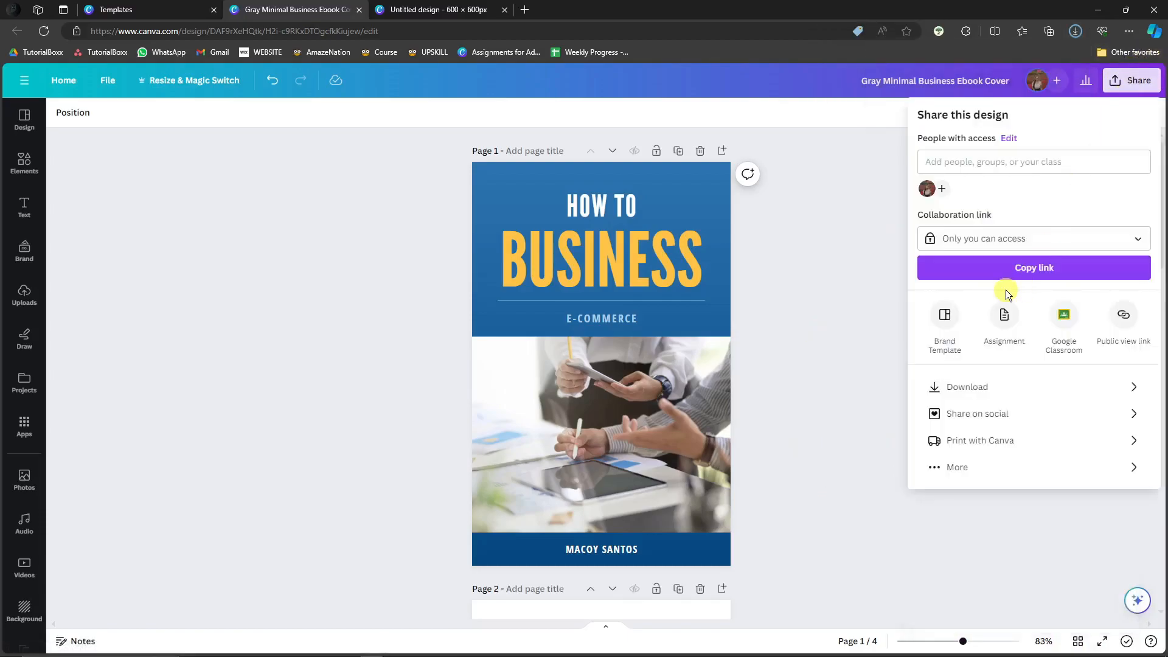
{"action": "left_click", "coordinate": [988, 387]}
{"action": "left_click", "coordinate": [1102, 302]}
{"action": "left_click", "coordinate": [1130, 337]}
{"action": "left_click", "coordinate": [1130, 395]}
{"action": "scroll", "coordinate": [1030, 396], "scroll_direction": "down", "scroll_amount": 1}
{"action": "scroll", "coordinate": [1030, 383], "scroll_direction": "up", "scroll_amount": 1}
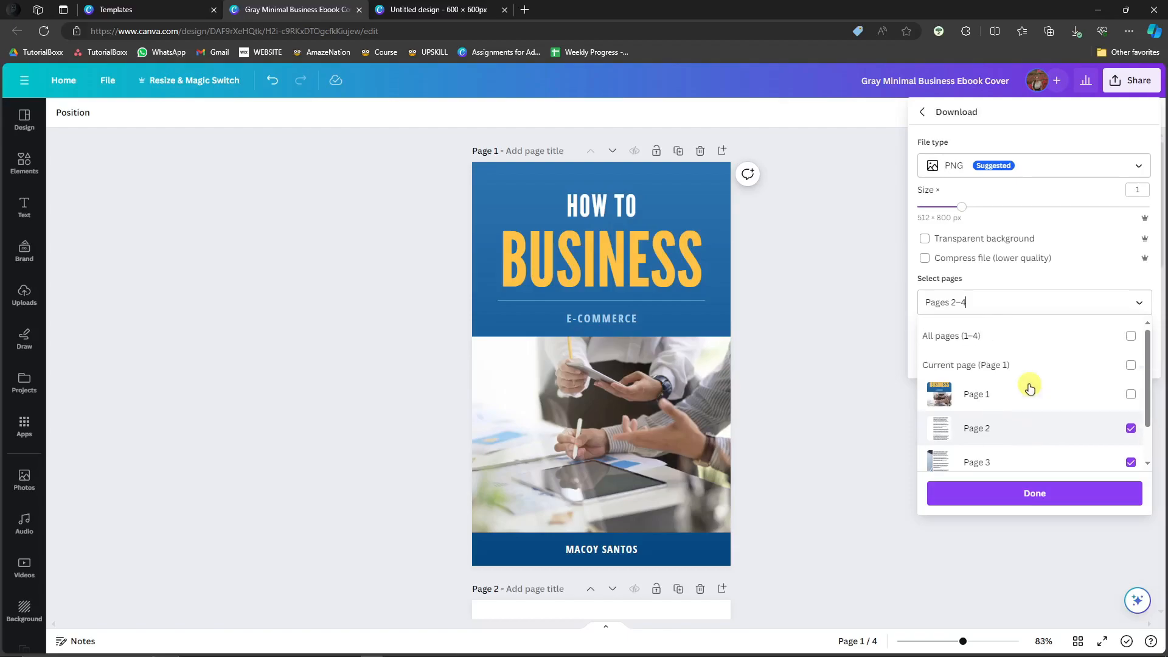
{"action": "left_click", "coordinate": [1052, 492]}
{"action": "left_click", "coordinate": [1018, 359]}
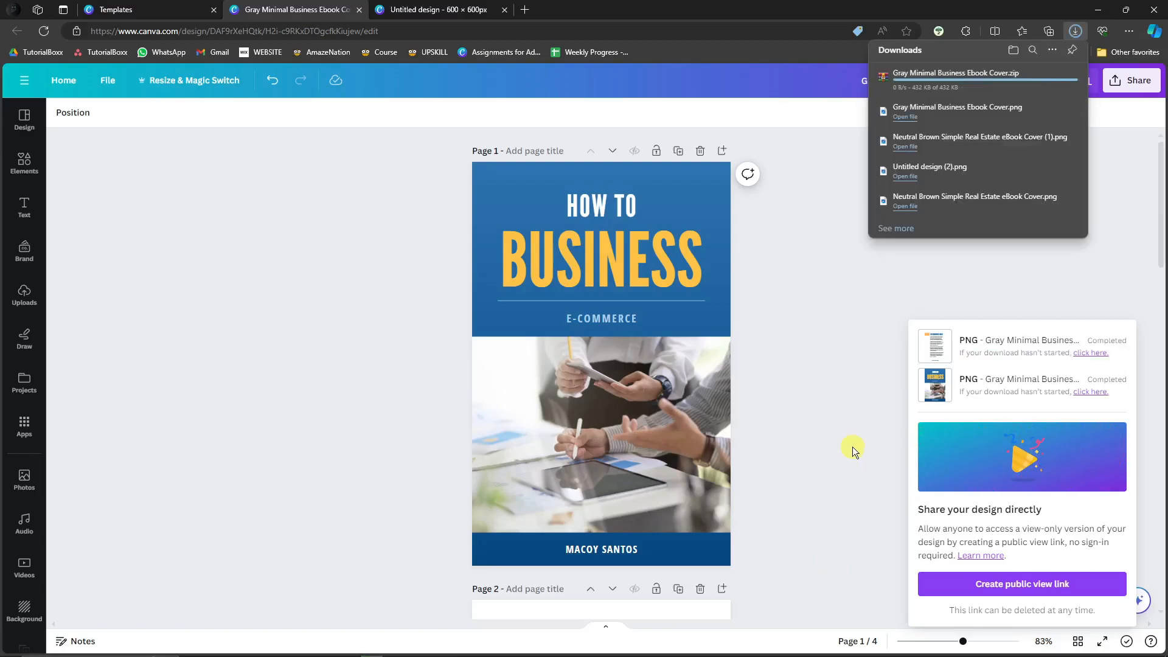
Open the folder of the downloaded Gray Minimal Business Ebook Cover zip and extract it into Downloads, replacing all existing files.
{"action": "mouse_move", "coordinate": [997, 87]}
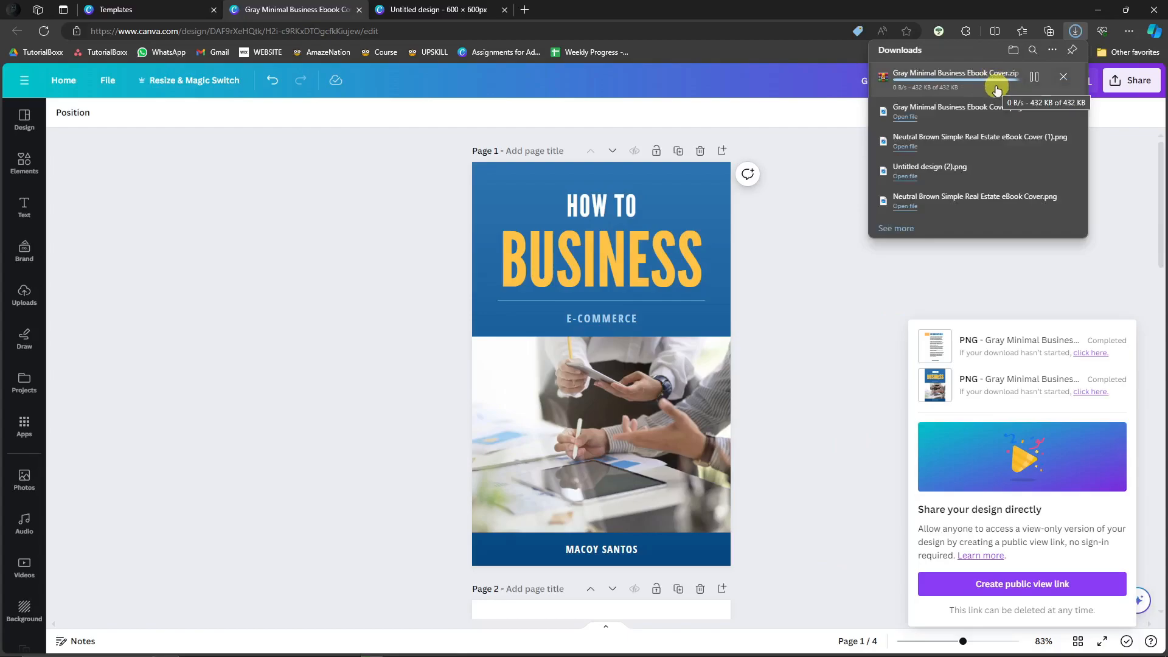
{"action": "left_click", "coordinate": [1034, 80]}
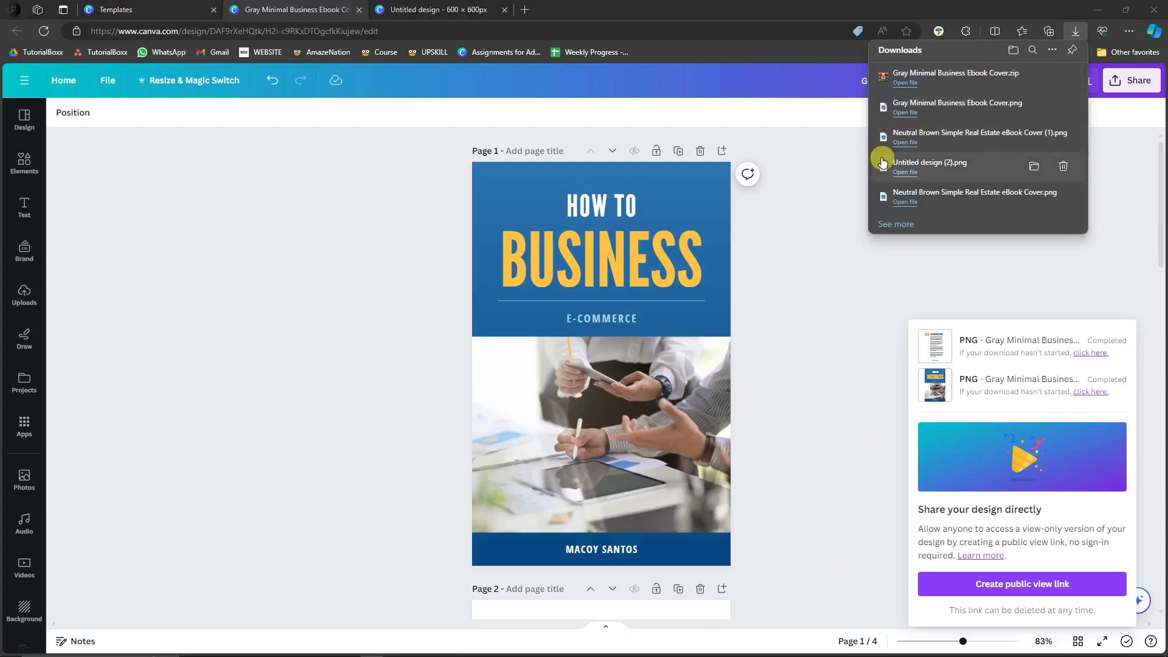
{"action": "left_click_drag", "start_coordinate": [770, 282], "coordinate": [752, 222]}
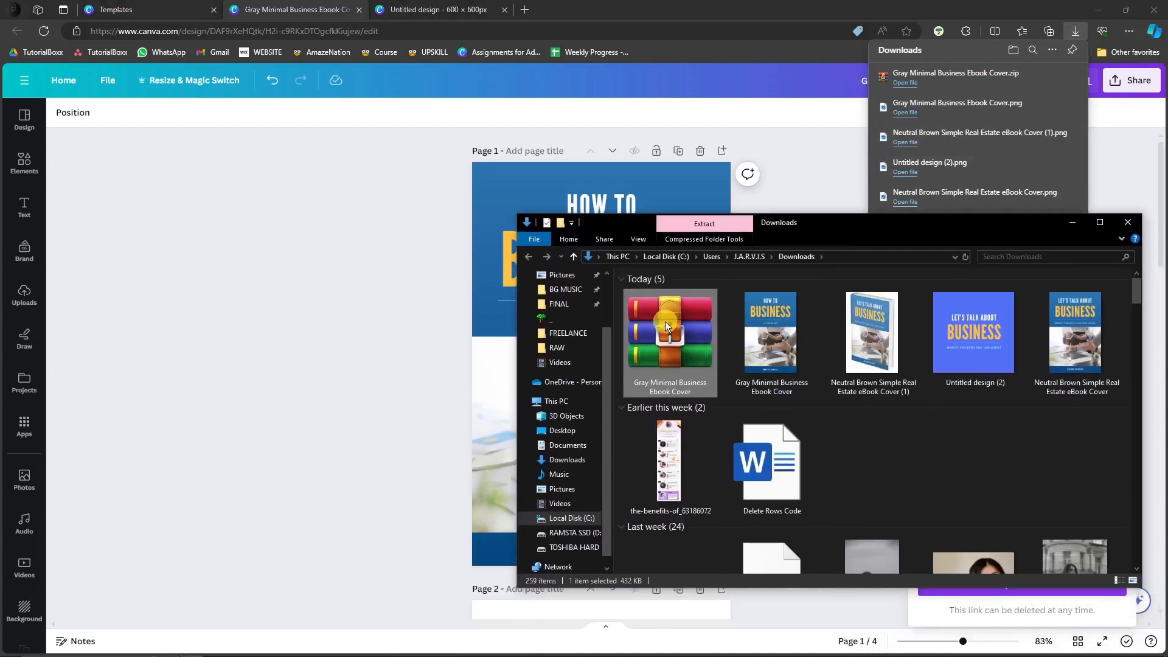
{"action": "right_click", "coordinate": [665, 322]}
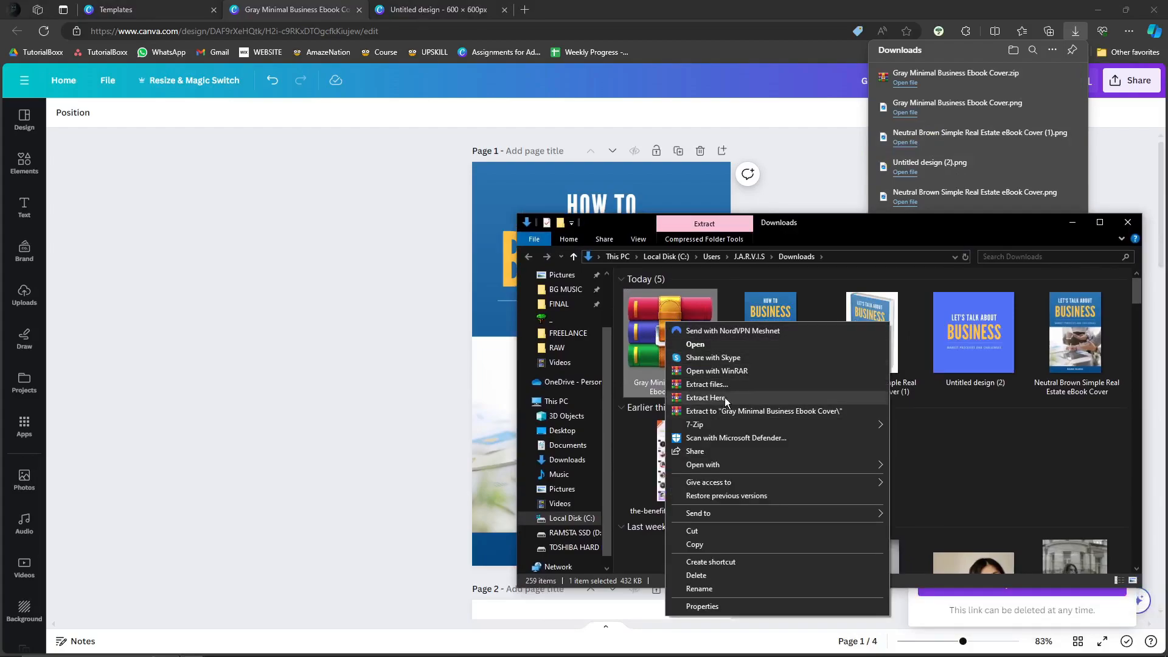
{"action": "left_click", "coordinate": [715, 385]}
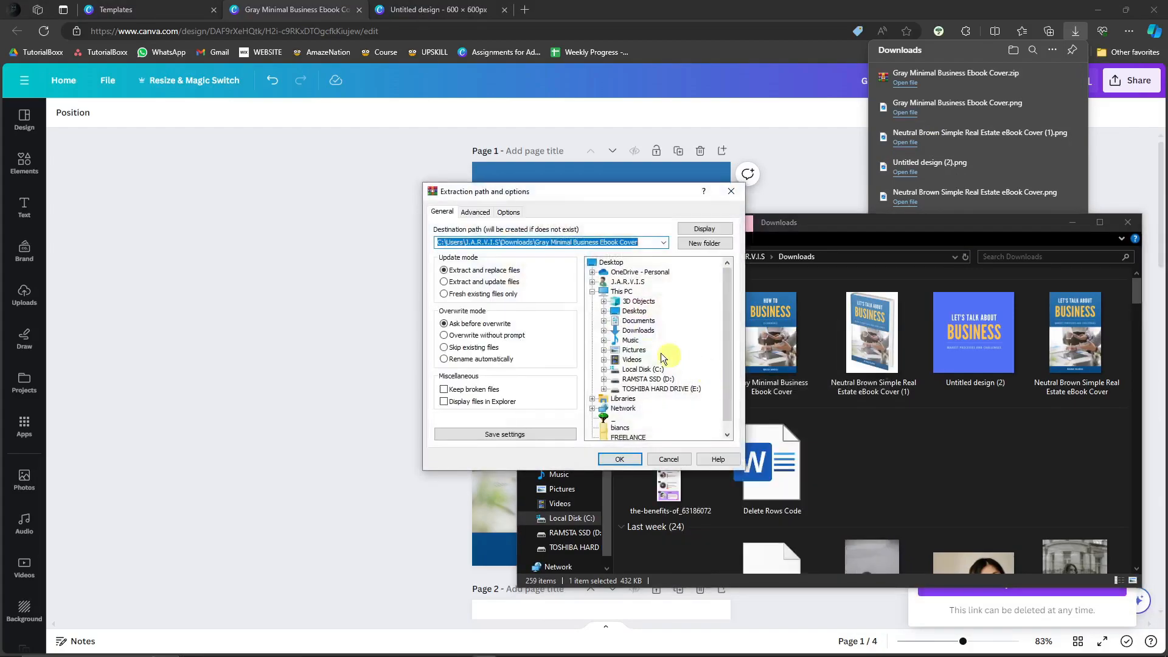
{"action": "left_click", "coordinate": [635, 312]}
{"action": "left_click", "coordinate": [638, 331]}
{"action": "left_click", "coordinate": [619, 459]}
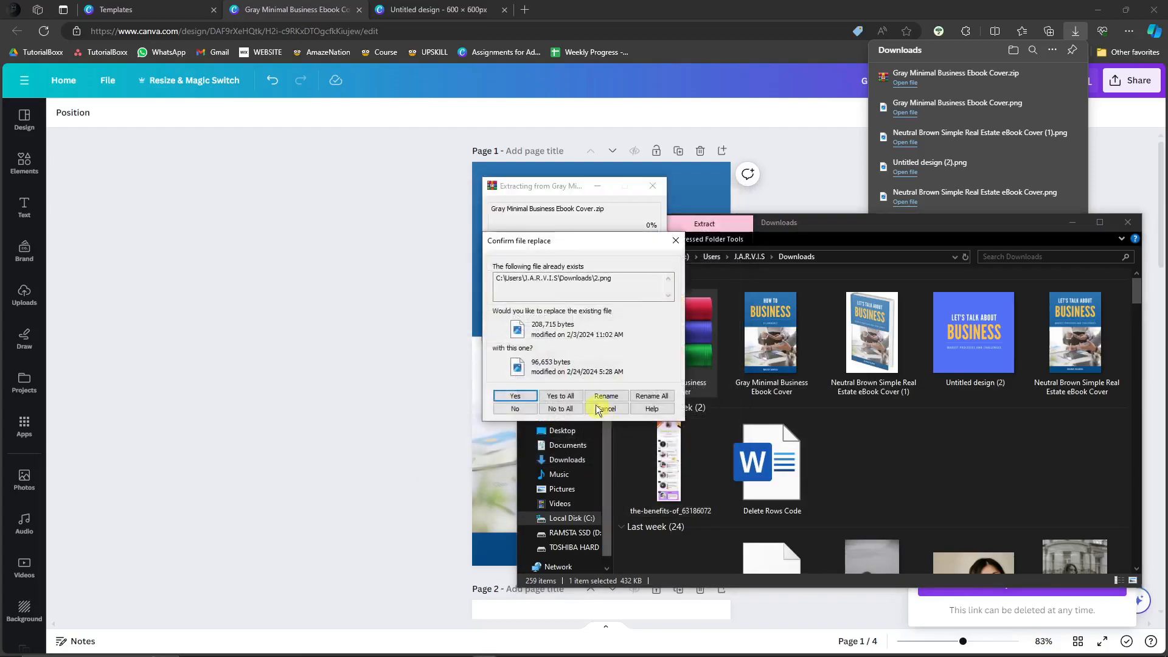
{"action": "left_click", "coordinate": [560, 397]}
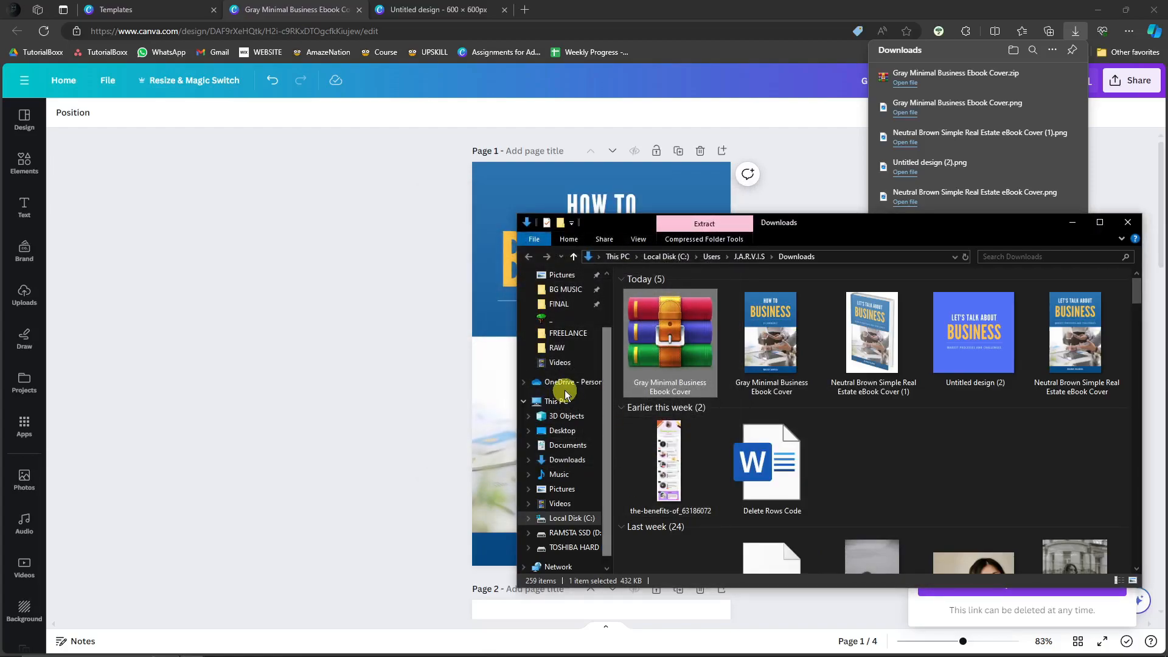
Delete the Gray Minimal Business Ebook Cover image, Neutral Brown Simple Real Estate eBook Cover (1) and Untitled design (2) from Downloads, and close the folder.
{"action": "left_click", "coordinate": [873, 454]}
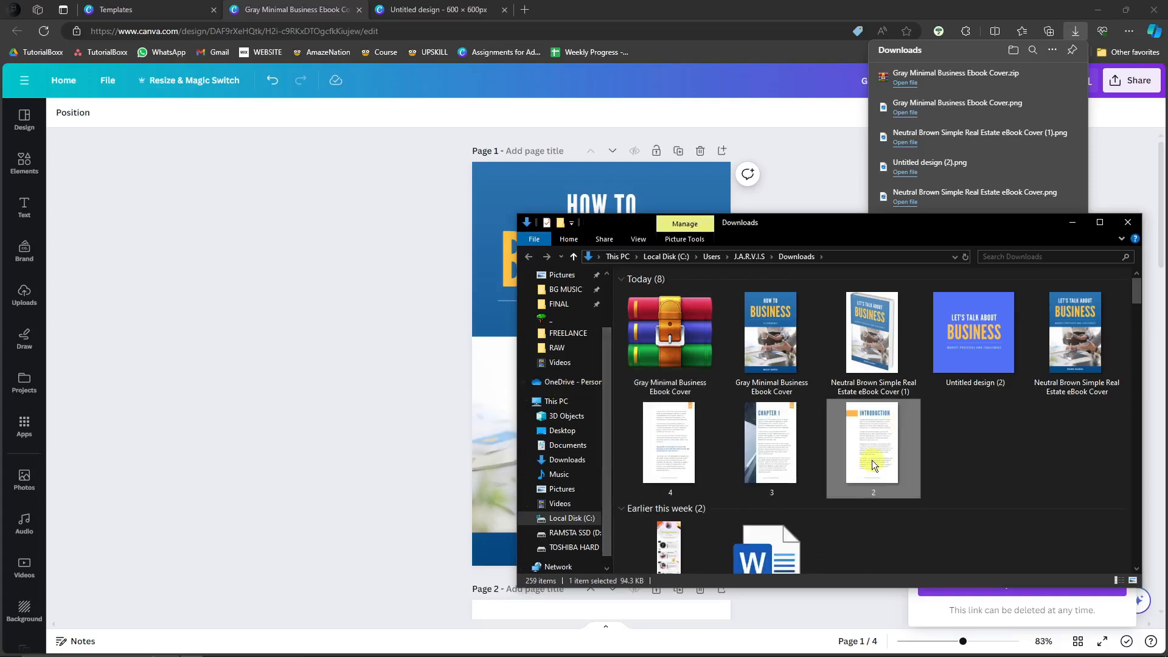
{"action": "left_click", "coordinate": [715, 447]}
{"action": "left_click", "coordinate": [877, 440]}
{"action": "left_click", "coordinate": [1071, 361]}
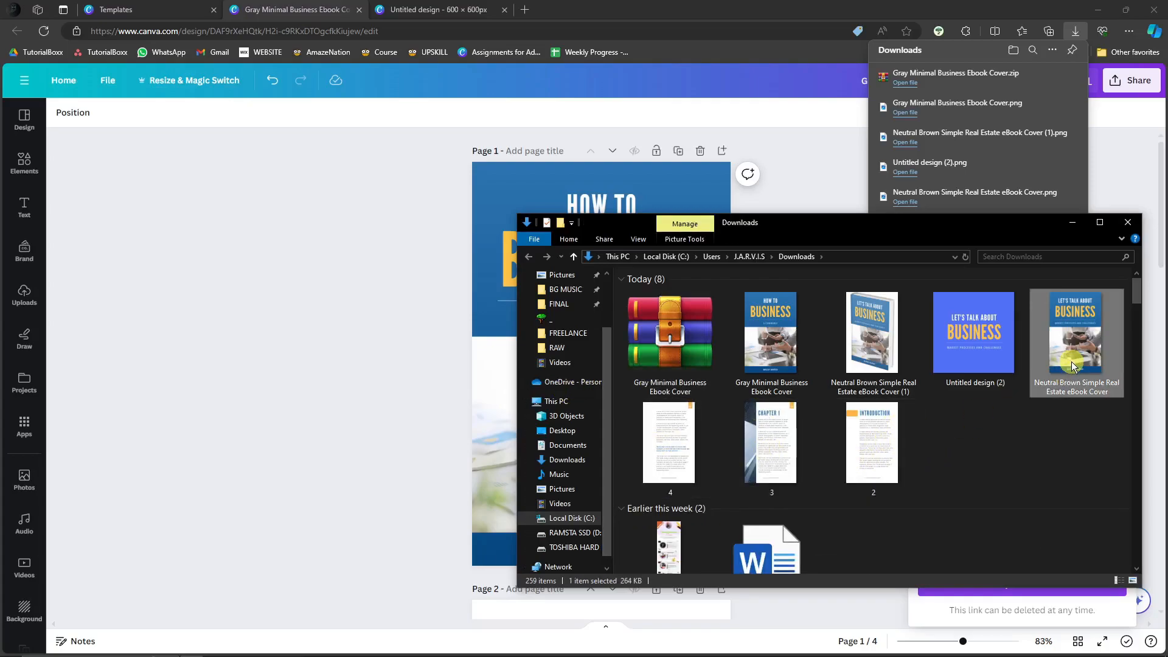
{"action": "left_click", "coordinate": [810, 332]}
{"action": "left_click", "coordinate": [852, 323], "text": "ctrl"}
{"action": "left_click", "coordinate": [967, 329], "text": "ctrl"}
{"action": "key", "text": "Delete"}
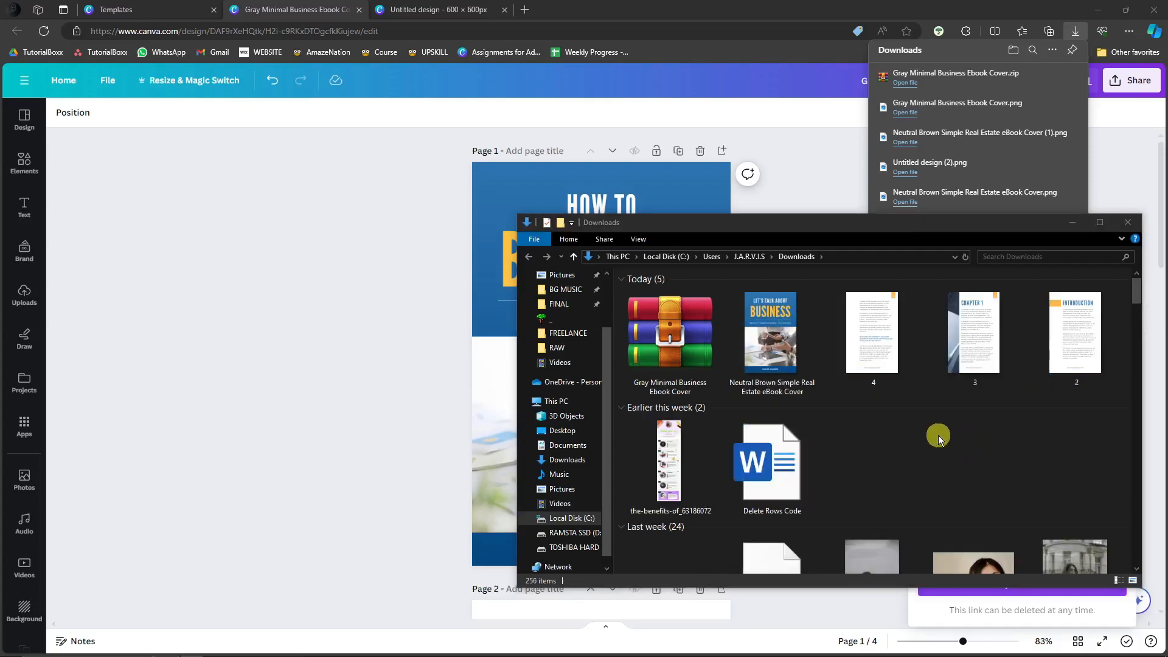
{"action": "left_click", "coordinate": [1134, 226]}
{"action": "left_click", "coordinate": [348, 324]}
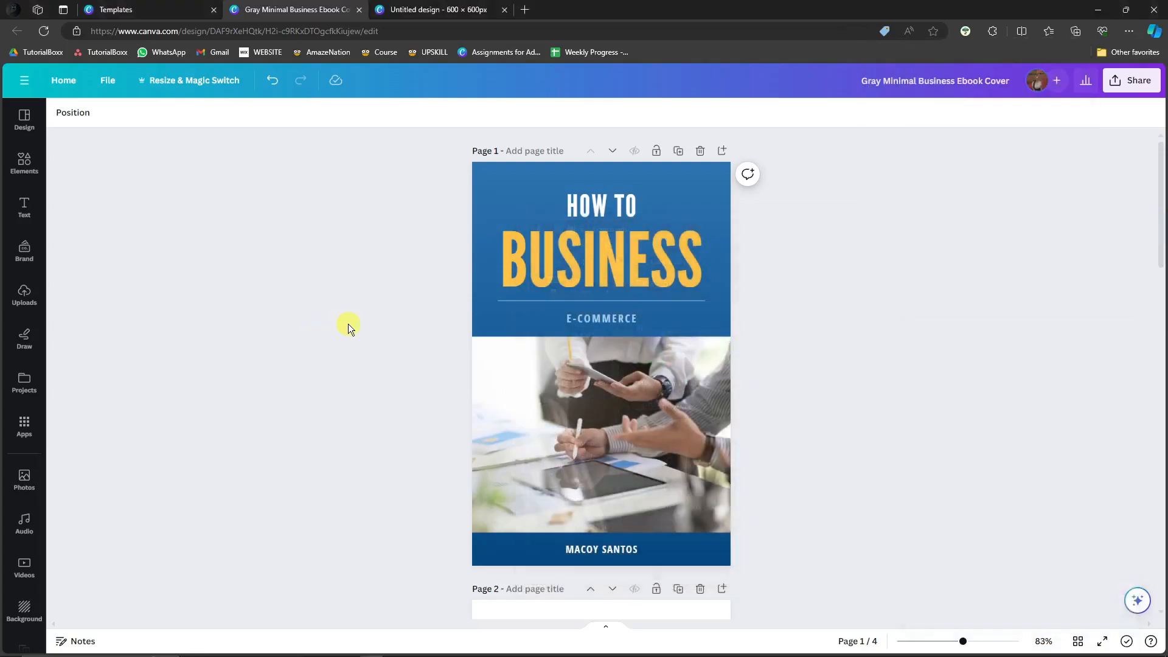
Replace the cover's photo with the office photo of people working on laptops around a white table.
{"action": "left_click", "coordinate": [694, 207]}
{"action": "left_click", "coordinate": [820, 379]}
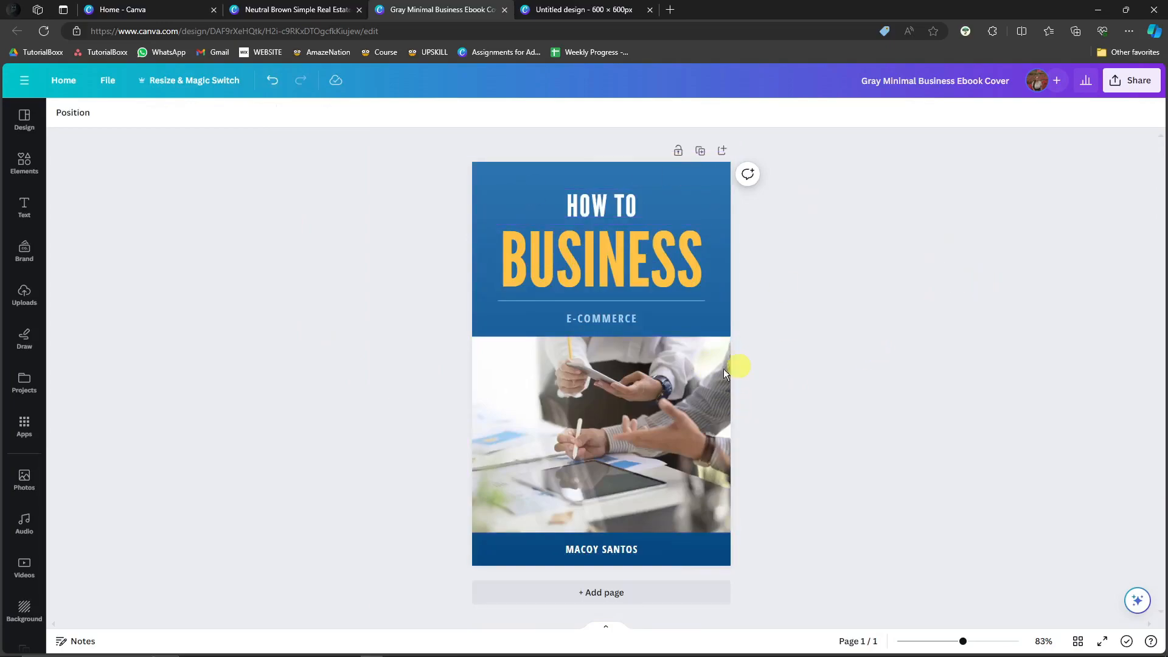
{"action": "left_click", "coordinate": [587, 395]}
{"action": "key", "text": "Delete"}
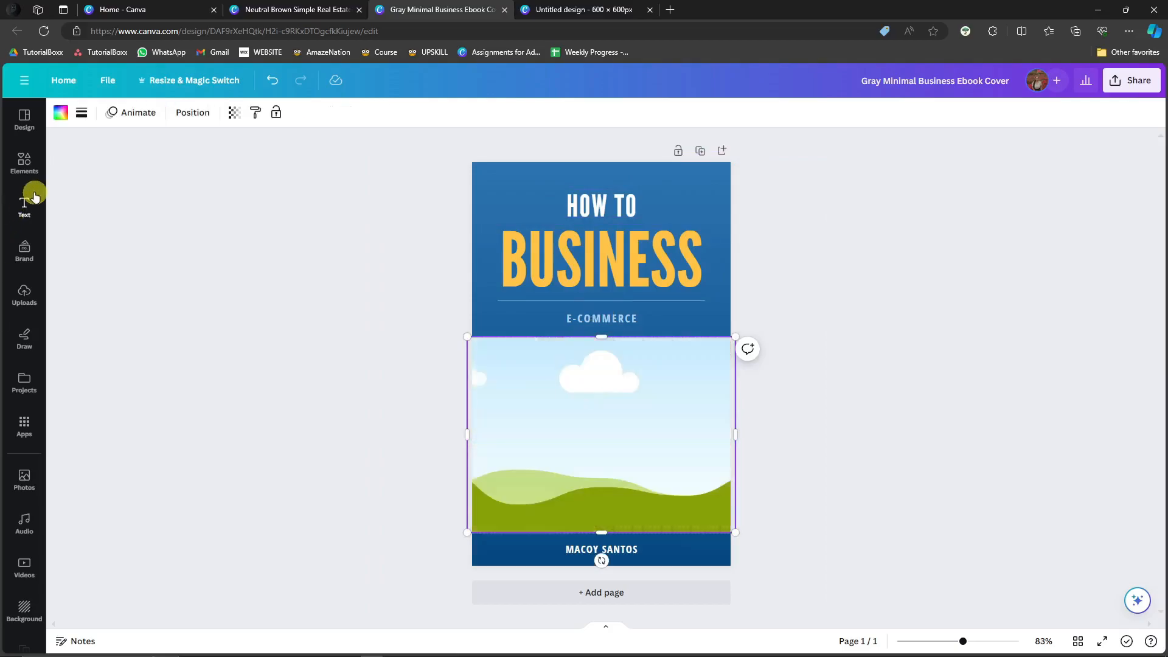
{"action": "left_click", "coordinate": [24, 163]}
{"action": "left_click_drag", "start_coordinate": [107, 273], "coordinate": [771, 397]}
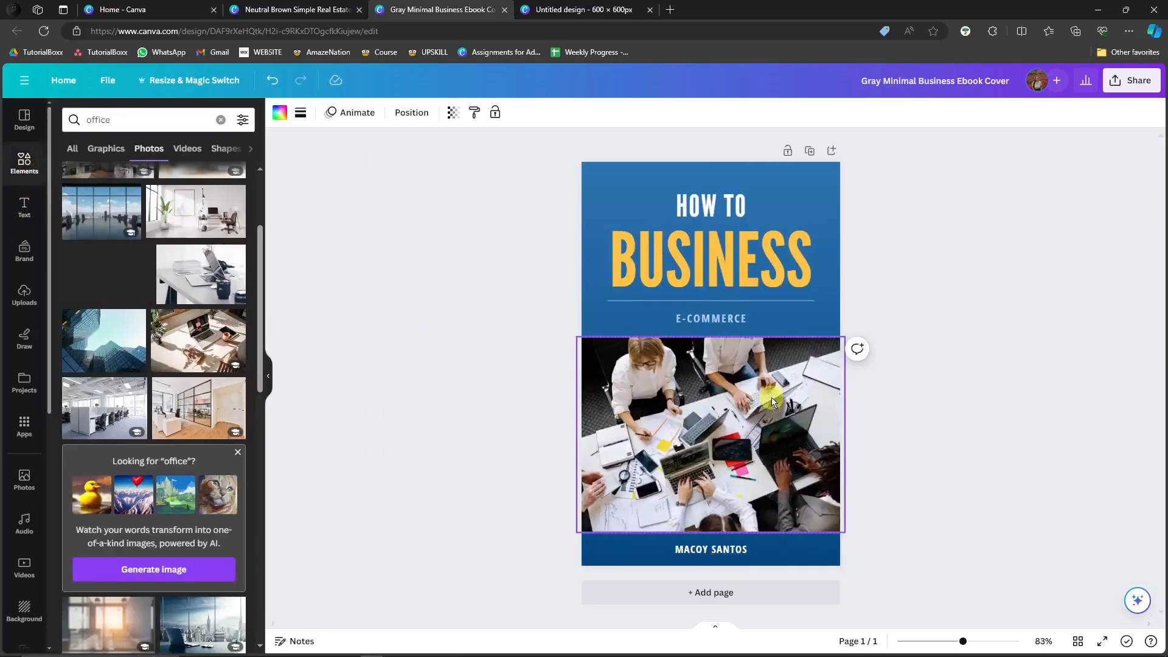
{"action": "left_click", "coordinate": [981, 378]}
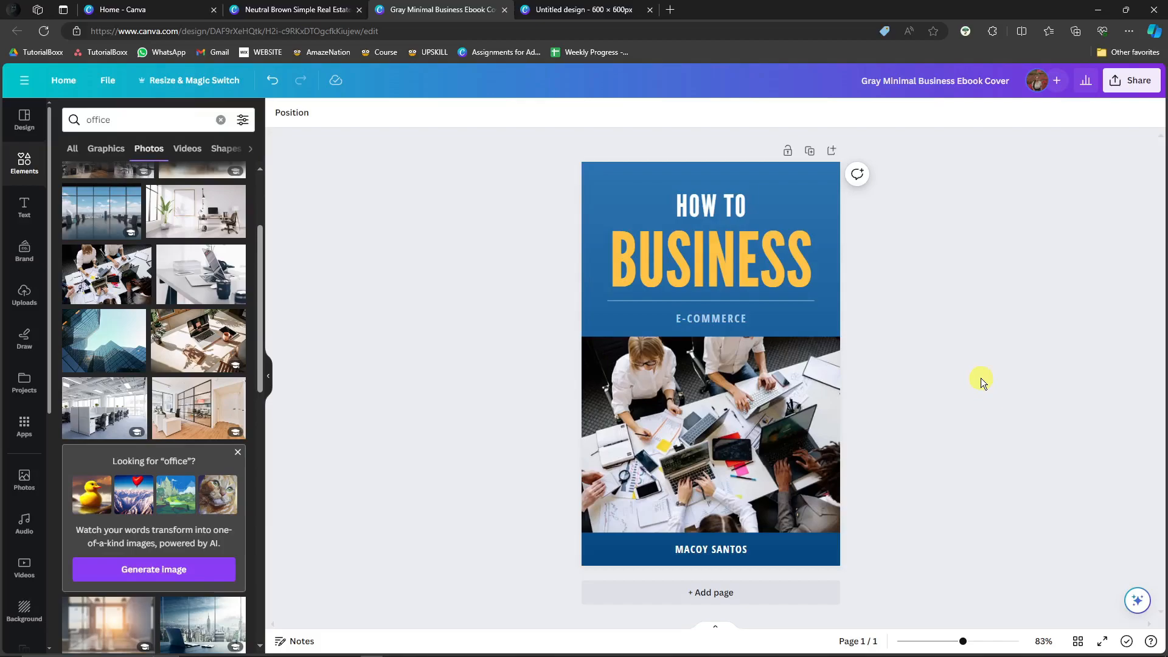
Adjust the crop position of the office photo within its frame on the cover.
{"action": "left_click", "coordinate": [703, 410]}
{"action": "double_click", "coordinate": [702, 410]}
{"action": "left_click_drag", "start_coordinate": [722, 431], "coordinate": [732, 377]}
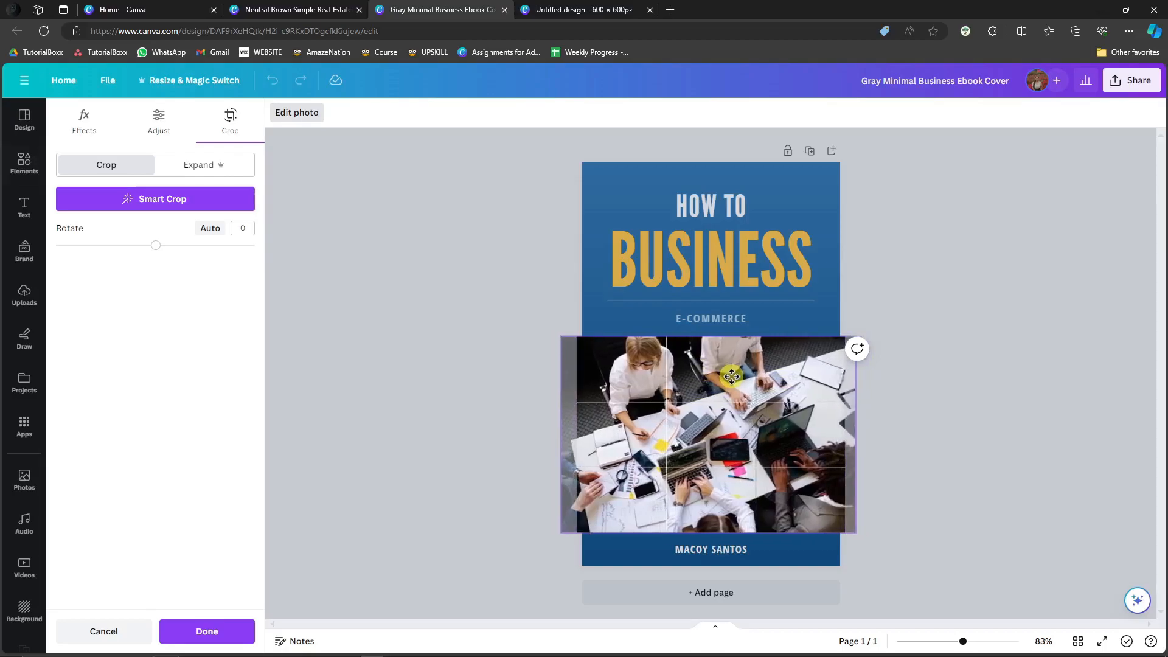
{"action": "left_click", "coordinate": [1053, 370]}
{"action": "left_click", "coordinate": [1051, 370]}
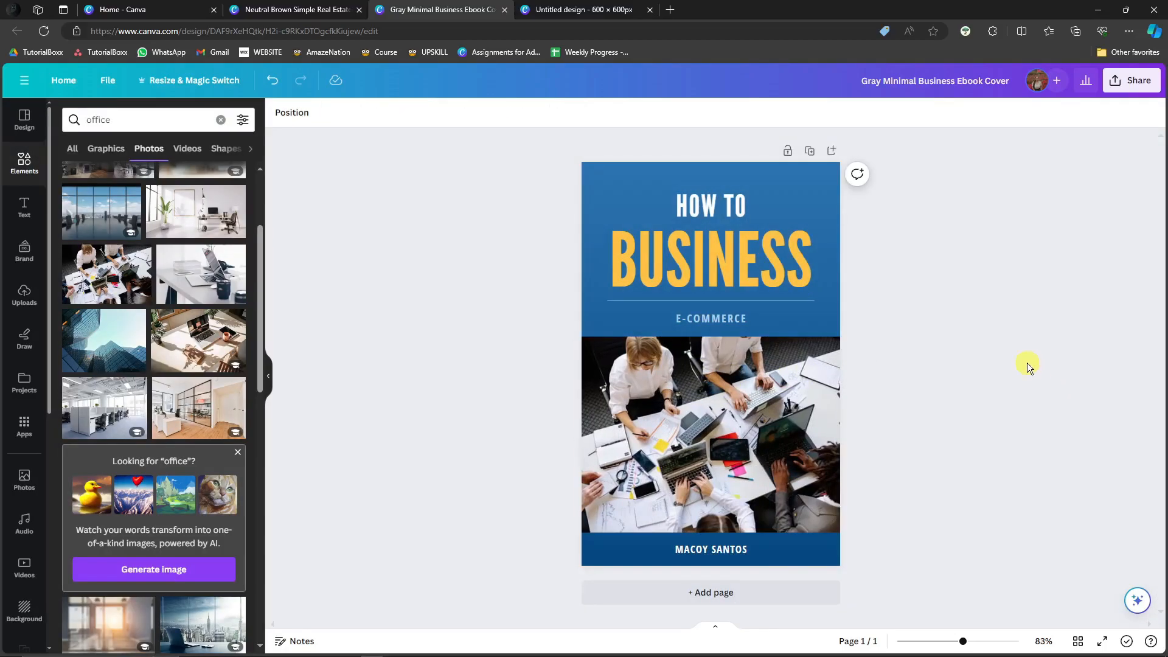
Download the cover with the new office photo as a PNG.
{"action": "left_click", "coordinate": [1131, 81]}
{"action": "left_click", "coordinate": [1006, 384]}
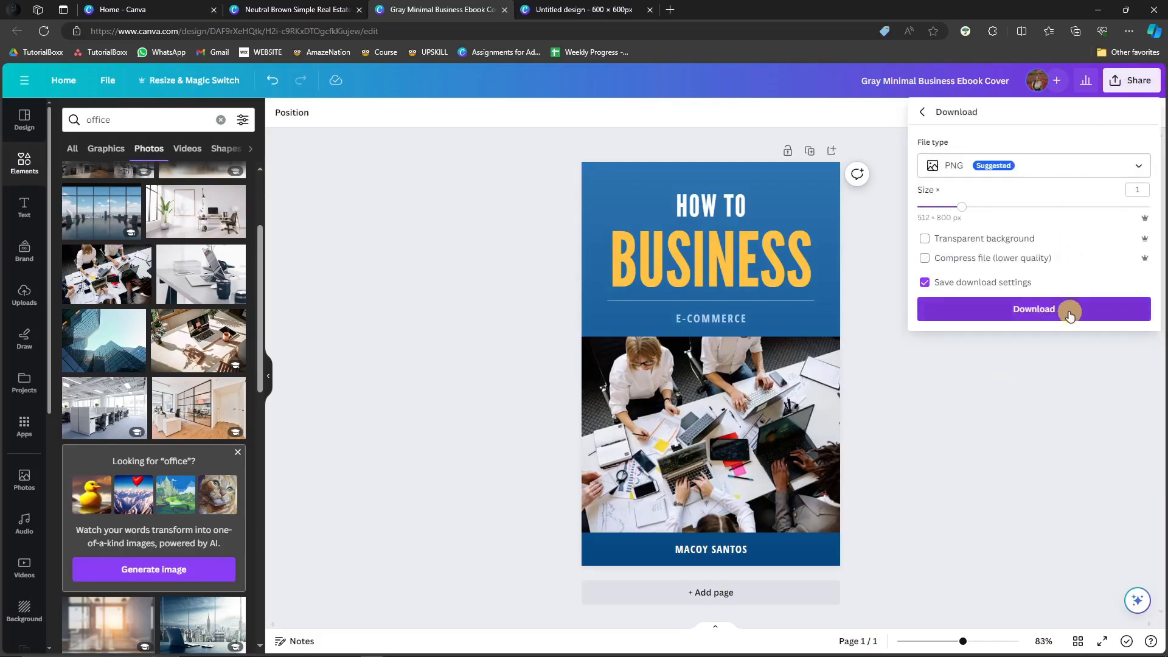
{"action": "left_click", "coordinate": [1069, 311]}
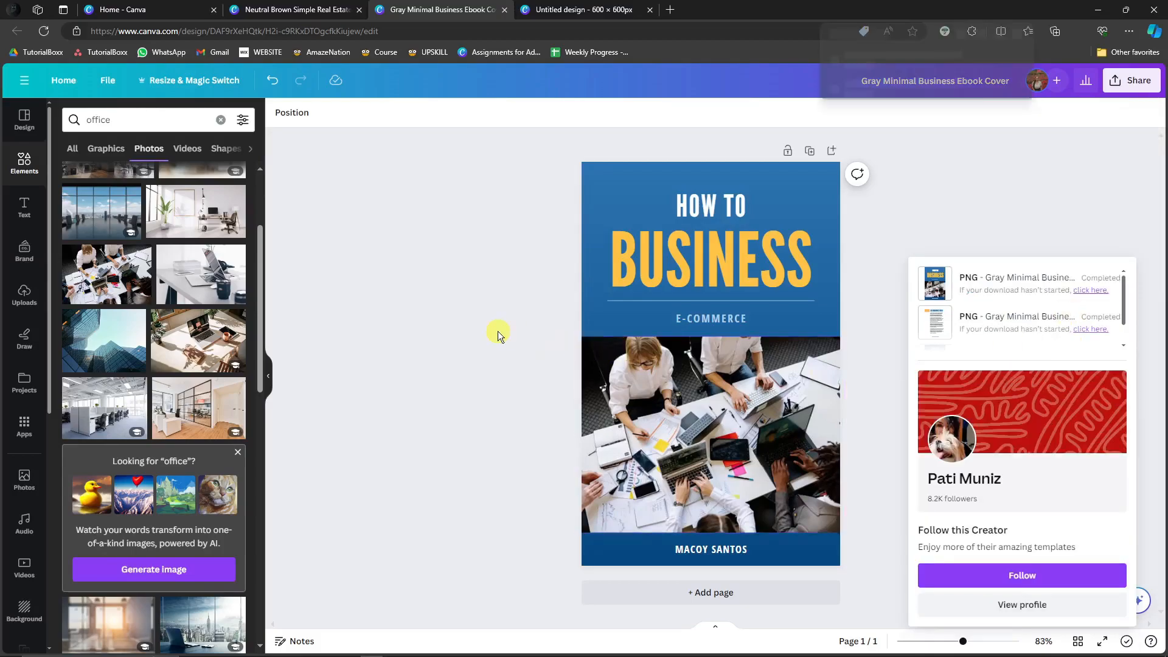
{"action": "left_click", "coordinate": [475, 159]}
Delete all cover elements and the blue gradient background, leaving a blank white page.
{"action": "left_click_drag", "start_coordinate": [541, 138], "coordinate": [919, 563]}
{"action": "key", "text": "Delete"}
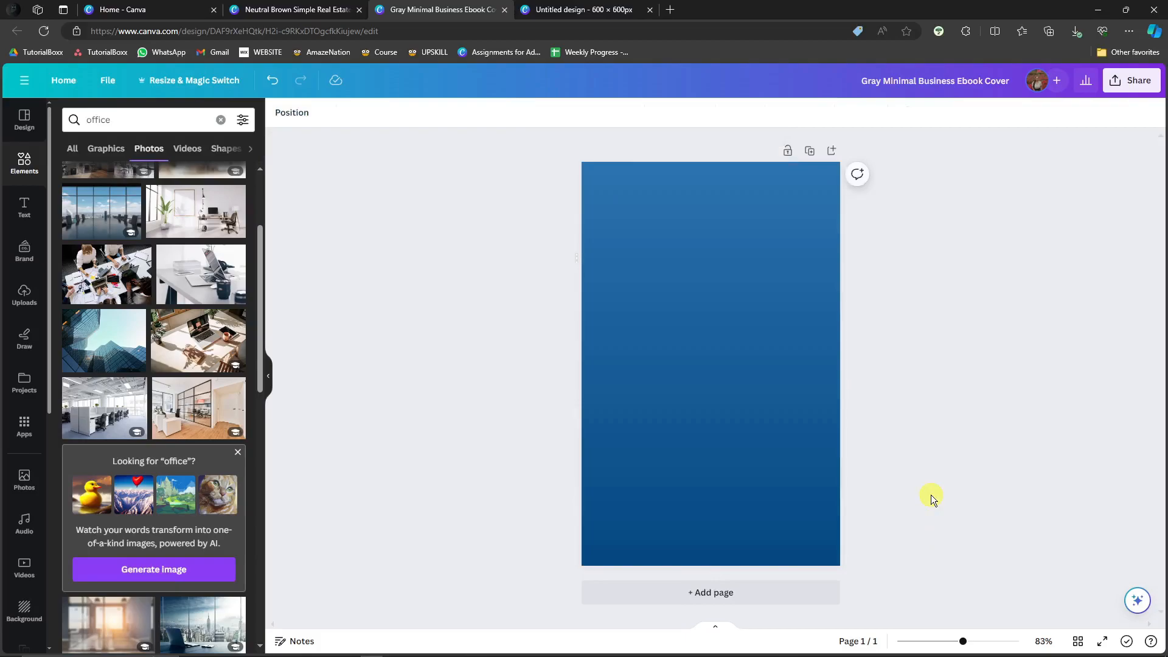
{"action": "left_click", "coordinate": [721, 266]}
{"action": "key", "text": "Delete"}
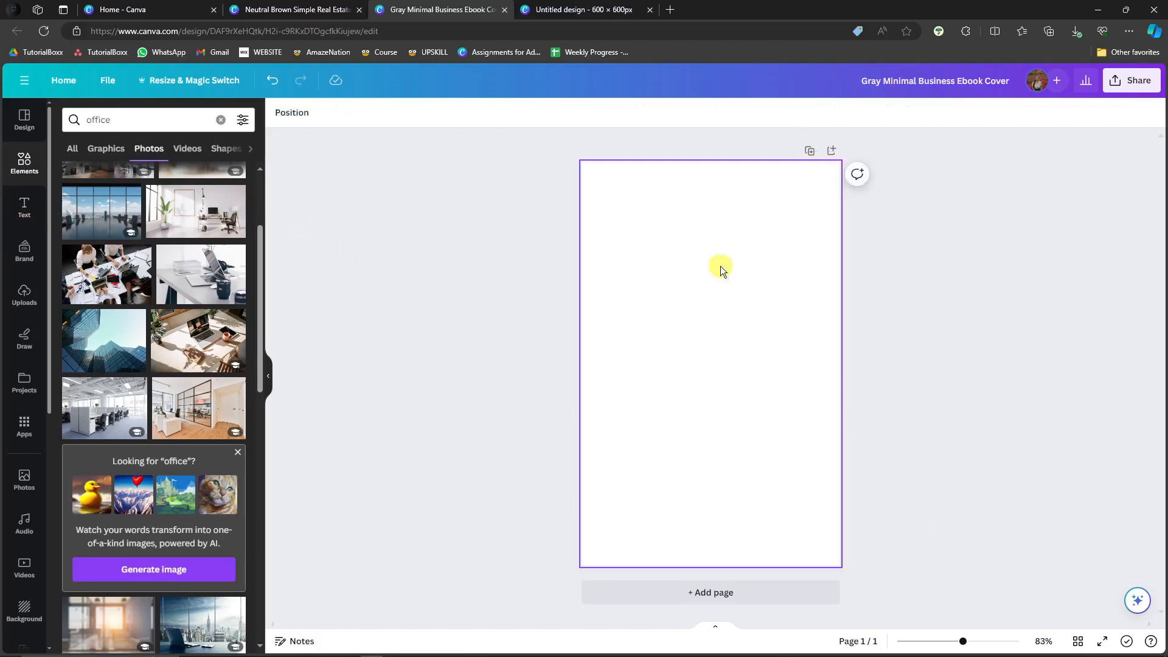
Upload the newly downloaded cover image from the Downloads folder onto the blank page.
{"action": "left_click", "coordinate": [72, 149]}
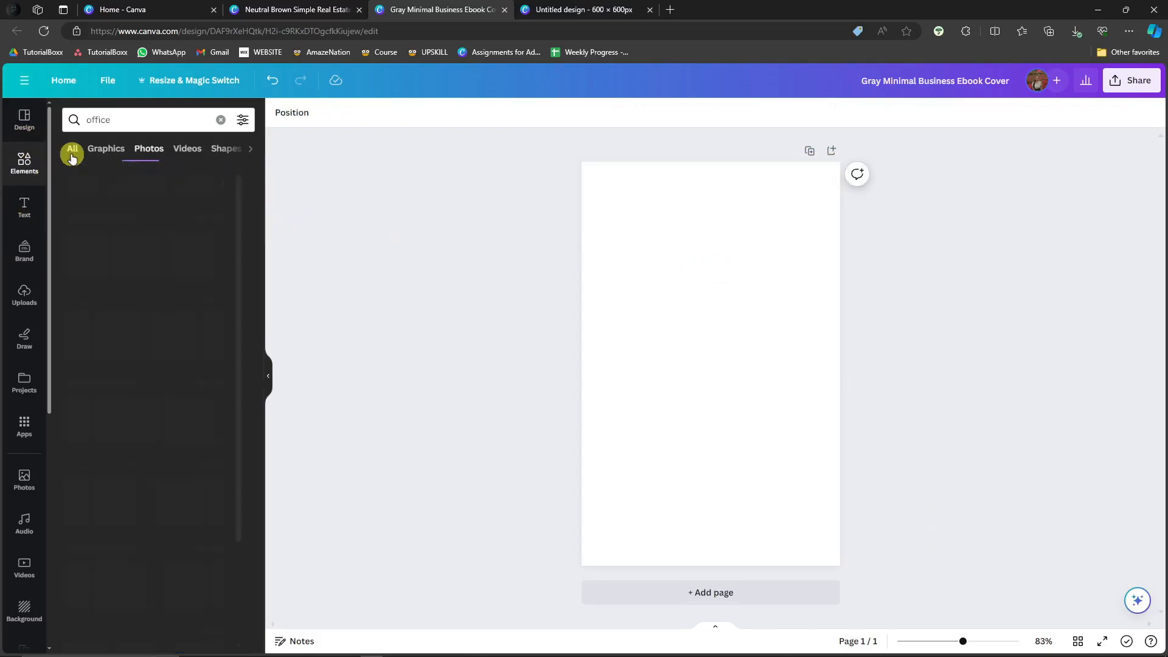
{"action": "left_click", "coordinate": [191, 655]}
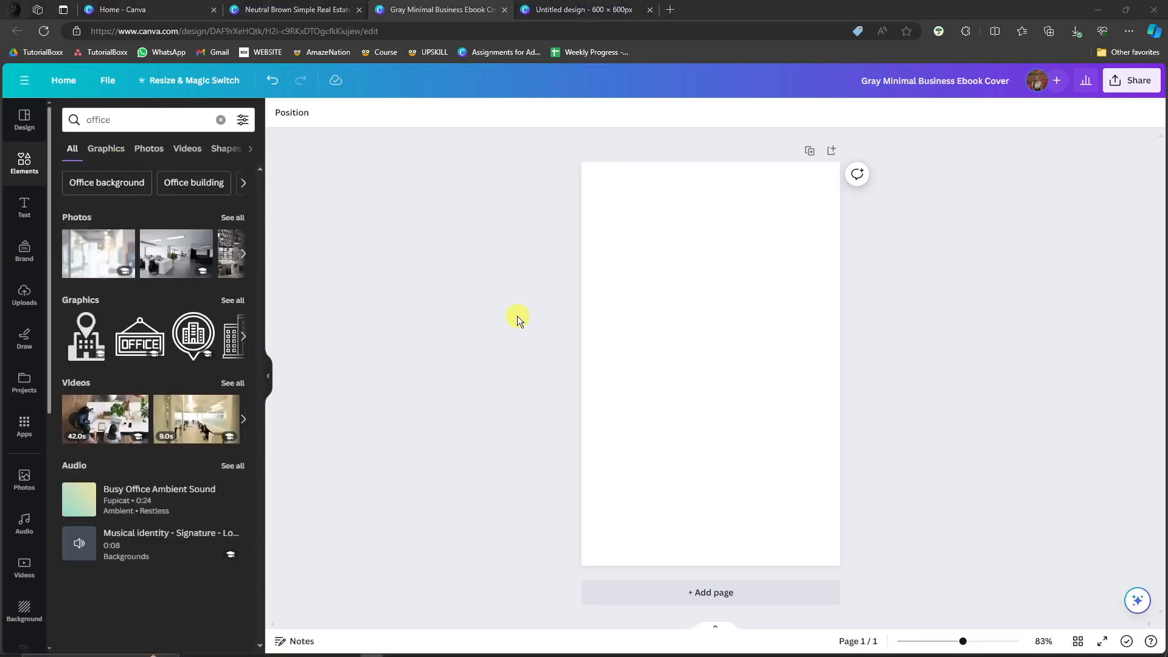
{"action": "left_click_drag", "start_coordinate": [684, 229], "coordinate": [280, 226]}
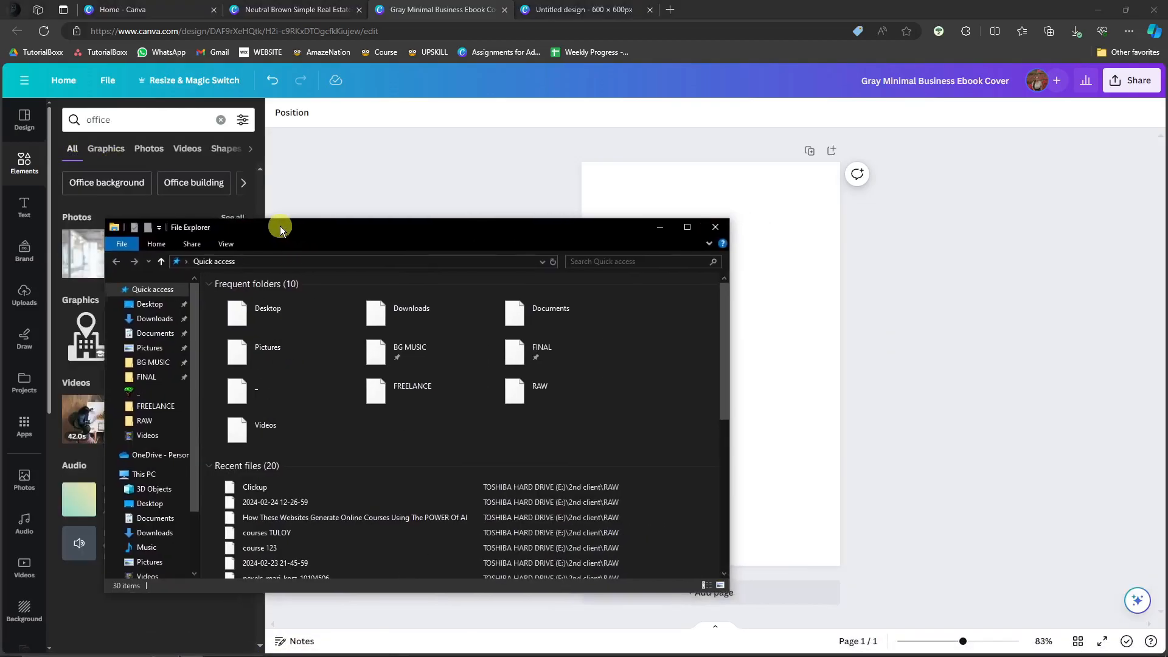
{"action": "left_click", "coordinate": [155, 318]}
{"action": "left_click_drag", "start_coordinate": [397, 233], "coordinate": [240, 176]}
{"action": "left_click_drag", "start_coordinate": [90, 268], "coordinate": [671, 275]}
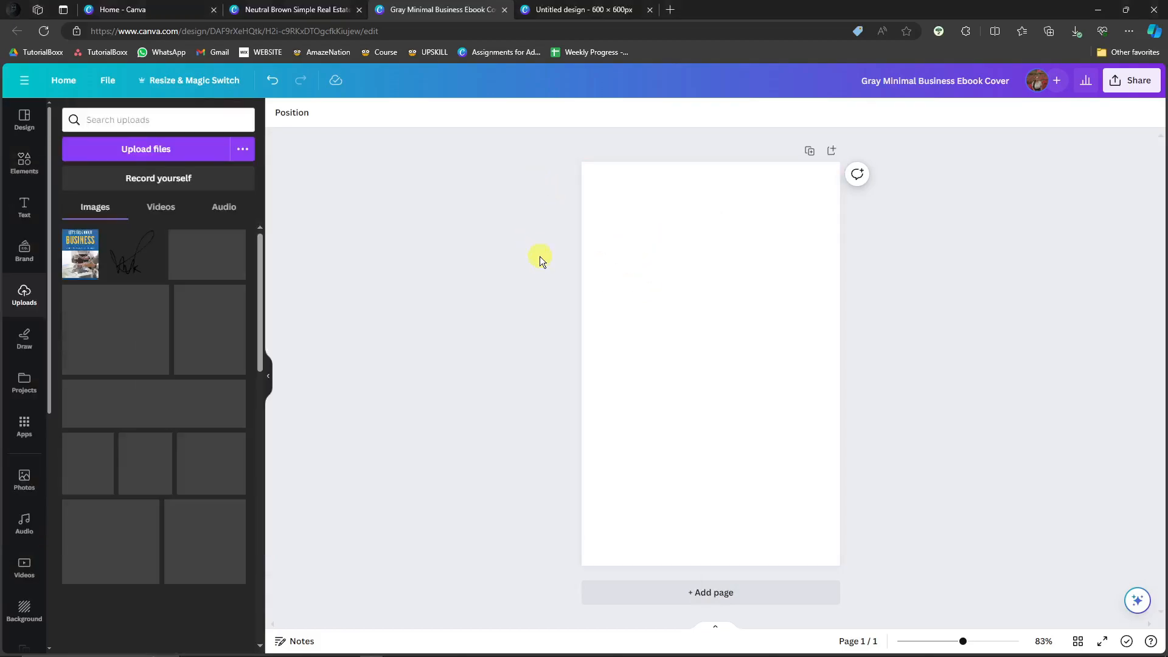
Move the uploaded cover image to the page's upper-left corner and enlarge it to fill the whole page.
{"action": "left_click_drag", "start_coordinate": [733, 336], "coordinate": [679, 248]}
{"action": "left_click_drag", "start_coordinate": [730, 393], "coordinate": [781, 507]}
{"action": "left_click_drag", "start_coordinate": [727, 388], "coordinate": [823, 582]}
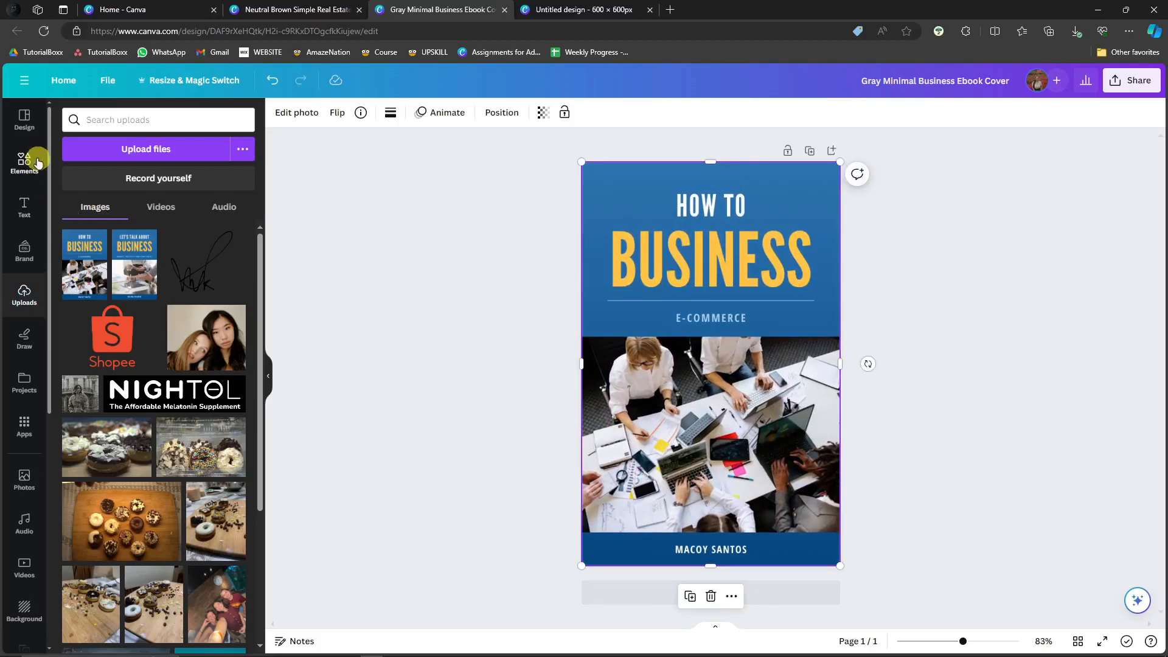
Switch the cover image to the old photo editor and open its image-editing options.
{"action": "left_click", "coordinate": [24, 119]}
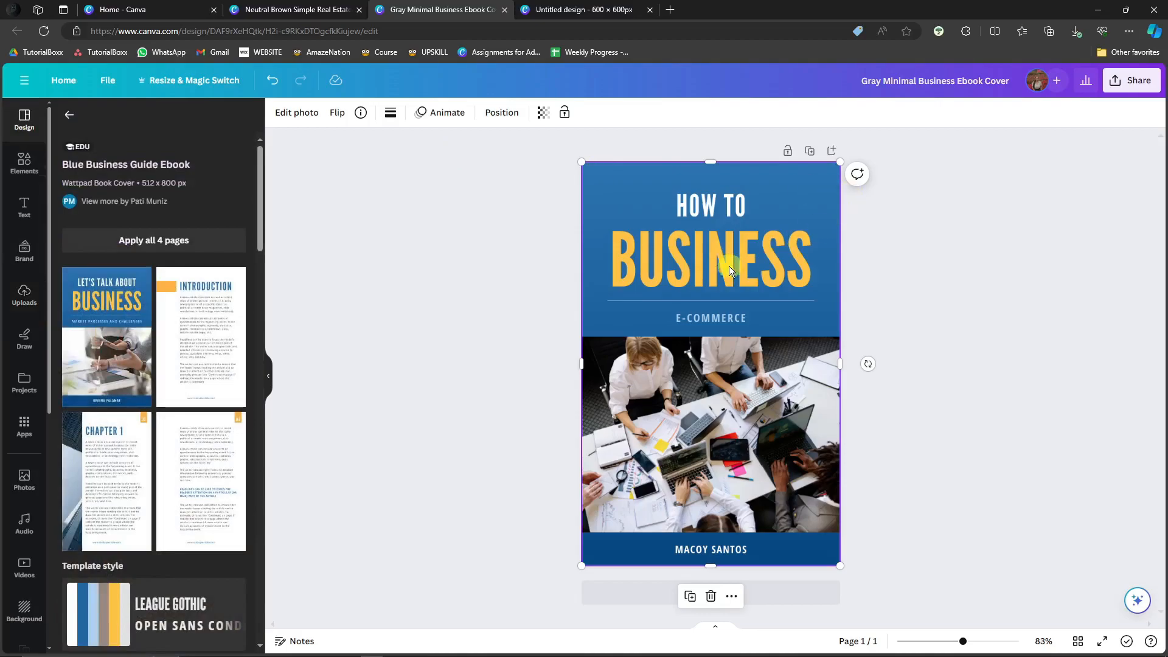
{"action": "left_click", "coordinate": [301, 114]}
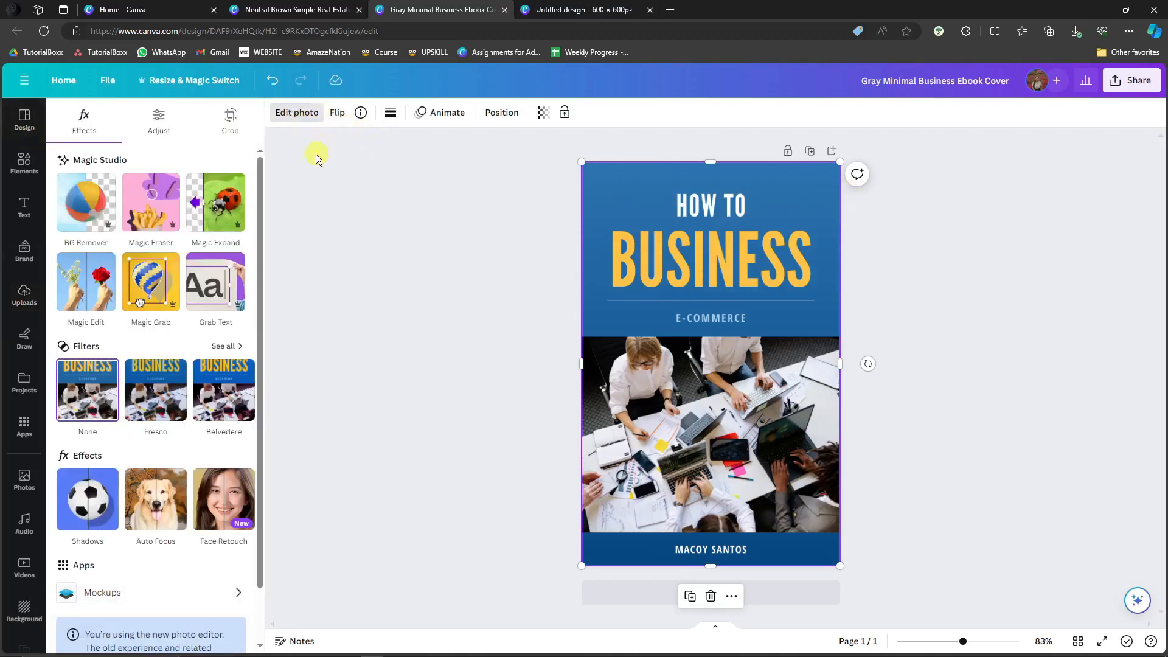
{"action": "scroll", "coordinate": [182, 304], "scroll_direction": "down", "scroll_amount": 1}
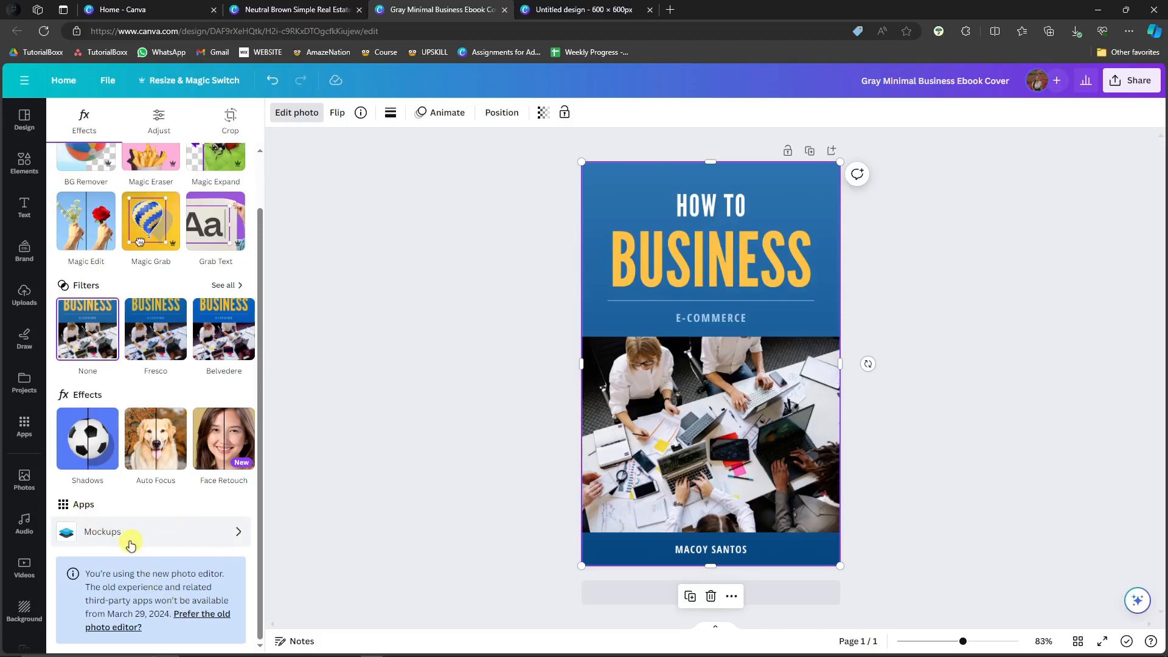
{"action": "left_click", "coordinate": [196, 615]}
{"action": "left_click", "coordinate": [535, 401]}
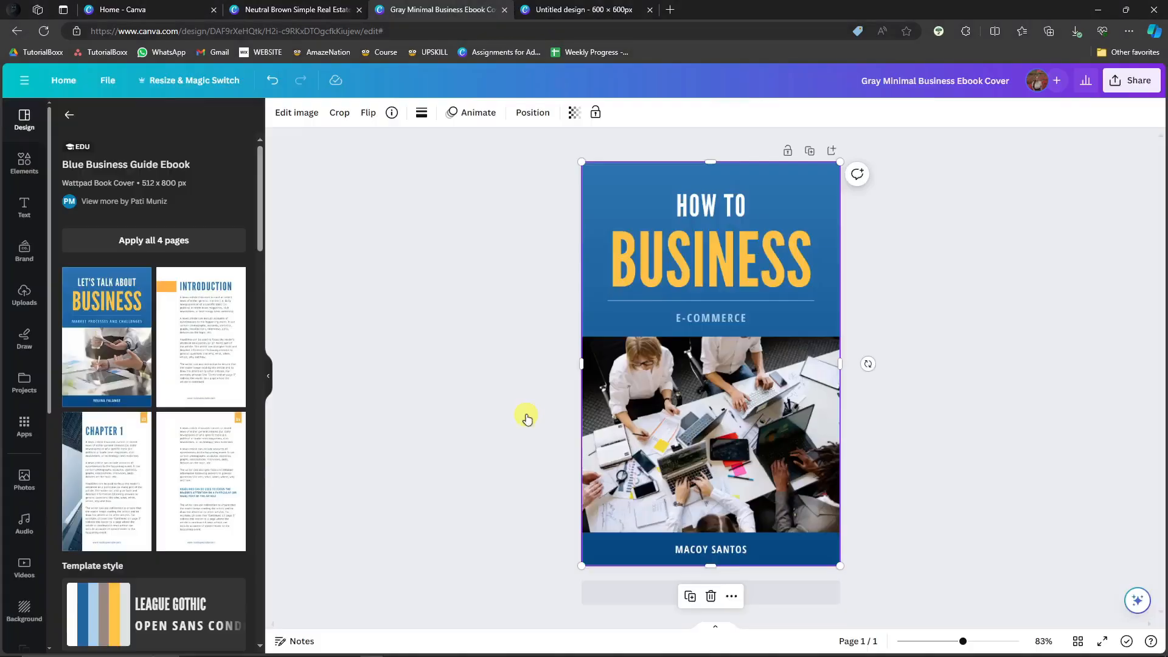
{"action": "left_click", "coordinate": [73, 112]}
{"action": "left_click", "coordinate": [304, 112]}
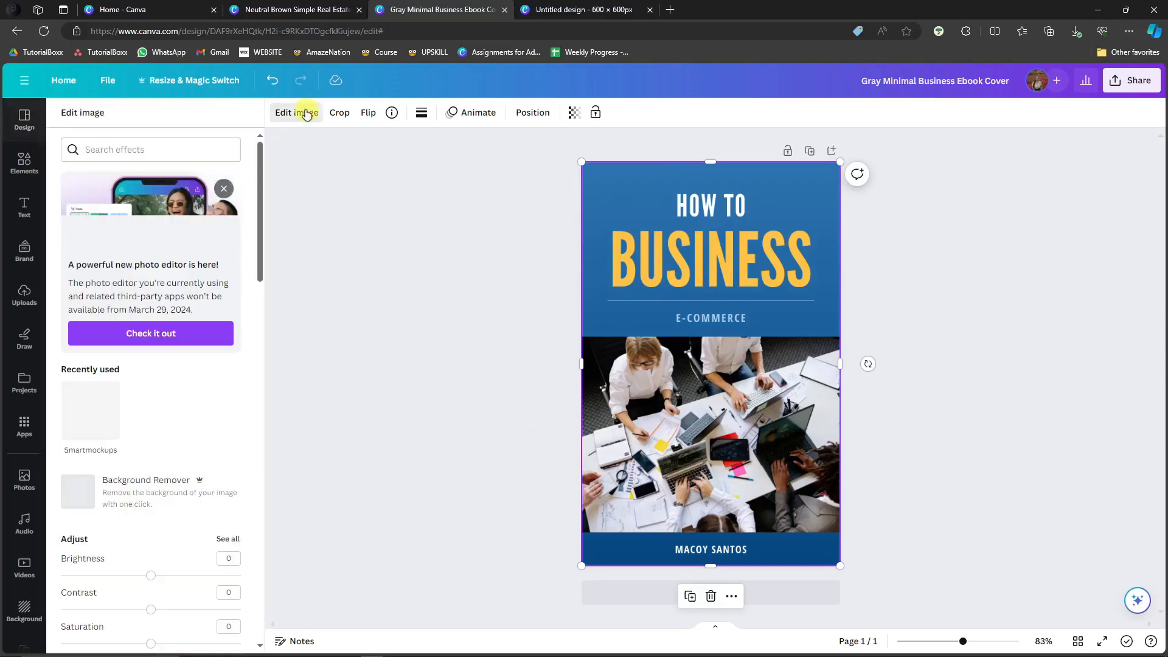
Apply the Book 6 mockup from the Smartmockups book designs to the cover image.
{"action": "scroll", "coordinate": [147, 304], "scroll_direction": "down", "scroll_amount": 10}
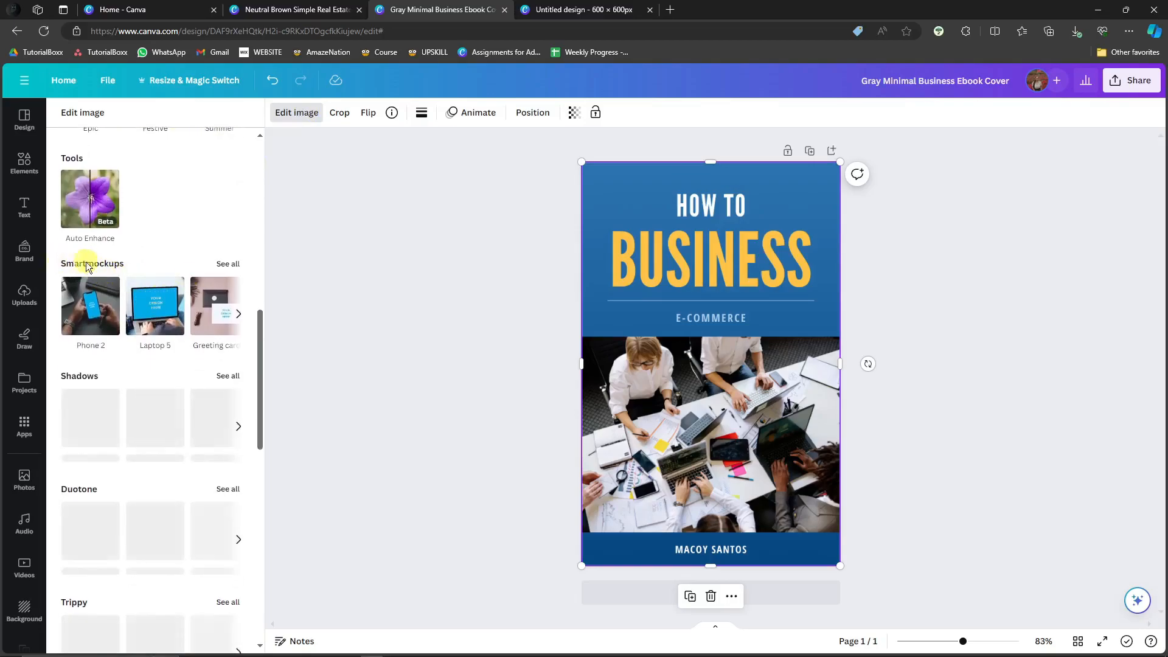
{"action": "left_click", "coordinate": [215, 267]}
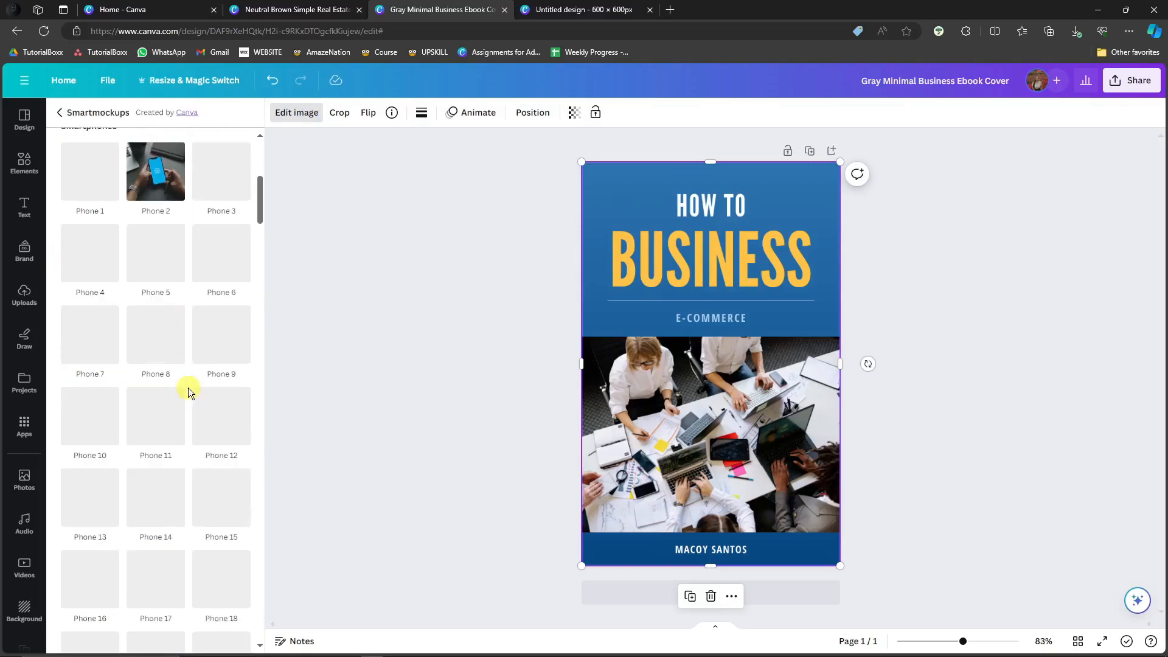
{"action": "scroll", "coordinate": [189, 387], "scroll_direction": "down", "scroll_amount": 20}
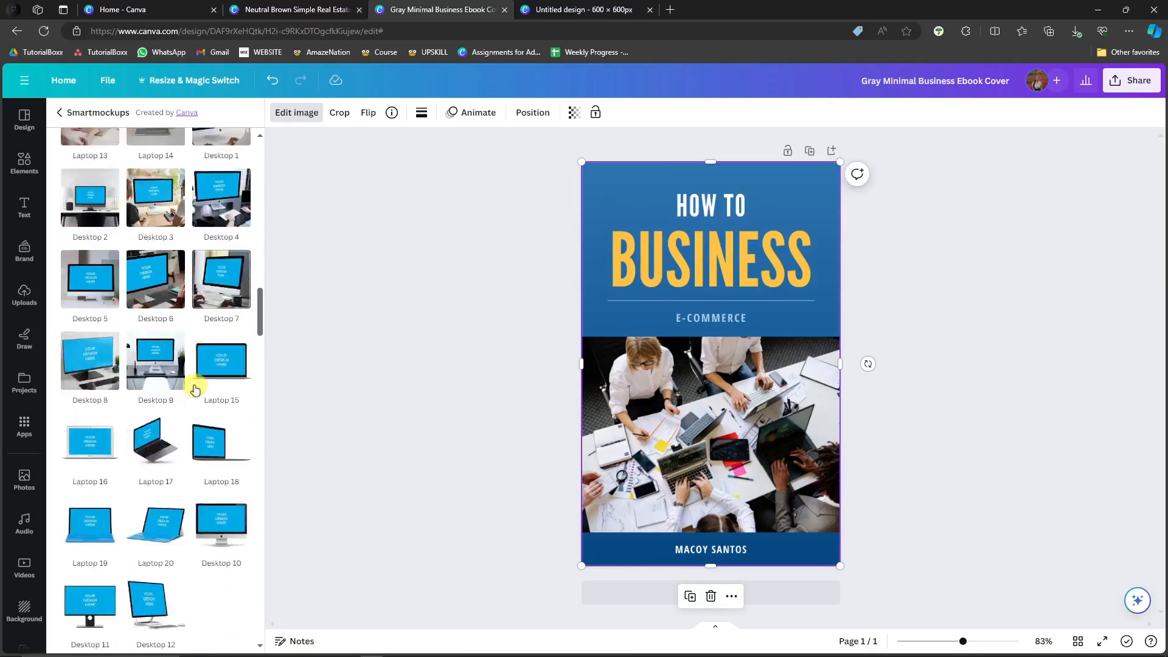
{"action": "scroll", "coordinate": [194, 389], "scroll_direction": "down", "scroll_amount": 15}
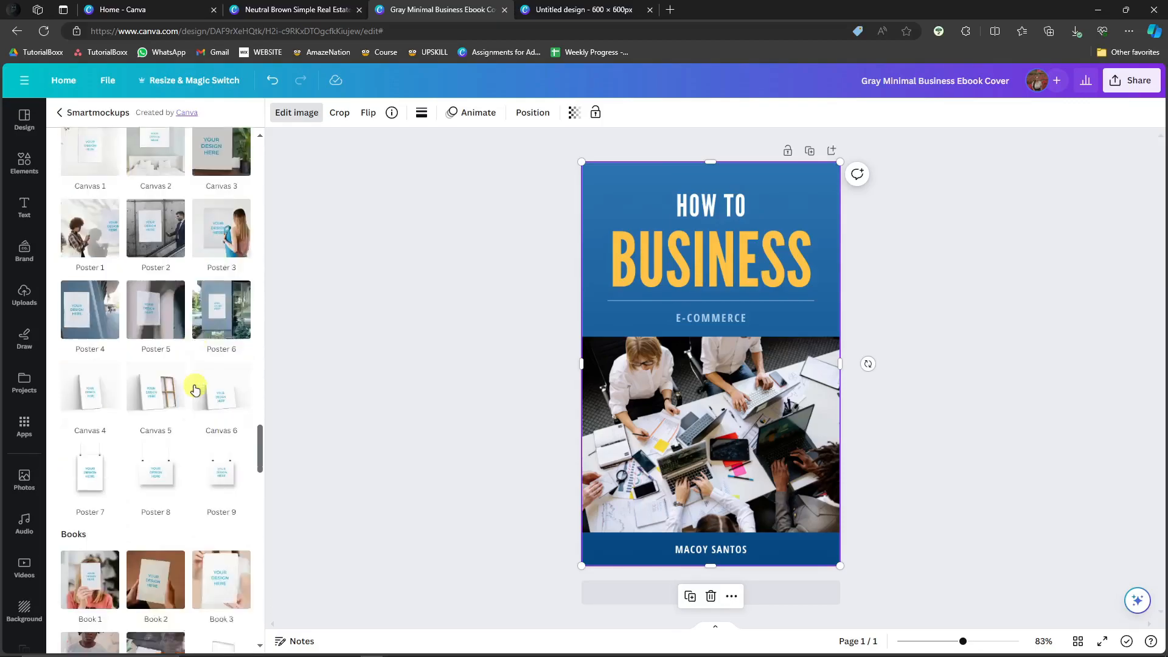
{"action": "scroll", "coordinate": [194, 390], "scroll_direction": "down", "scroll_amount": 5}
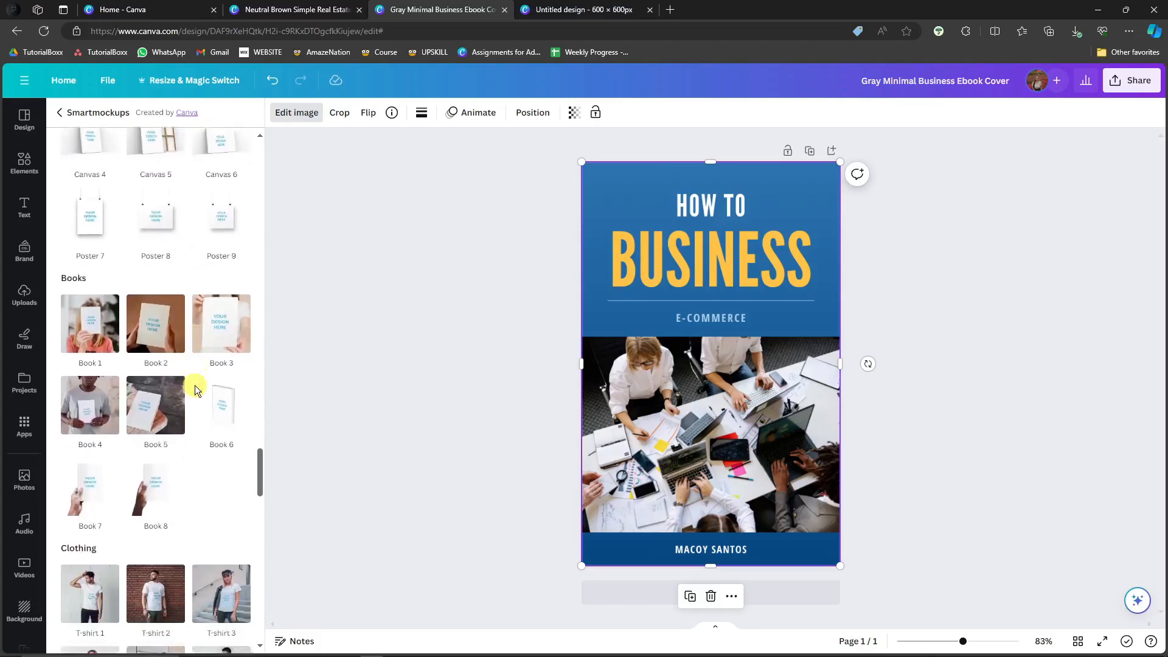
{"action": "scroll", "coordinate": [219, 395], "scroll_direction": "up", "scroll_amount": 2}
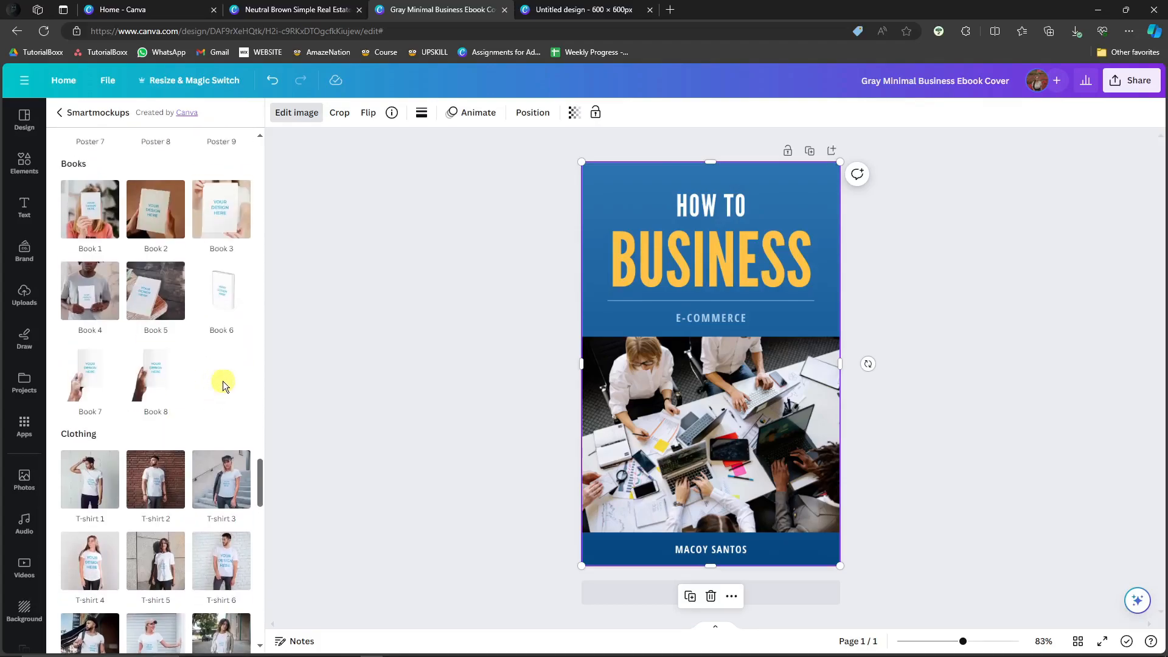
{"action": "left_click", "coordinate": [221, 291]}
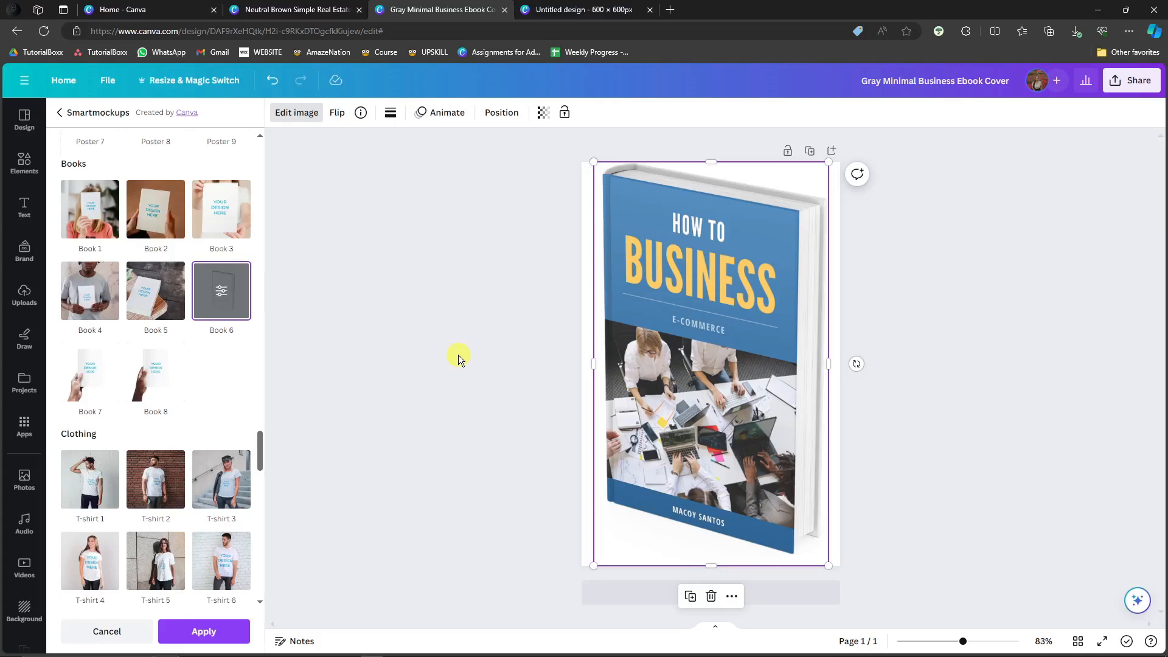
{"action": "left_click", "coordinate": [229, 638]}
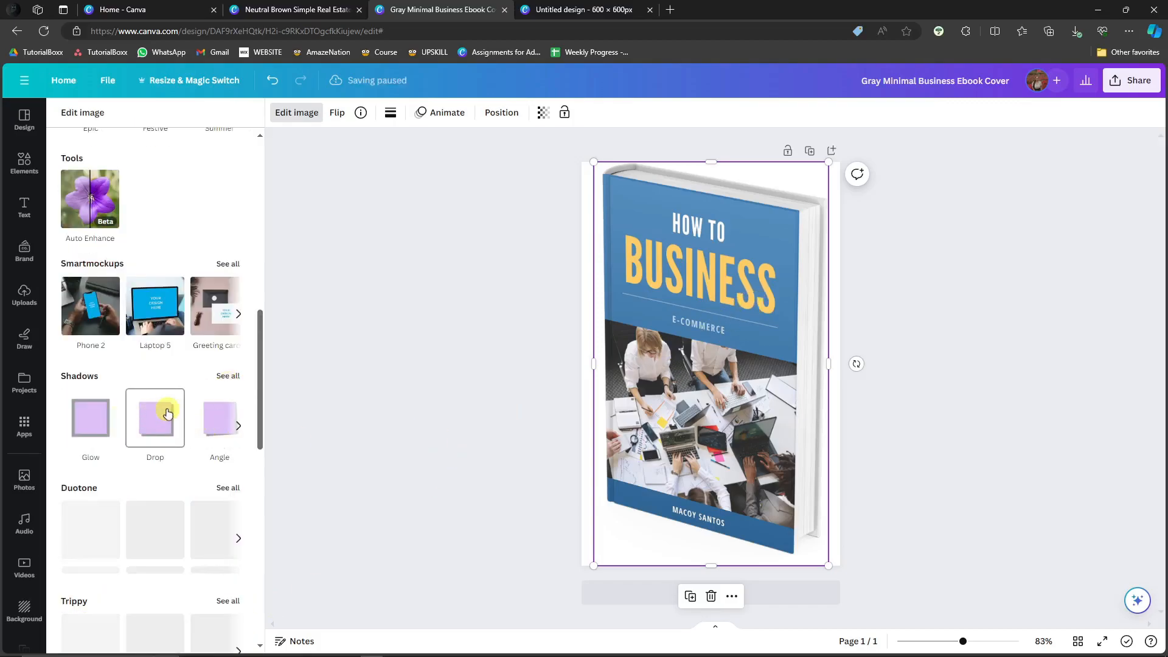
Leave the image effects and nudge the book mockup slightly down and to the left on the page.
{"action": "scroll", "coordinate": [158, 466], "scroll_direction": "down", "scroll_amount": 2}
{"action": "scroll", "coordinate": [155, 473], "scroll_direction": "up", "scroll_amount": 8}
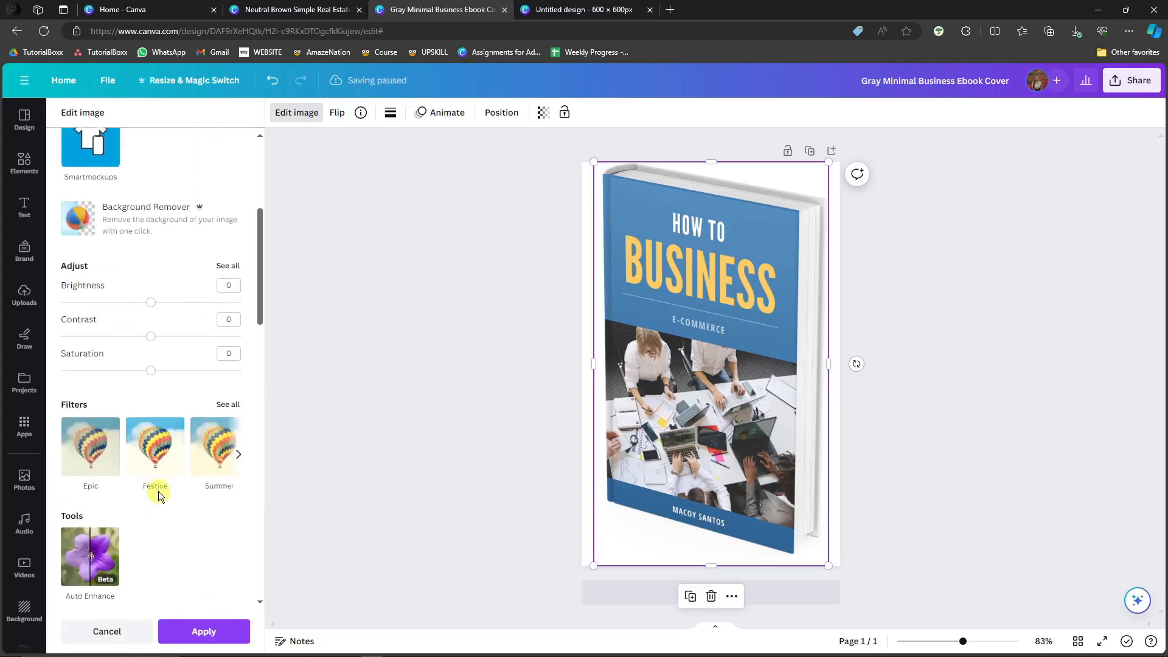
{"action": "scroll", "coordinate": [140, 480], "scroll_direction": "up", "scroll_amount": 5}
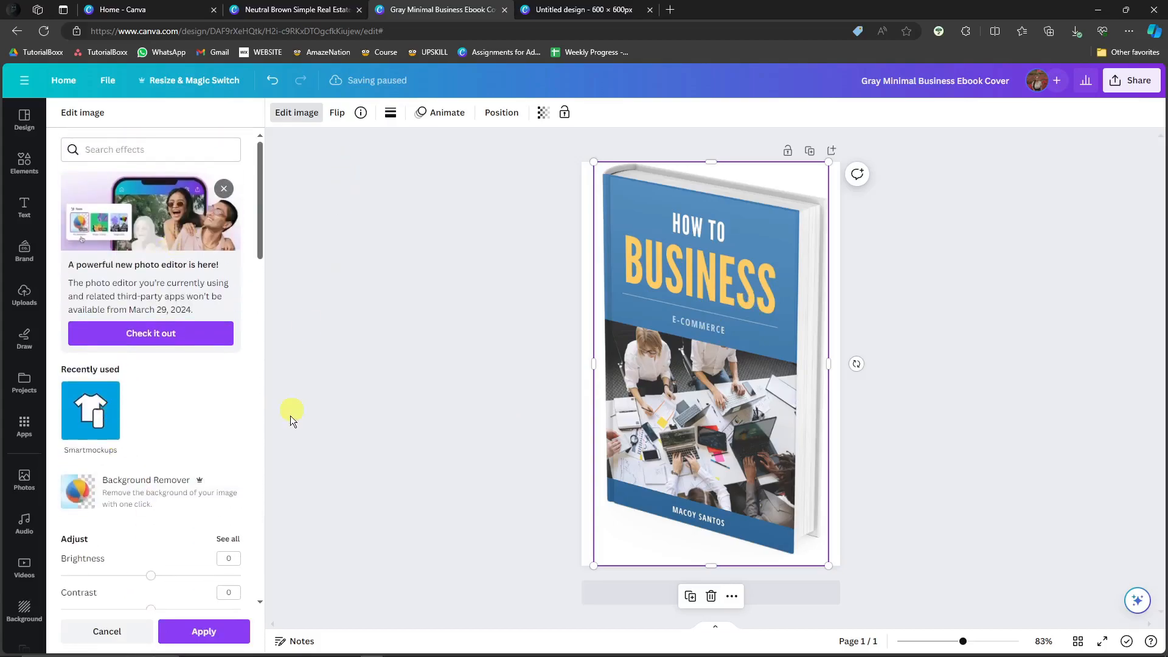
{"action": "left_click", "coordinate": [467, 473]}
{"action": "left_click_drag", "start_coordinate": [759, 342], "coordinate": [753, 349]}
{"action": "left_click", "coordinate": [846, 316]}
Try light blue and yellow page backgrounds behind the book mockup, and return the background to white.
{"action": "left_click", "coordinate": [586, 170]}
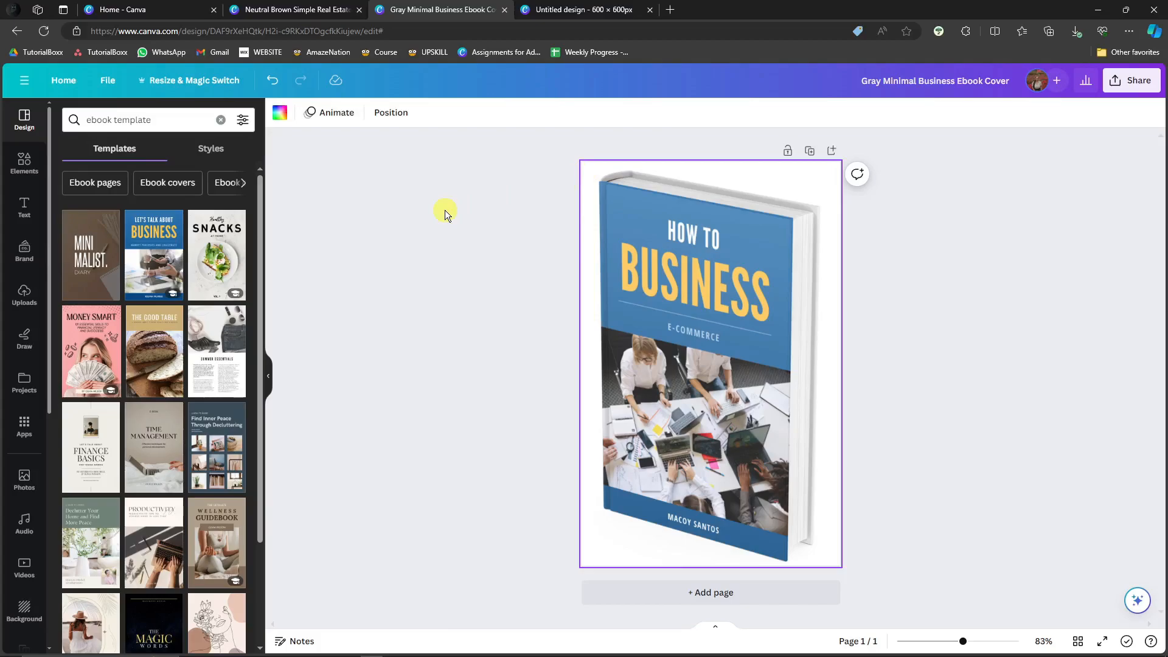
{"action": "left_click", "coordinate": [280, 112]}
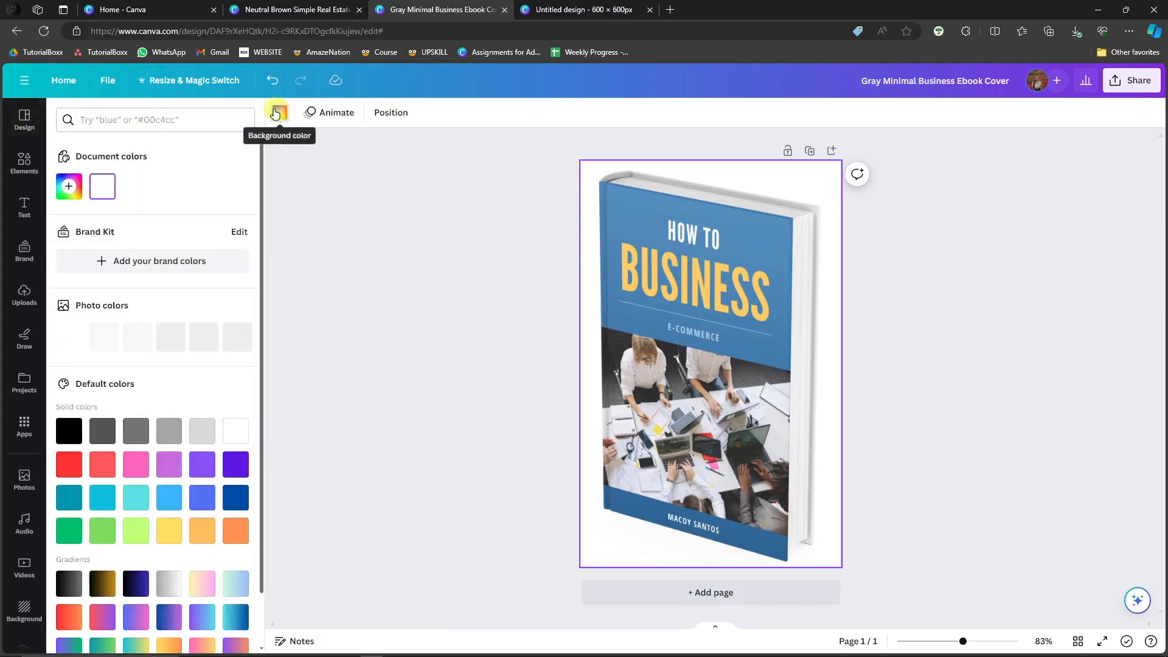
{"action": "left_click", "coordinate": [166, 500]}
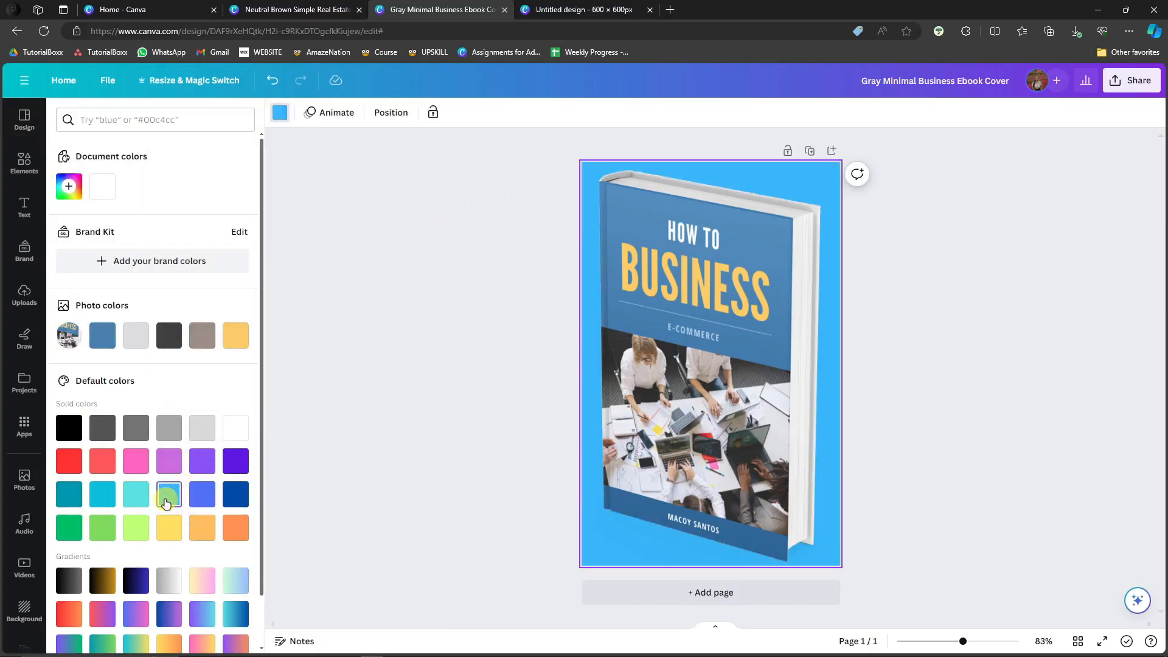
{"action": "left_click", "coordinate": [235, 335]}
{"action": "left_click", "coordinate": [236, 428]}
{"action": "left_click", "coordinate": [361, 362]}
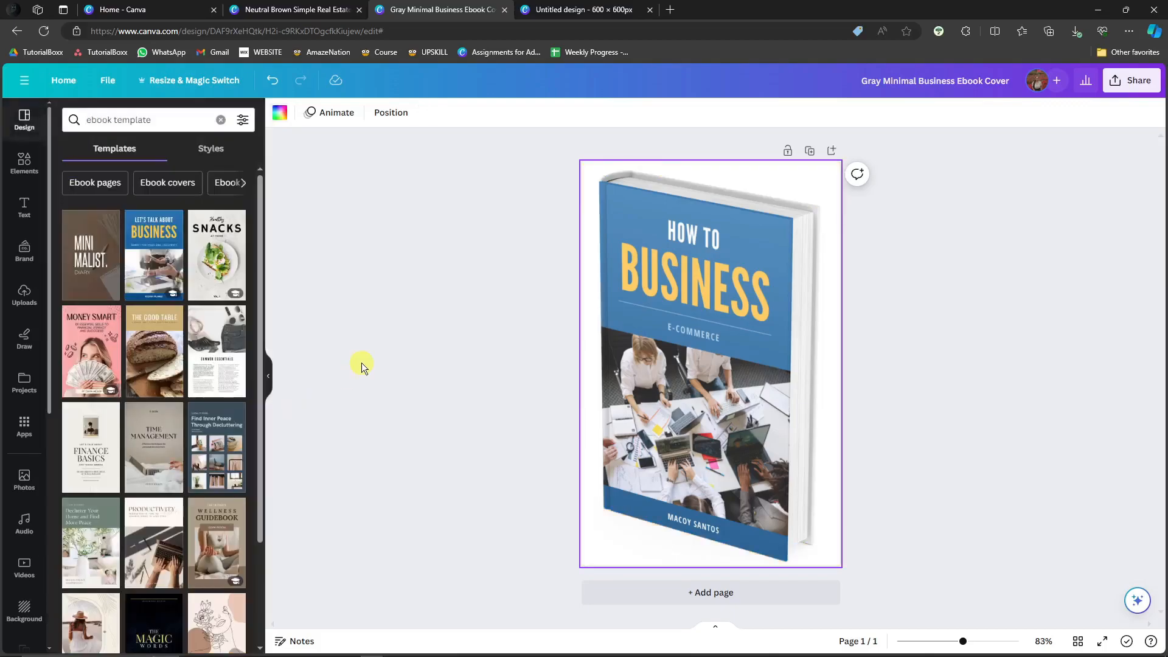
{"action": "left_click", "coordinate": [362, 363]}
Download the book mockup design as a PNG and close the download notices.
{"action": "left_click", "coordinate": [1127, 83]}
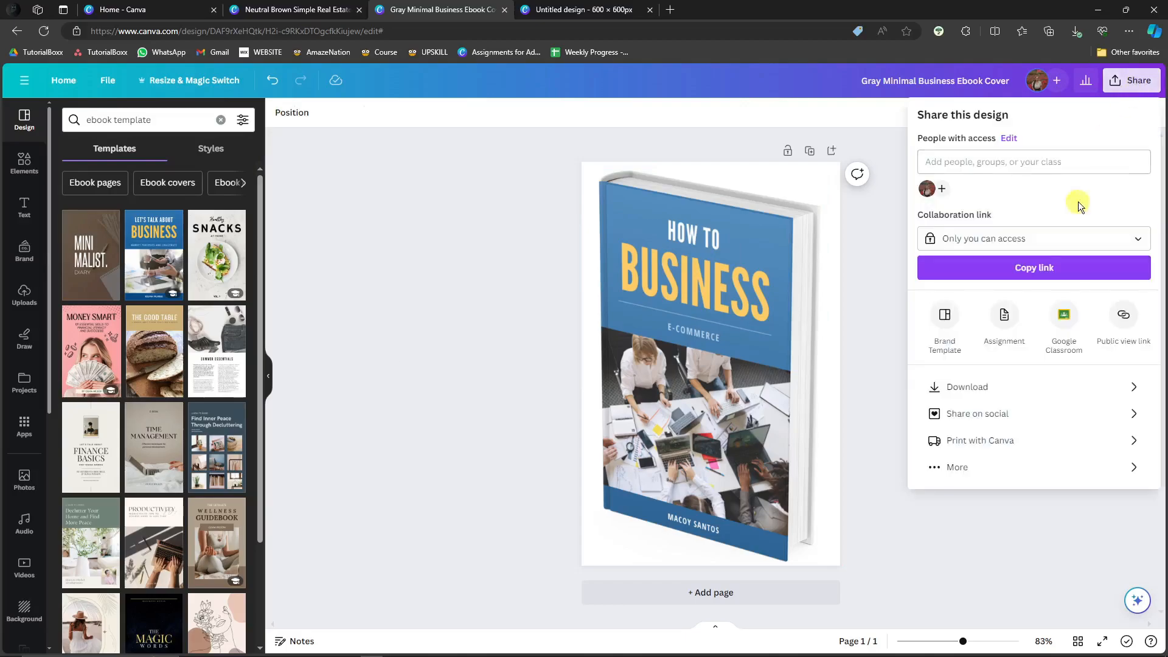
{"action": "left_click", "coordinate": [976, 386]}
{"action": "left_click", "coordinate": [1032, 309]}
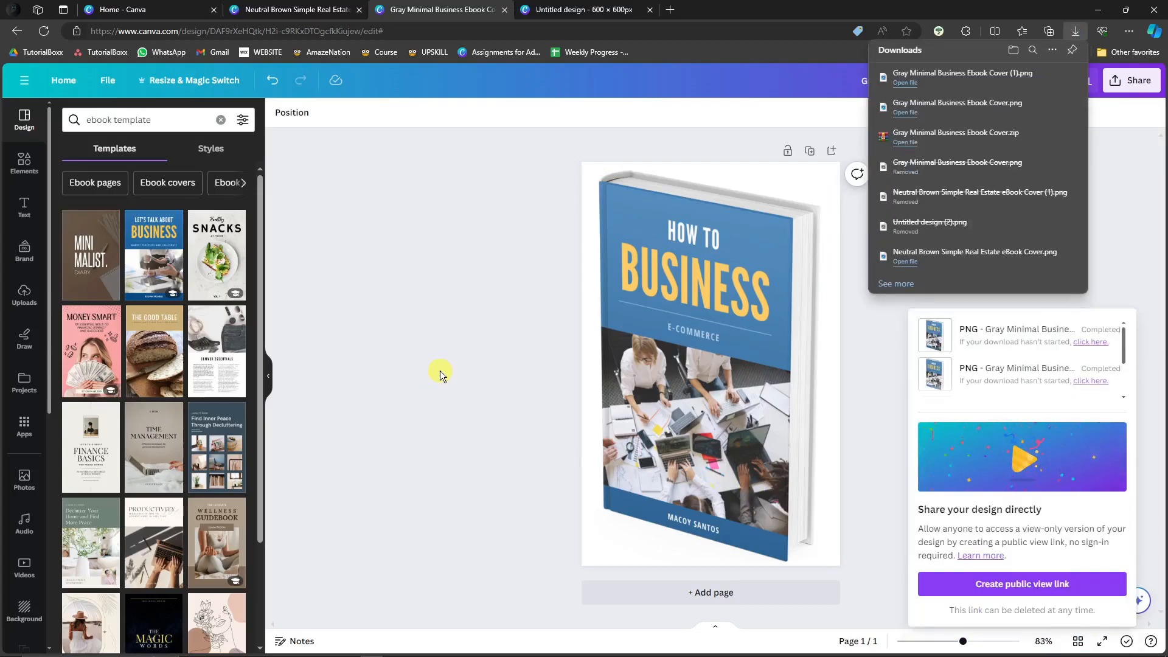
{"action": "left_click", "coordinate": [510, 217]}
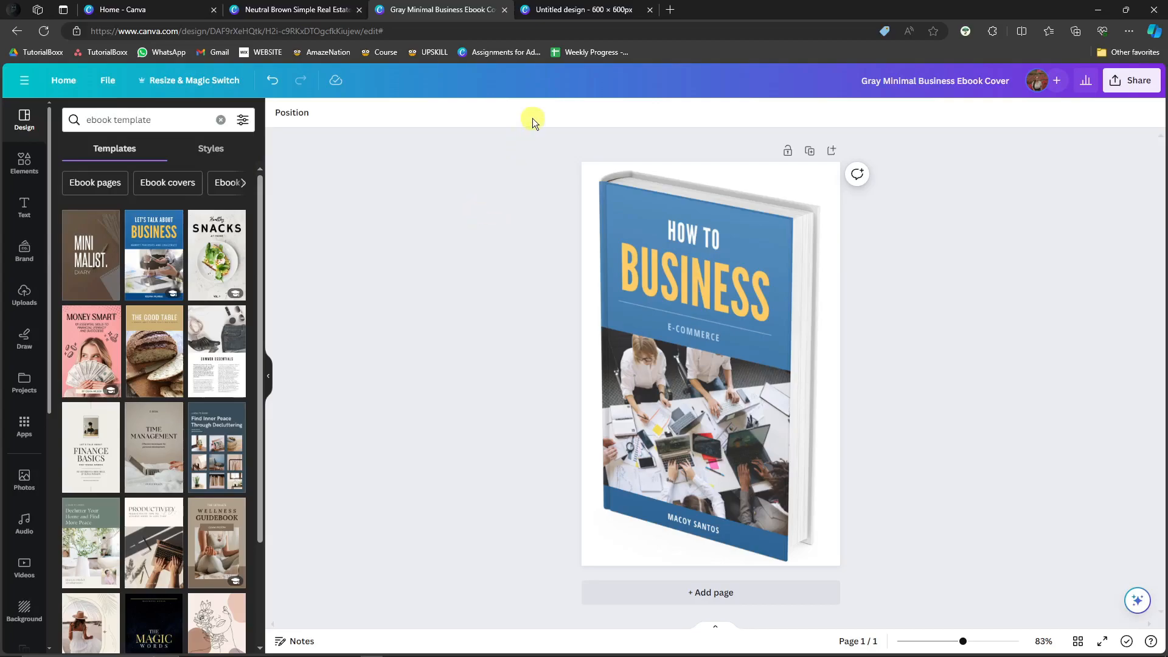
Create a new custom-size design of 600 × 600 px from the Canva home page.
{"action": "left_click", "coordinate": [152, 10]}
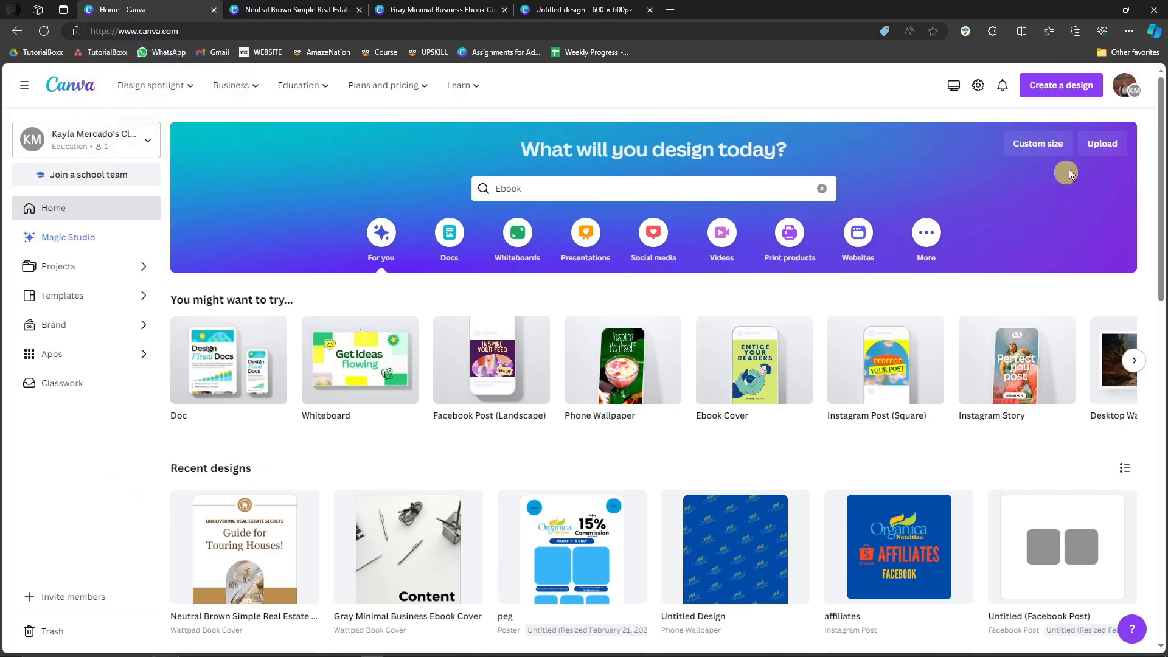
{"action": "left_click", "coordinate": [1057, 86]}
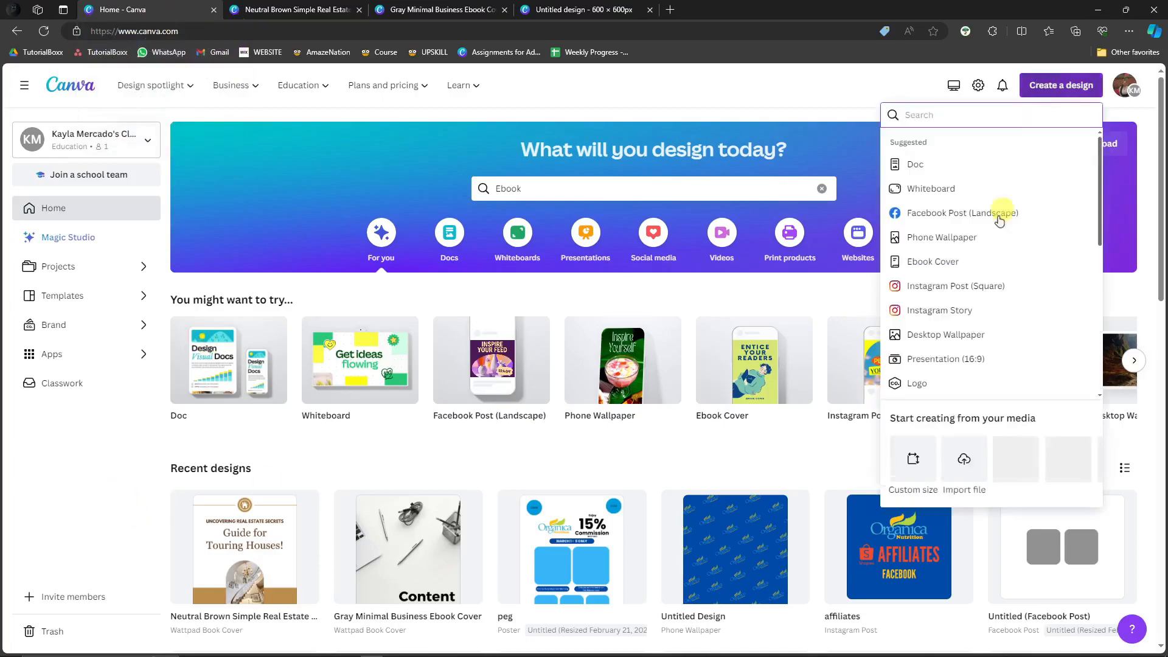
{"action": "left_click", "coordinate": [913, 458]}
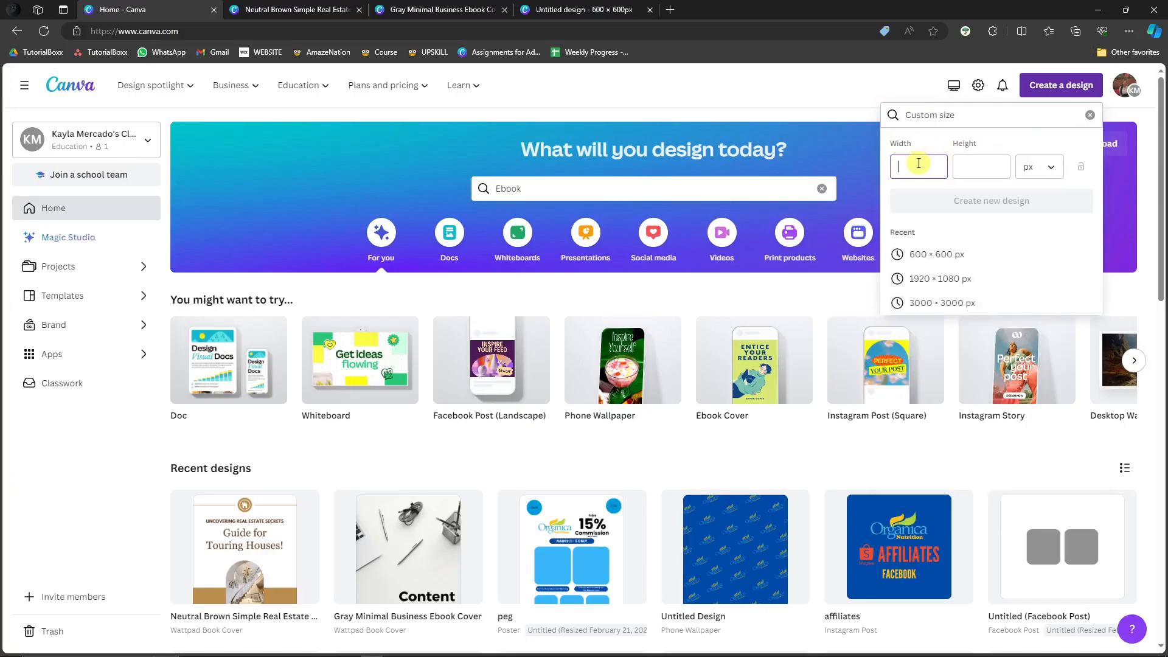
{"action": "key", "text": "Tab"}
{"action": "type", "text": "600"}
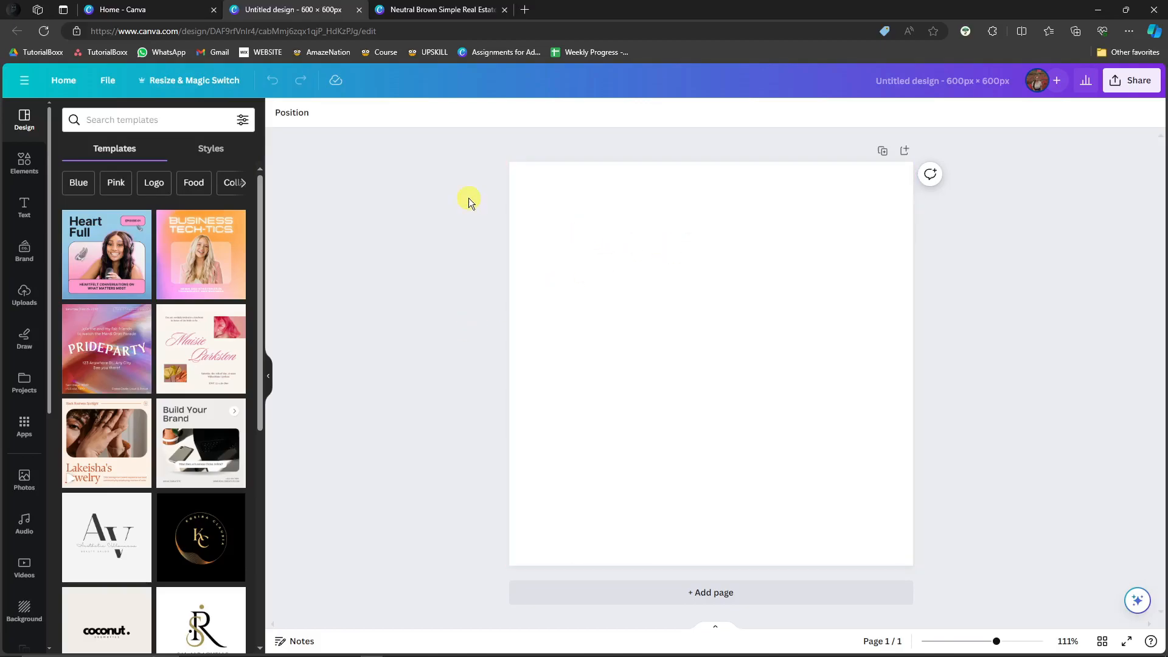
Set the blank 600 × 600 px page's background to solid light blue.
{"action": "left_click", "coordinate": [579, 206]}
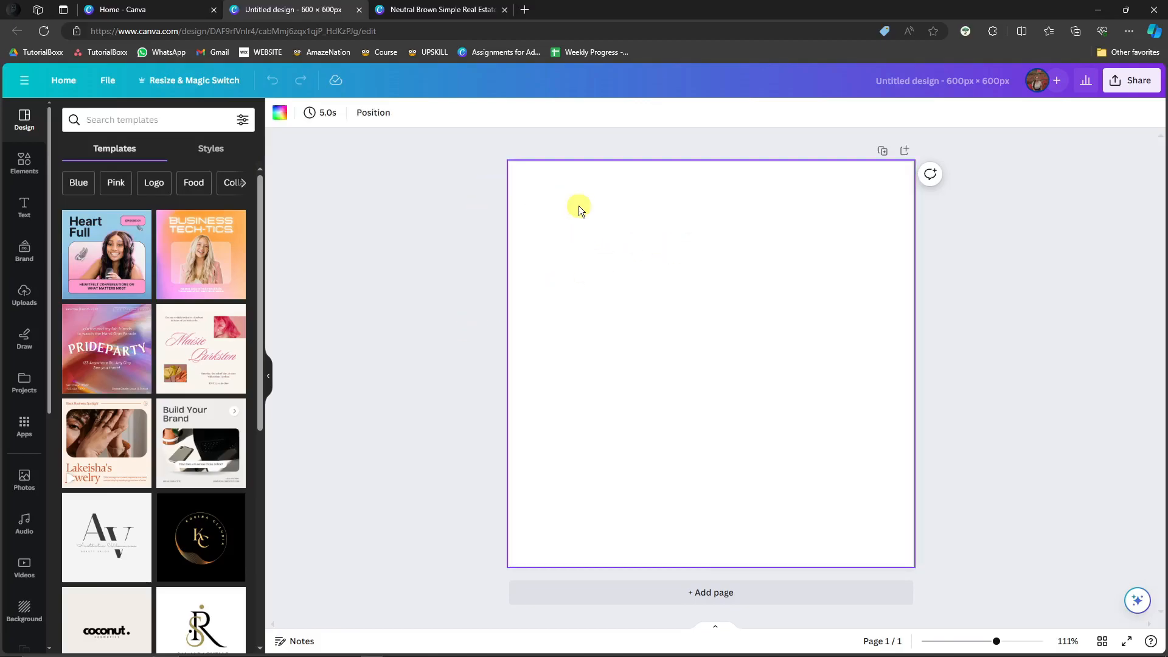
{"action": "left_click", "coordinate": [280, 113]}
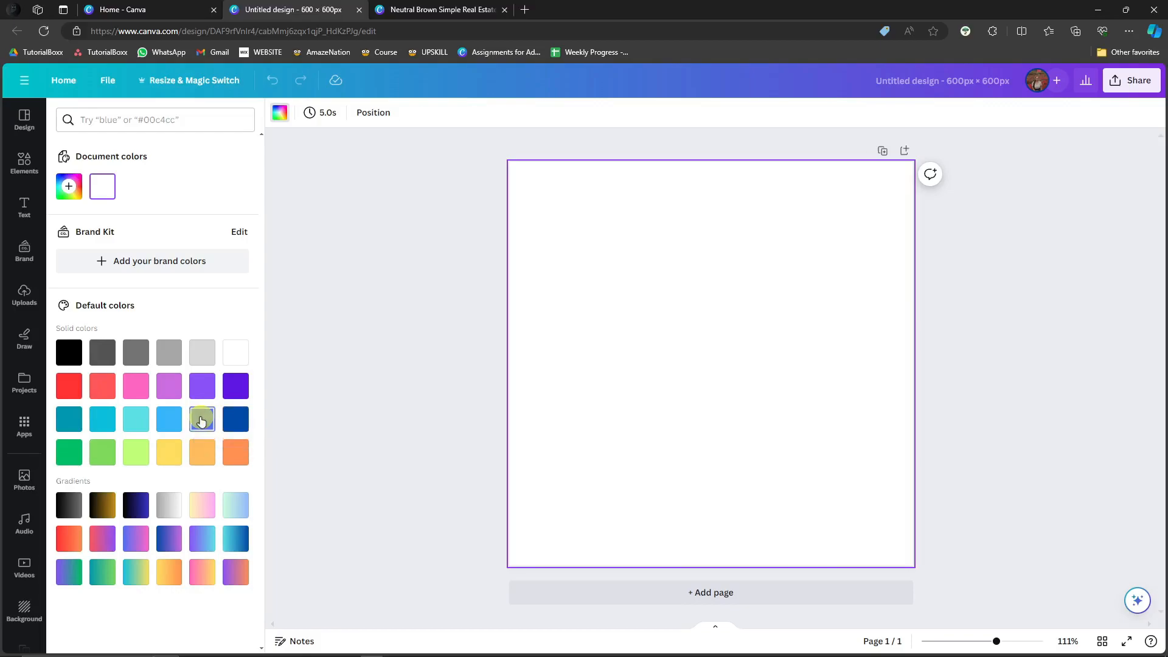
{"action": "left_click", "coordinate": [201, 419]}
{"action": "left_click", "coordinate": [164, 420]}
{"action": "left_click", "coordinate": [453, 292]}
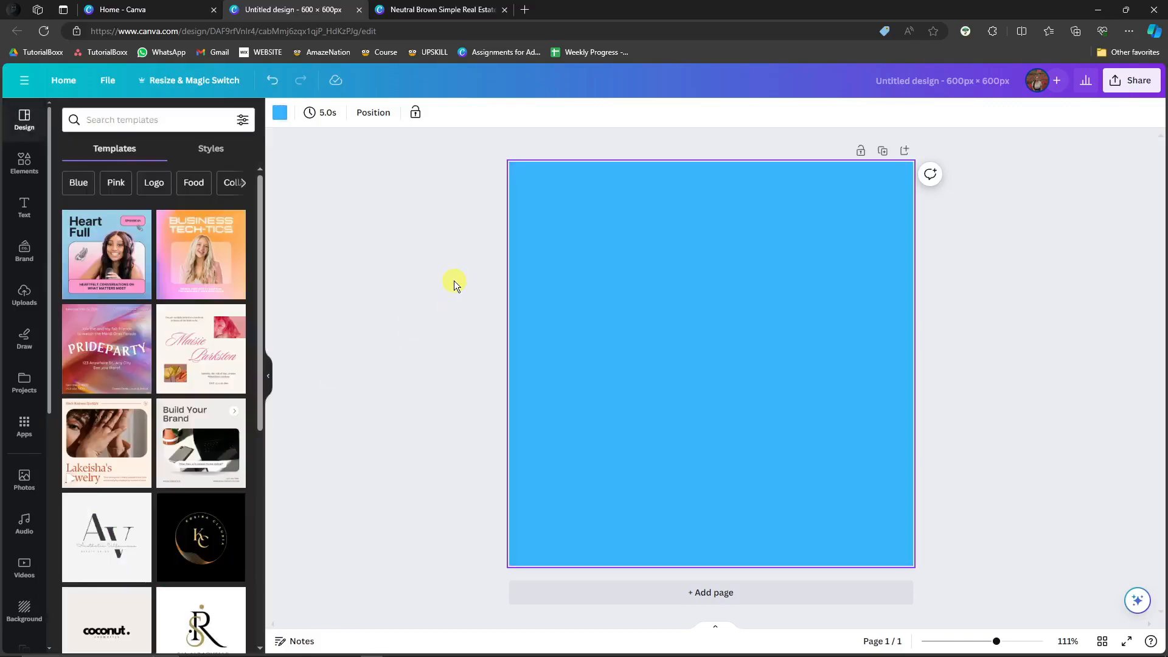
Copy the HOW TO BUSINESS title, divider line and E-COMMERCE subtitle from the ebook cover and paste them centered on the light blue page.
{"action": "left_click", "coordinate": [431, 7]}
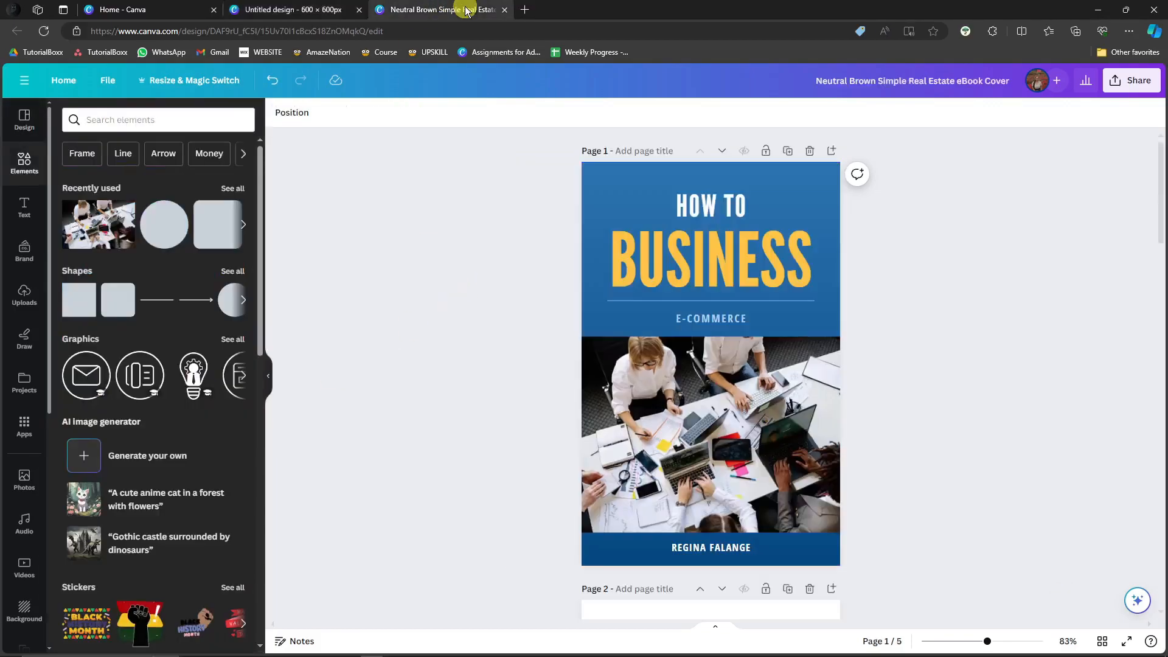
{"action": "left_click_drag", "start_coordinate": [594, 178], "coordinate": [830, 325]}
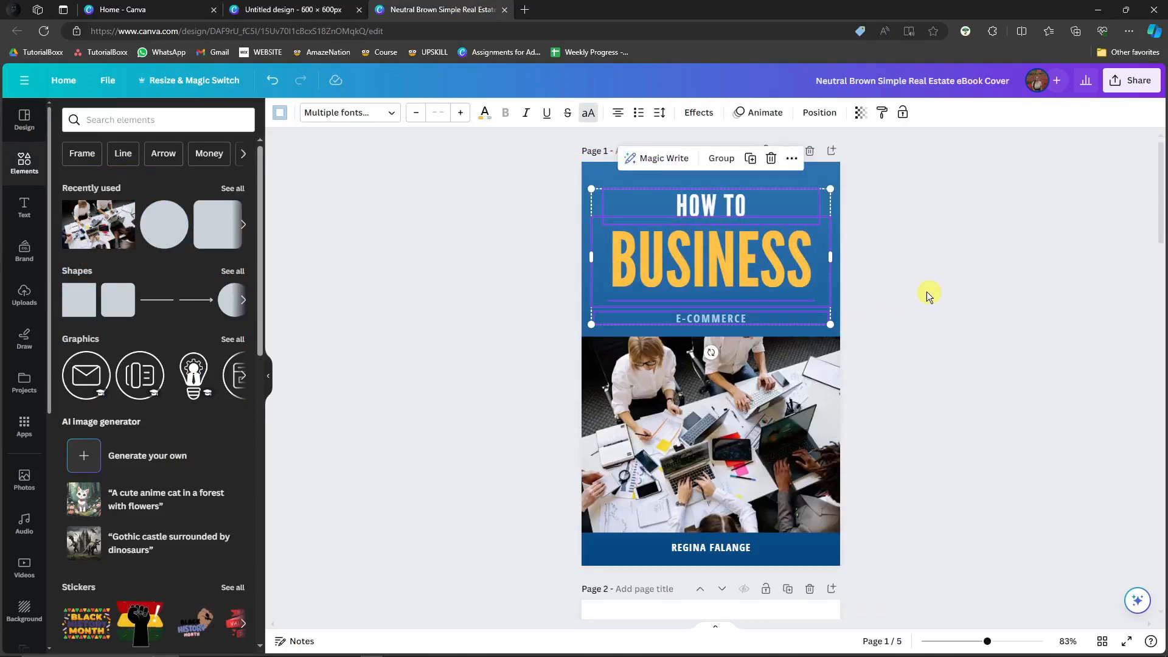
{"action": "right_click", "coordinate": [725, 247]}
{"action": "left_click", "coordinate": [757, 262]}
{"action": "left_click", "coordinate": [324, 7]}
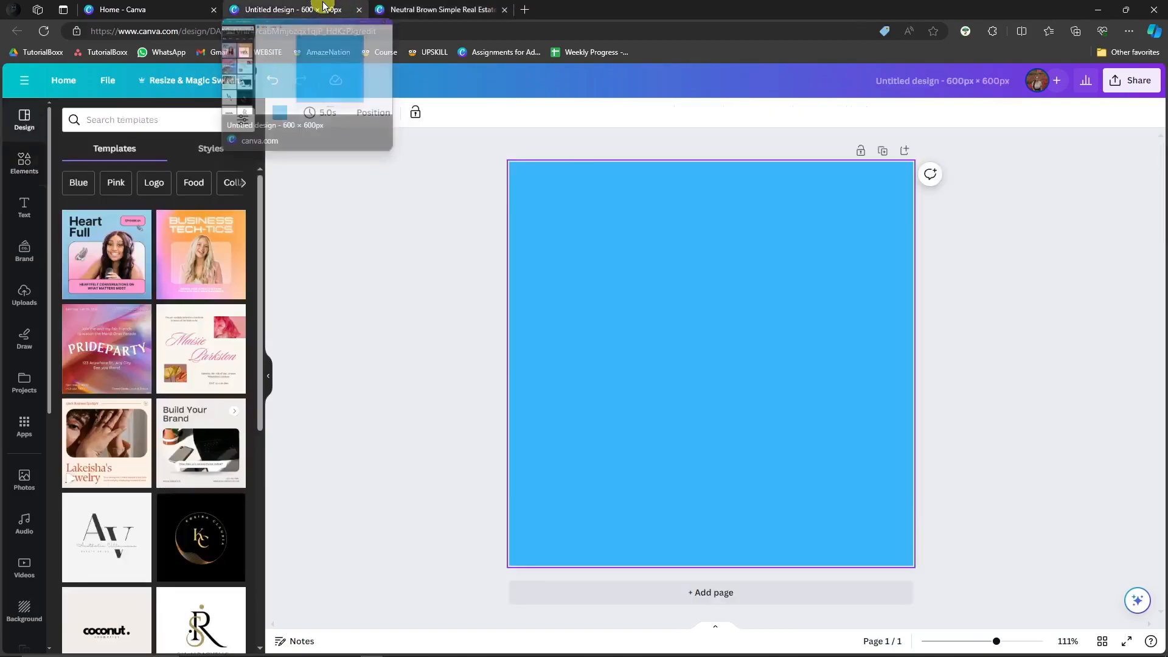
{"action": "key", "text": "ctrl+v"}
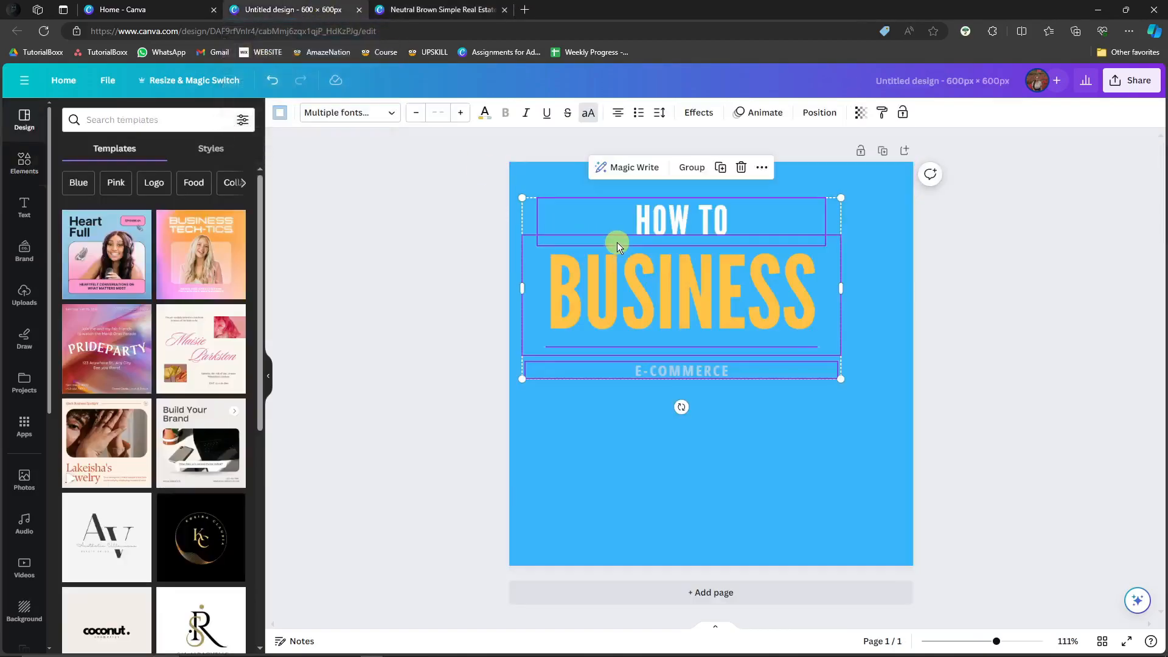
{"action": "left_click_drag", "start_coordinate": [758, 306], "coordinate": [773, 370]}
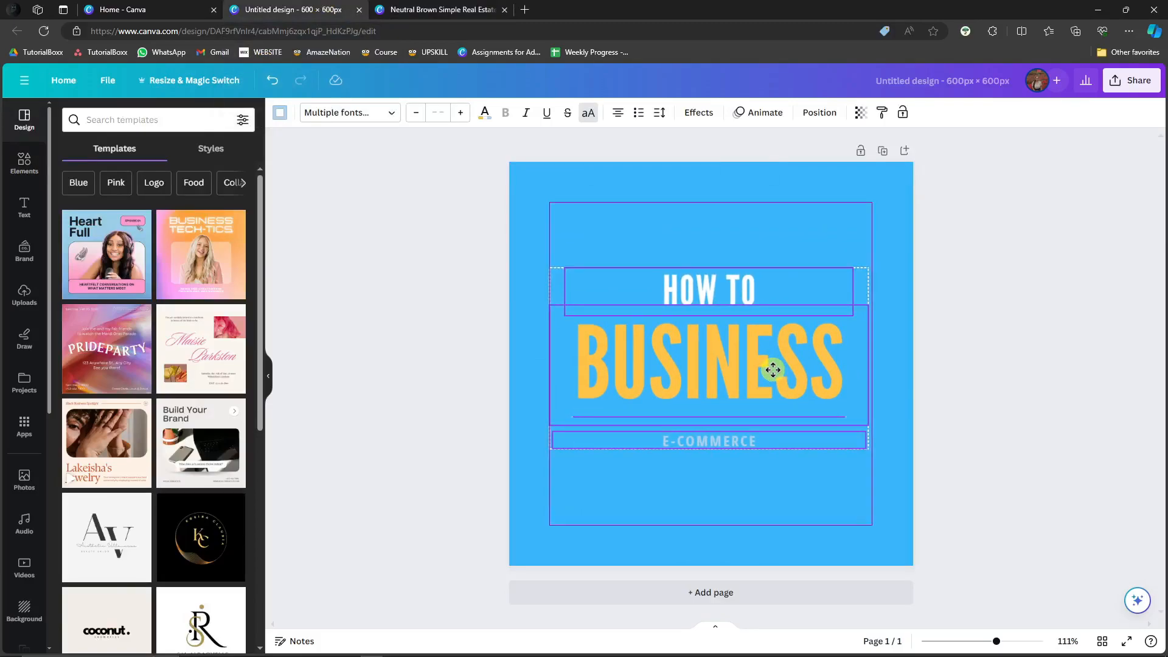
Change the 600 × 600 px page's background to the darker violet-blue solid color.
{"action": "left_click", "coordinate": [992, 353]}
{"action": "left_click", "coordinate": [280, 113]}
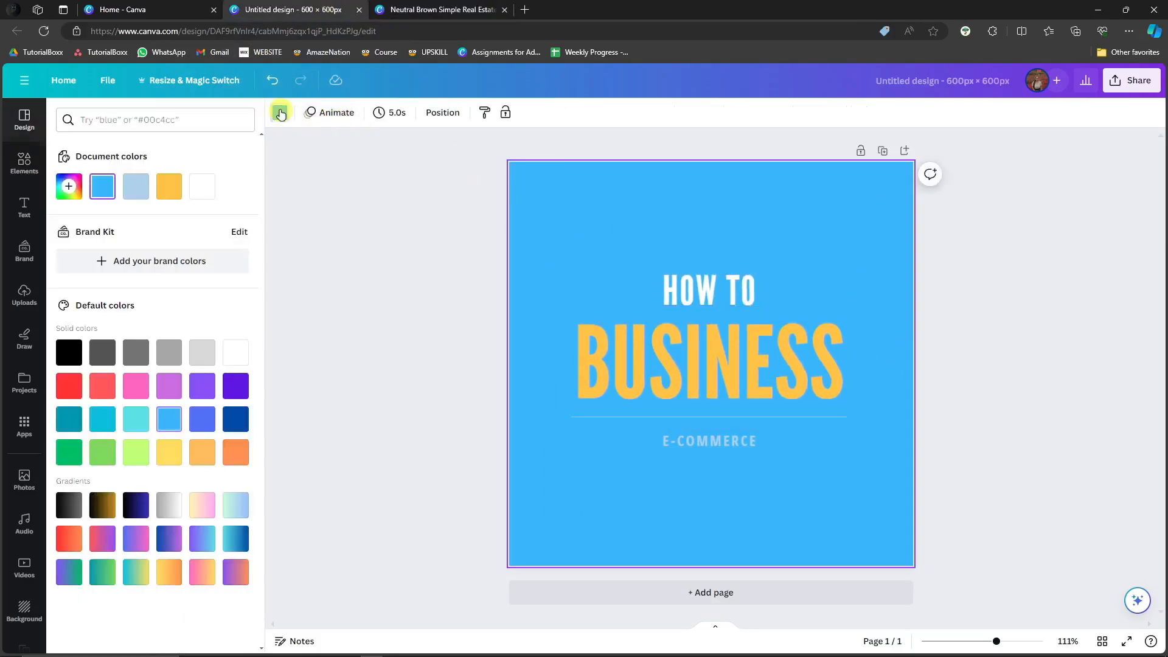
{"action": "left_click", "coordinate": [207, 420]}
{"action": "left_click", "coordinate": [427, 327]}
{"action": "left_click", "coordinate": [977, 299]}
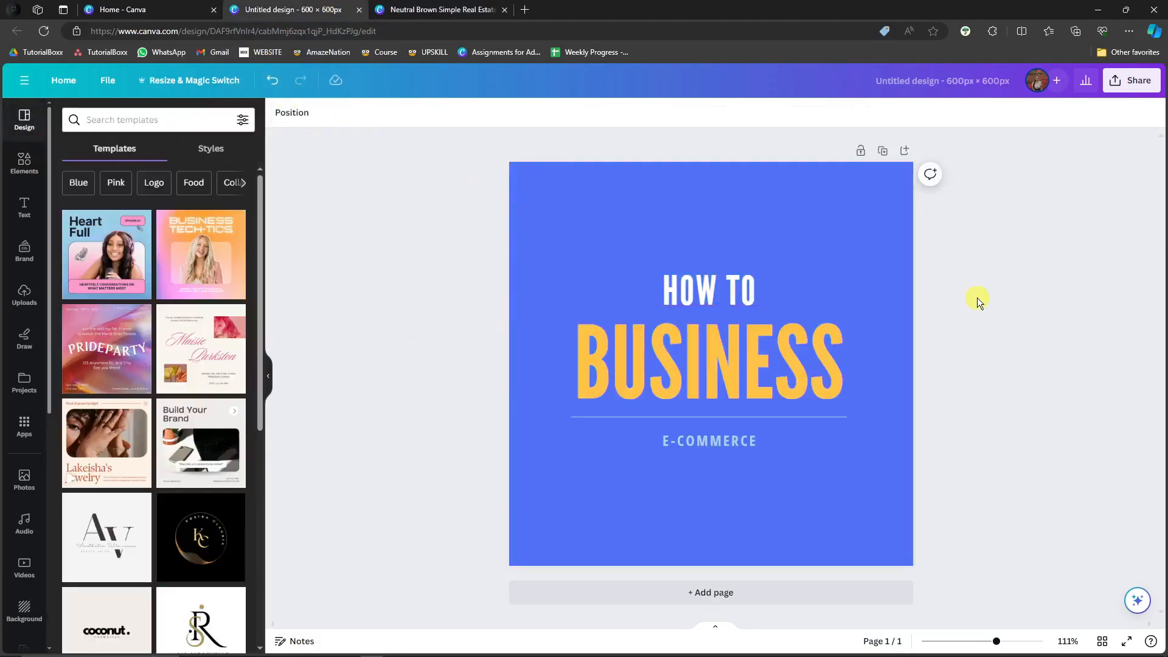
Download the 600 × 600 px thumbnail design as a PNG at size 1.
{"action": "left_click", "coordinate": [1141, 90]}
{"action": "left_click", "coordinate": [967, 392]}
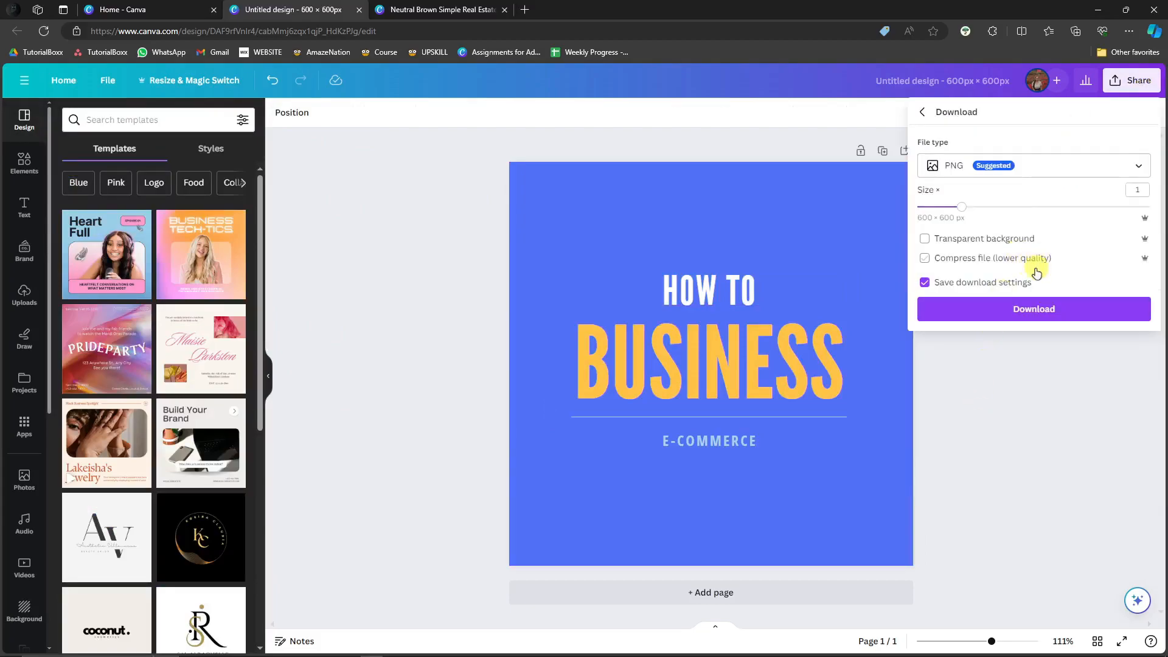
{"action": "left_click", "coordinate": [1038, 310]}
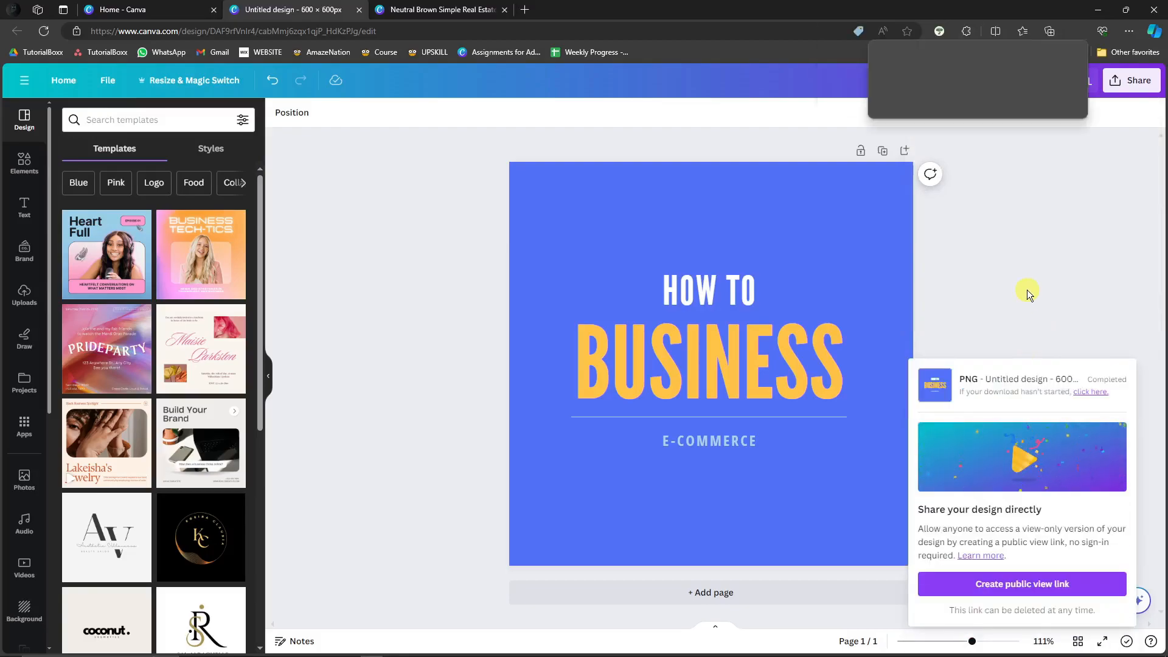
{"action": "left_click", "coordinate": [457, 294]}
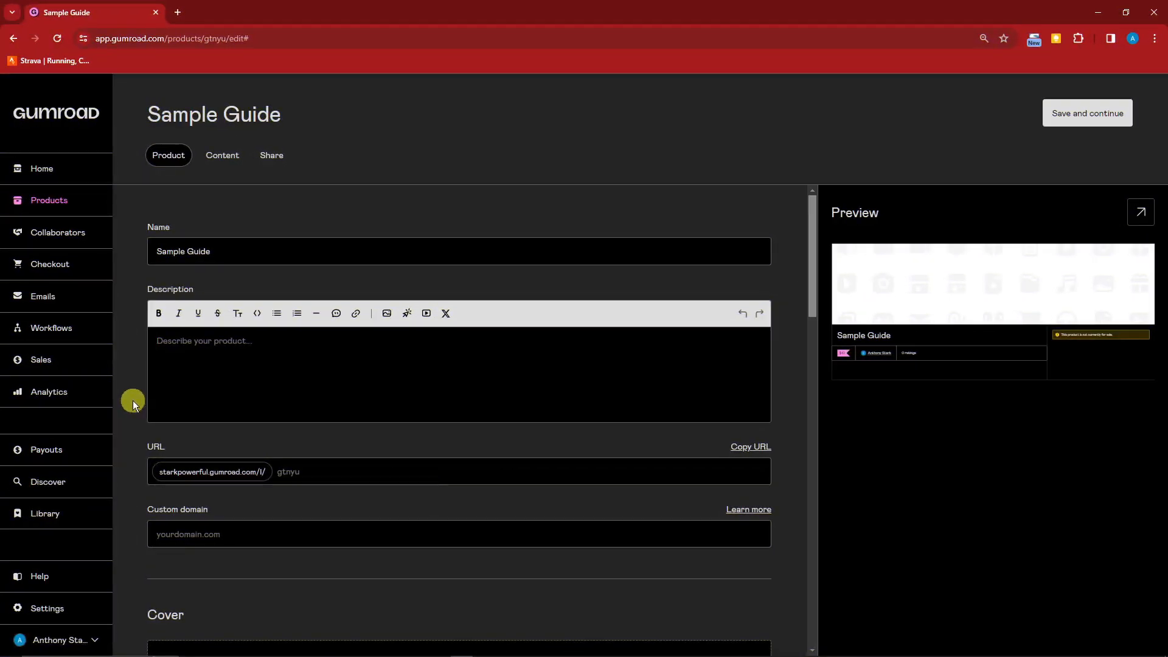
Switch to the Sample Guide product on Gumroad and rename it HOW TO BUSINESS.
{"action": "left_click", "coordinate": [222, 356]}
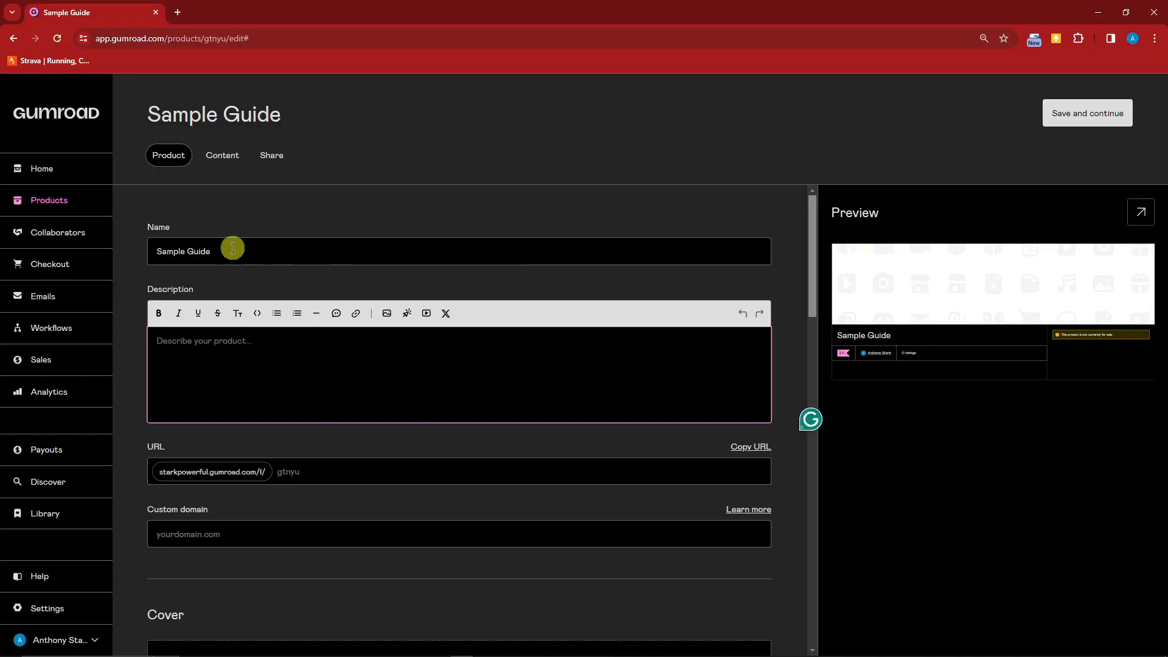
{"action": "triple_click", "coordinate": [232, 248]}
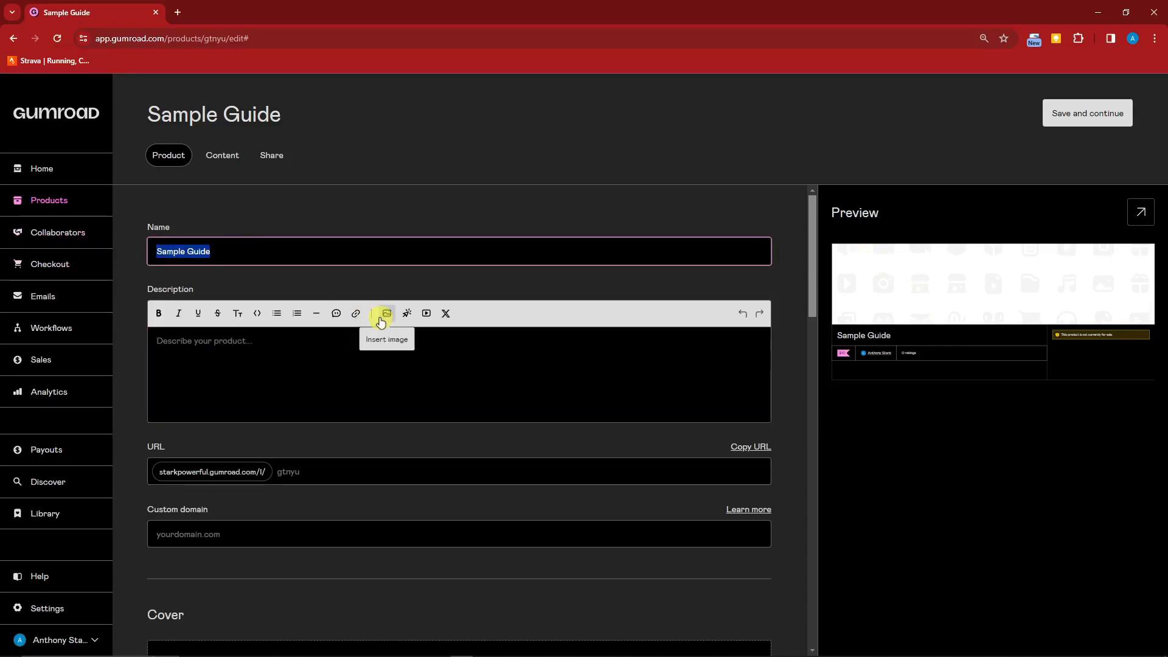
{"action": "type", "text": "HOW TO BU"}
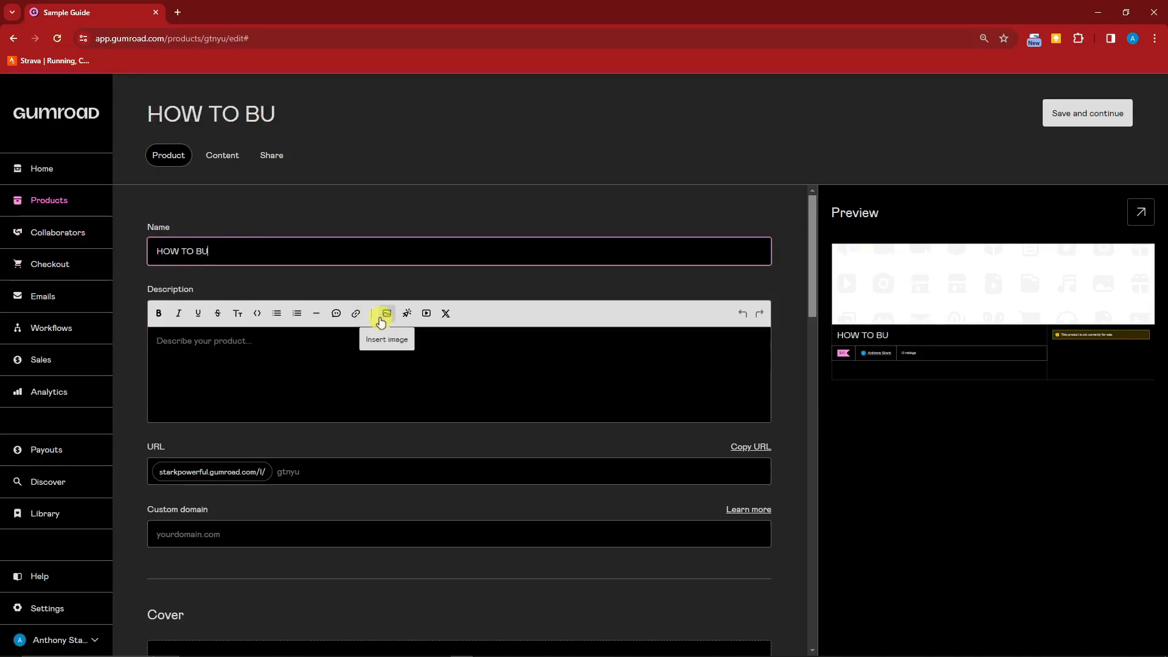
{"action": "type", "text": "SINESS"}
Enter LEARN THE A-Z OF E-COMMERCE as the product description.
{"action": "left_click", "coordinate": [339, 366]}
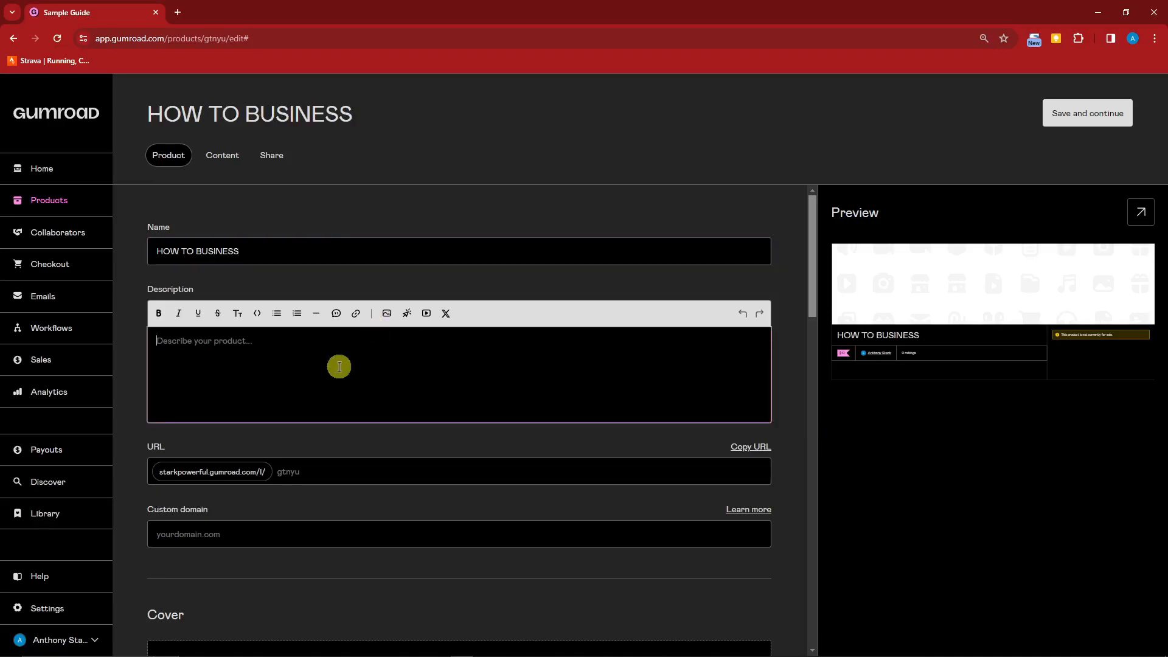
{"action": "type", "text": "LEAR"}
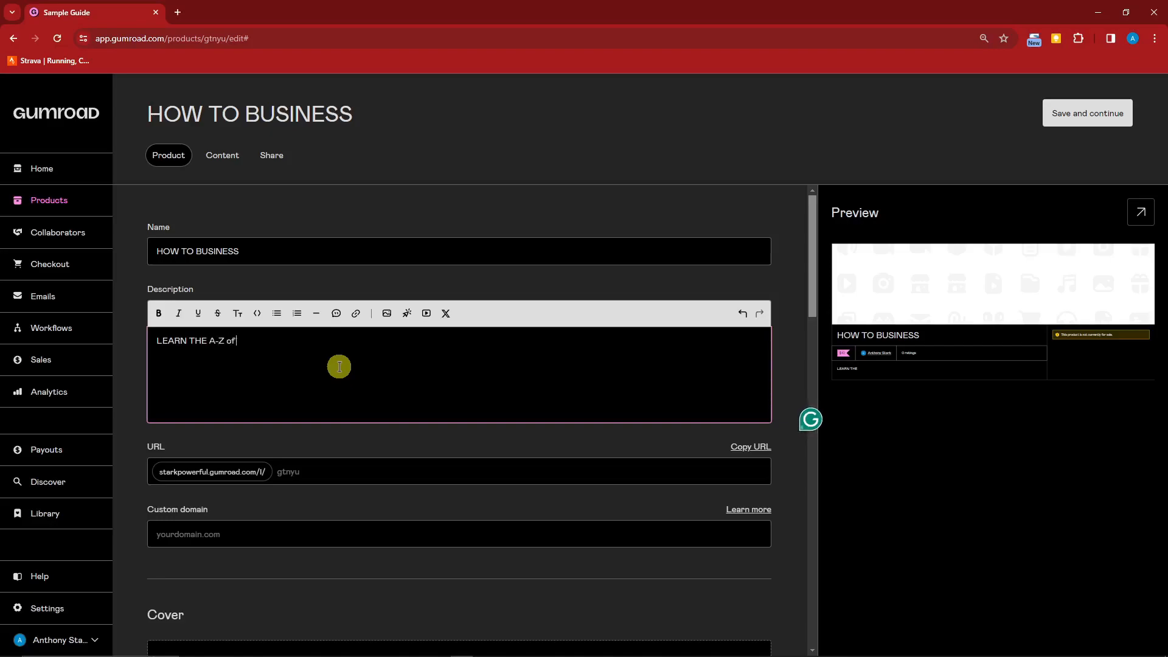
{"action": "type", "text": "N THE A-Z OF E-COMMERECE"}
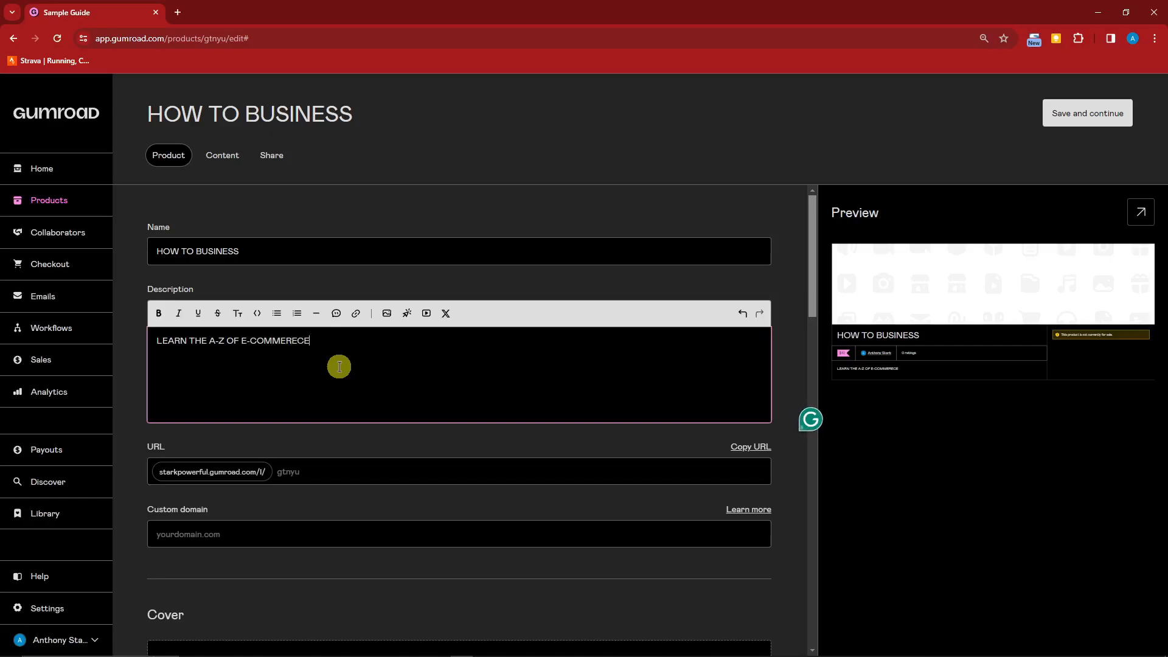
{"action": "key", "text": "BackSpace"}
{"action": "key", "text": "BackSpace"}
{"action": "key", "text": "BackSpace"}
{"action": "type", "text": "CE"}
Make the whole product description line bold.
{"action": "key", "text": "ctrl+a"}
{"action": "left_click", "coordinate": [159, 314]}
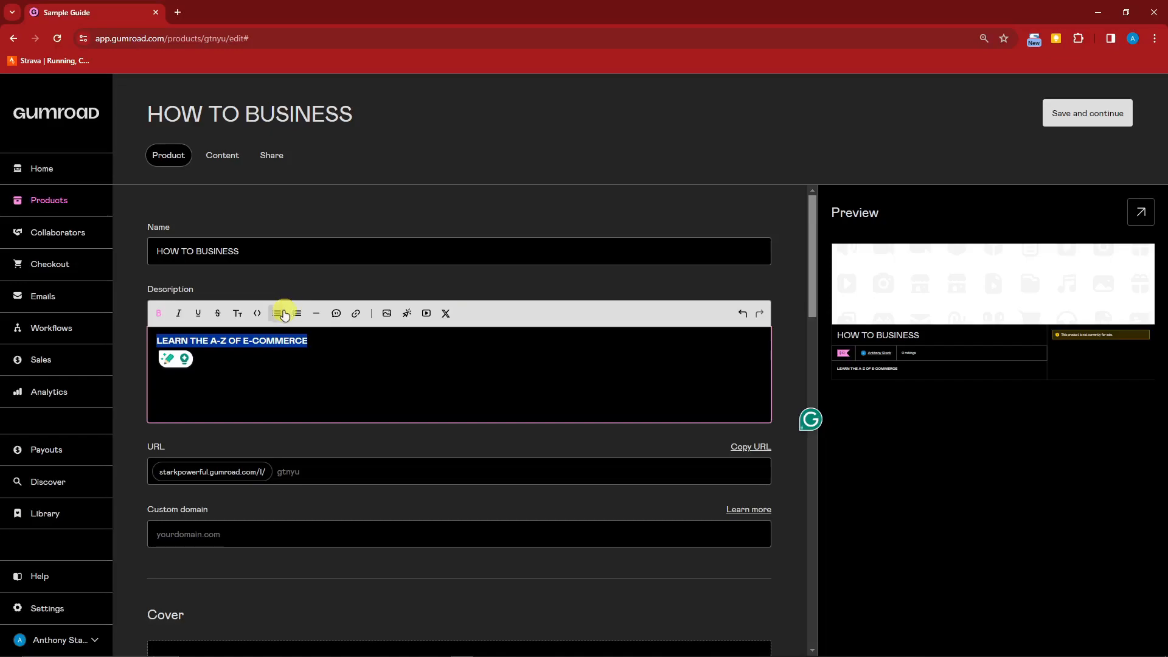
{"action": "left_click", "coordinate": [351, 279]}
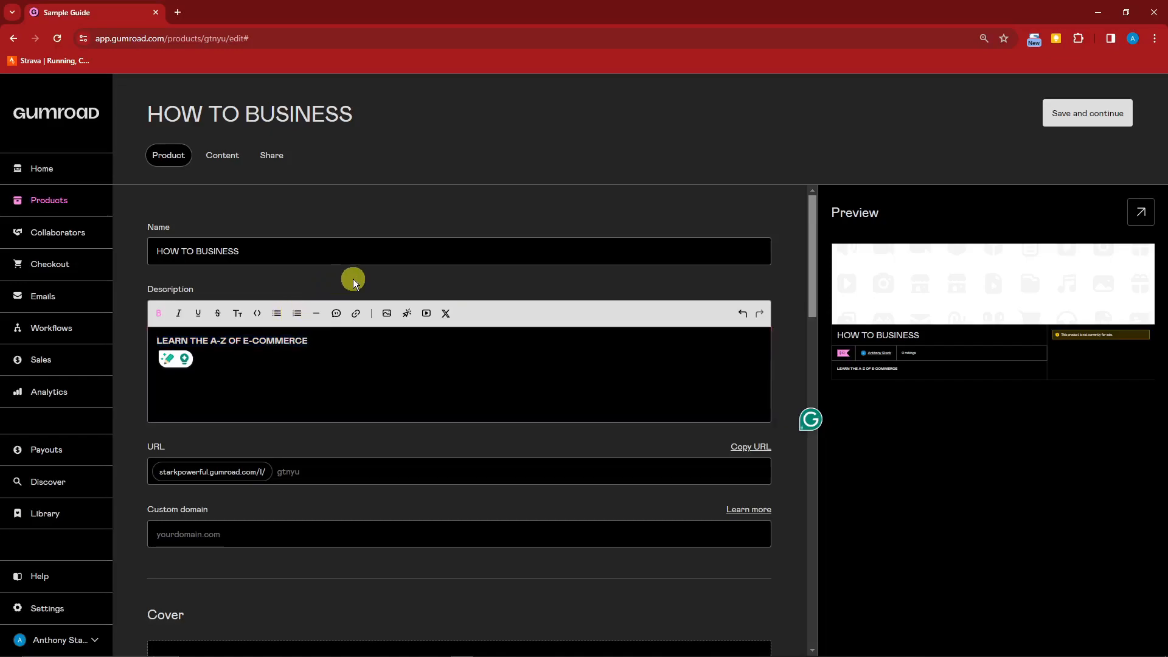
{"action": "left_click_drag", "start_coordinate": [351, 341], "coordinate": [135, 336]}
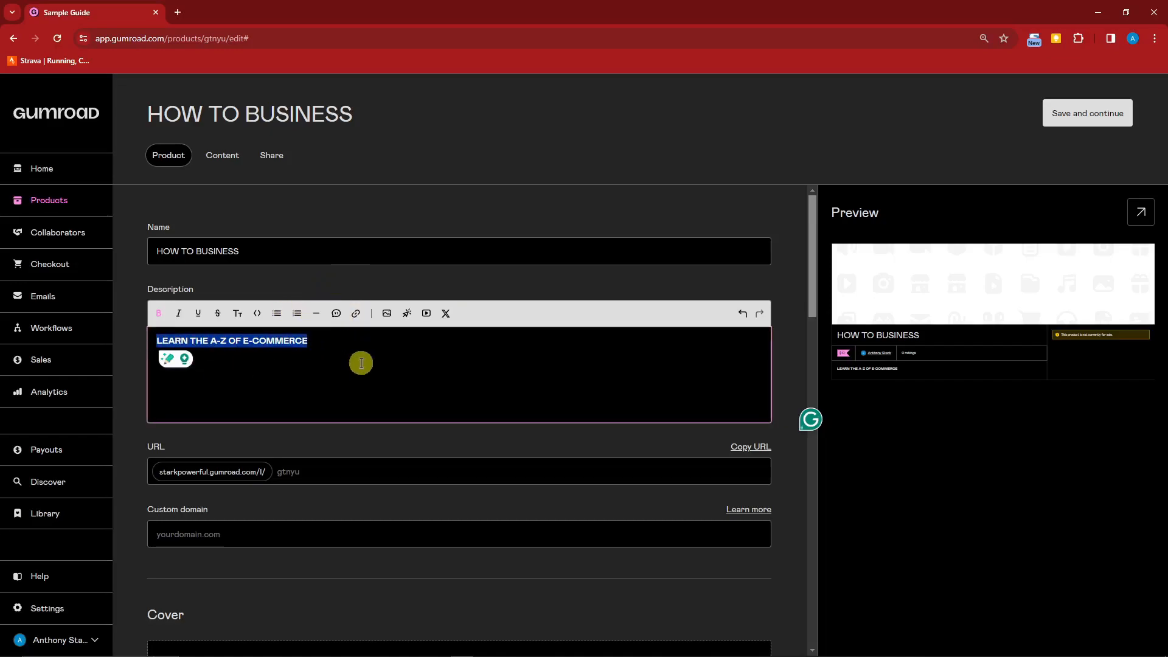
{"action": "left_click", "coordinate": [363, 362]}
Upload the Gray Minimal Business Ebook mockup image from the Downloads folder as the product cover.
{"action": "scroll", "coordinate": [372, 363], "scroll_direction": "down", "scroll_amount": 1}
{"action": "scroll", "coordinate": [373, 363], "scroll_direction": "down", "scroll_amount": 1}
{"action": "left_click", "coordinate": [328, 287]}
{"action": "left_click", "coordinate": [335, 351]}
{"action": "scroll", "coordinate": [308, 362], "scroll_direction": "down", "scroll_amount": 2}
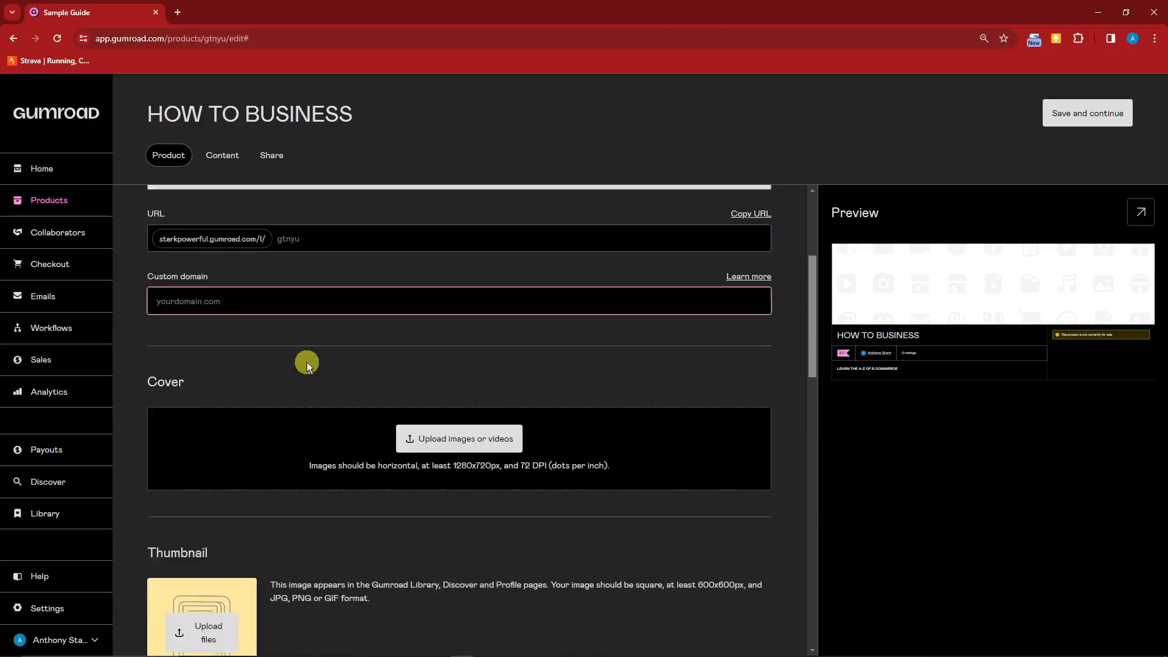
{"action": "left_click", "coordinate": [449, 364]}
{"action": "left_click", "coordinate": [295, 368]}
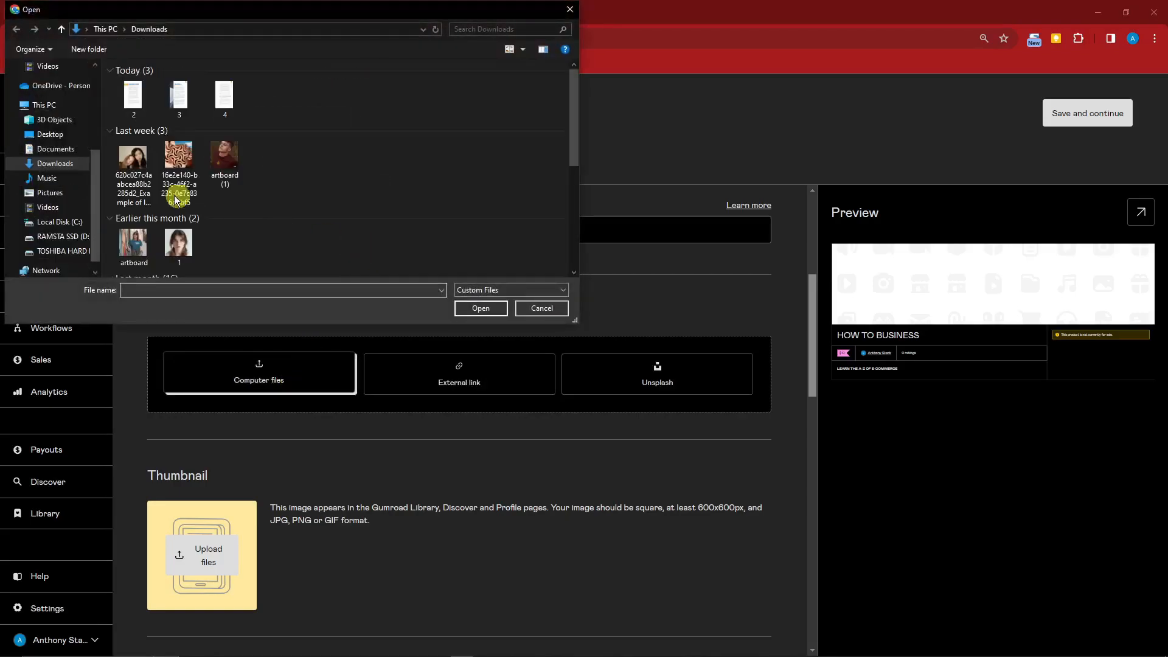
{"action": "scroll", "coordinate": [65, 109], "scroll_direction": "up", "scroll_amount": 4}
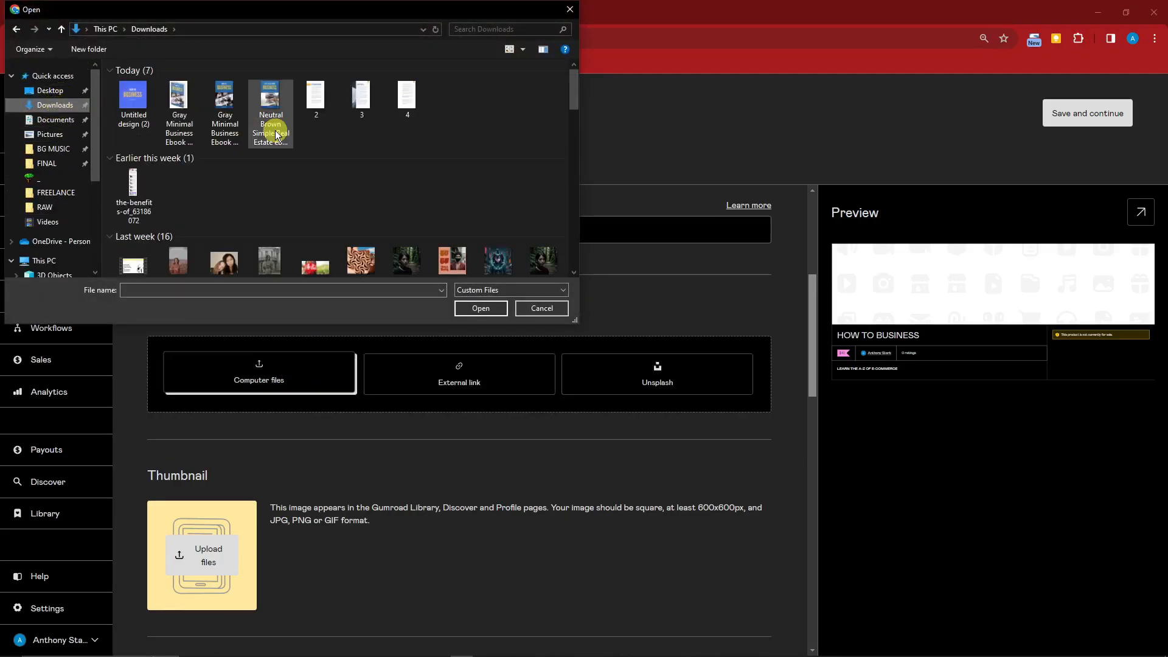
{"action": "double_click", "coordinate": [180, 102]}
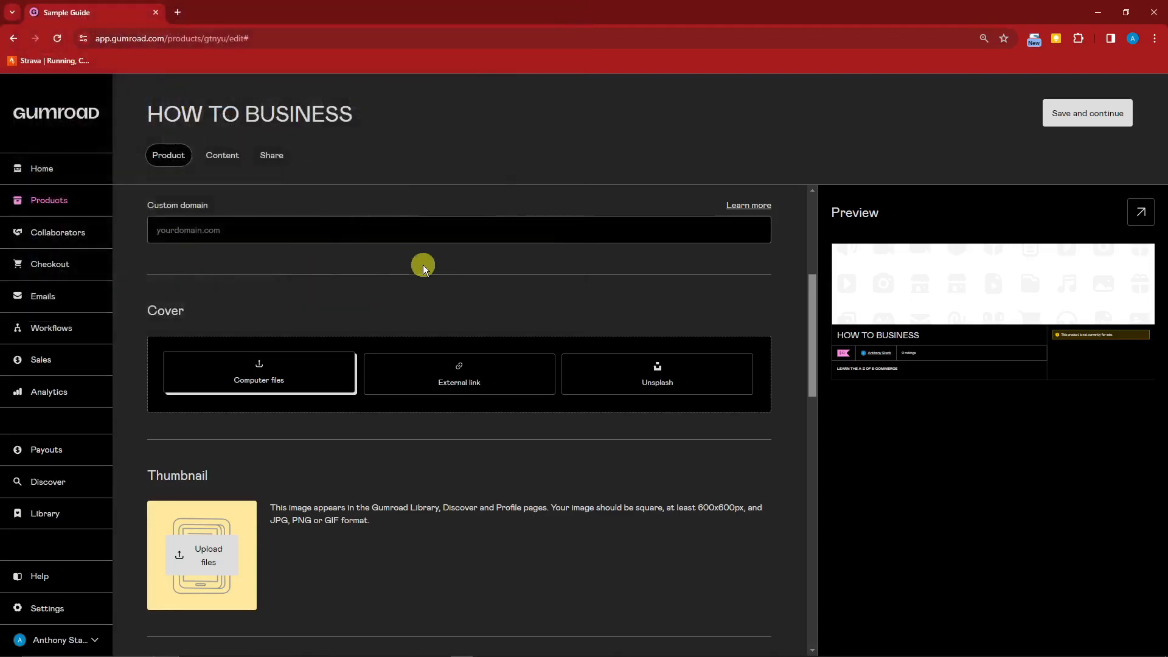
Upload the blue Untitled design (2) image from the computer as the product thumbnail and check it alongside the cover preview.
{"action": "scroll", "coordinate": [350, 365], "scroll_direction": "down", "scroll_amount": 4}
{"action": "left_click", "coordinate": [210, 313]}
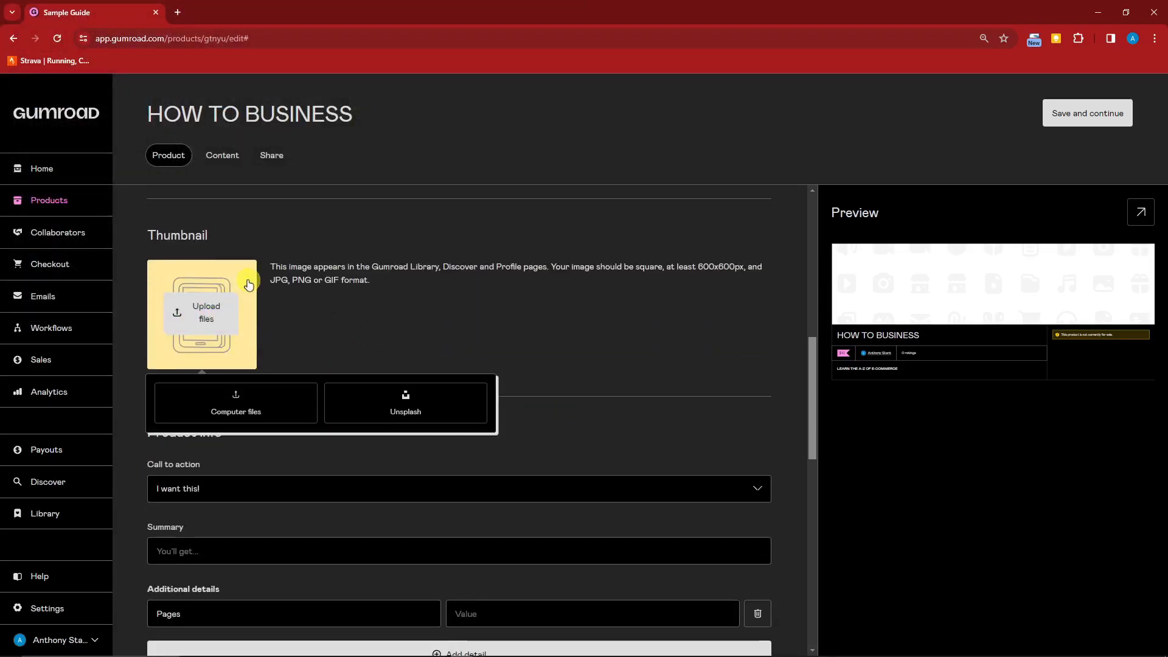
{"action": "left_click", "coordinate": [235, 392]}
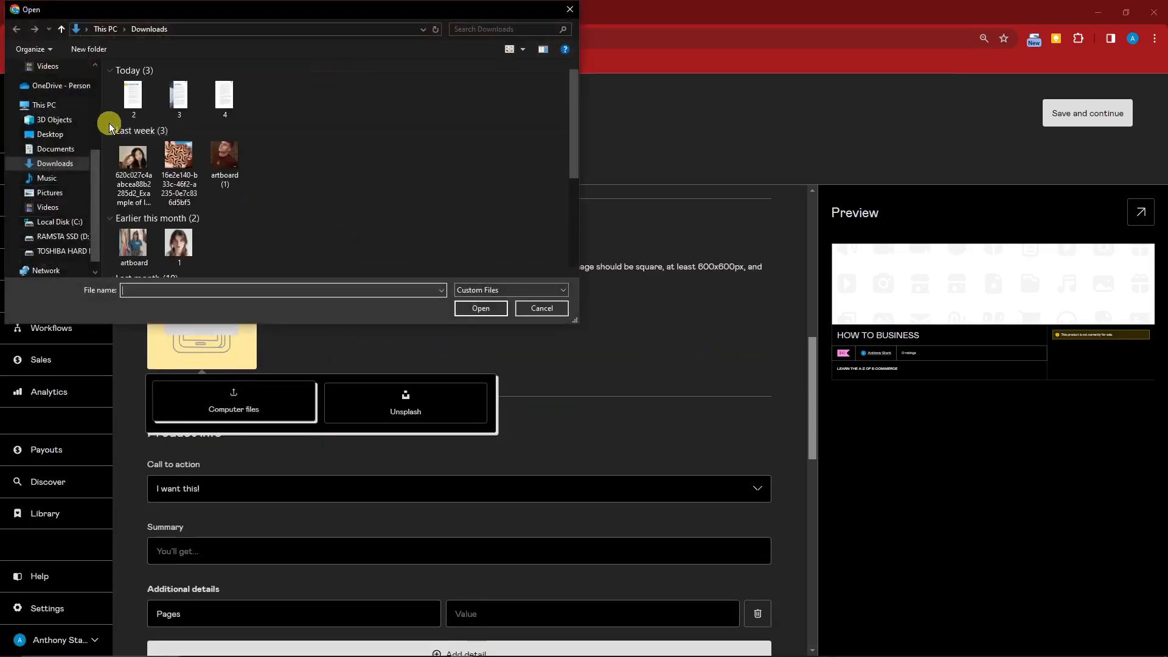
{"action": "double_click", "coordinate": [131, 145]}
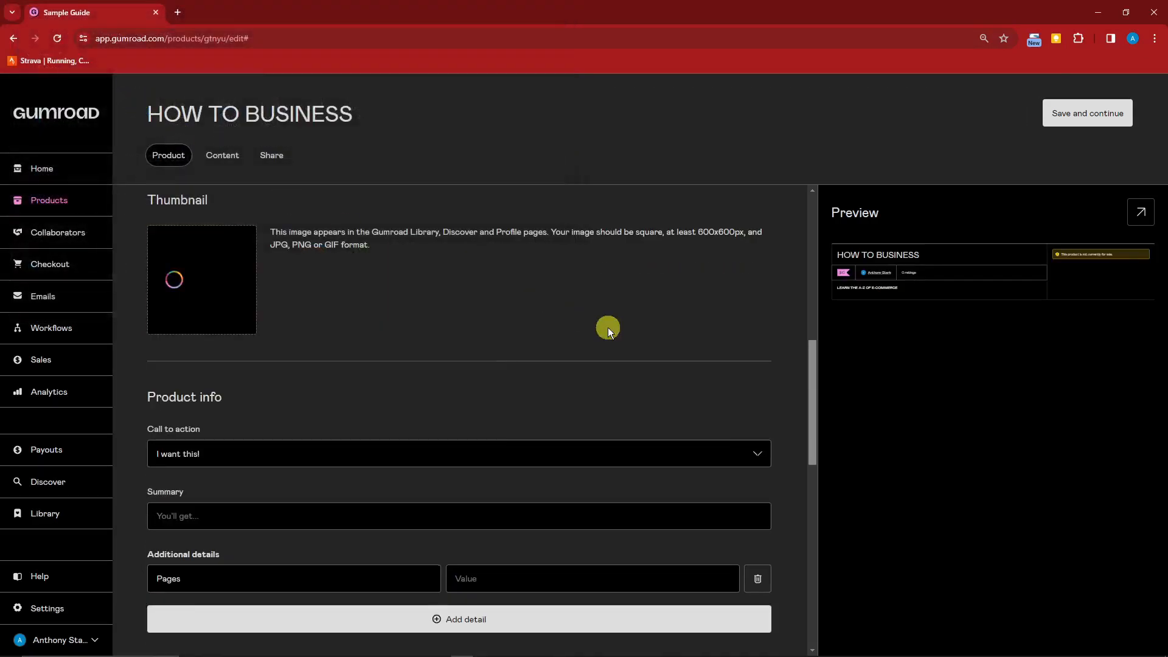
{"action": "scroll", "coordinate": [984, 369], "scroll_direction": "down", "scroll_amount": 6}
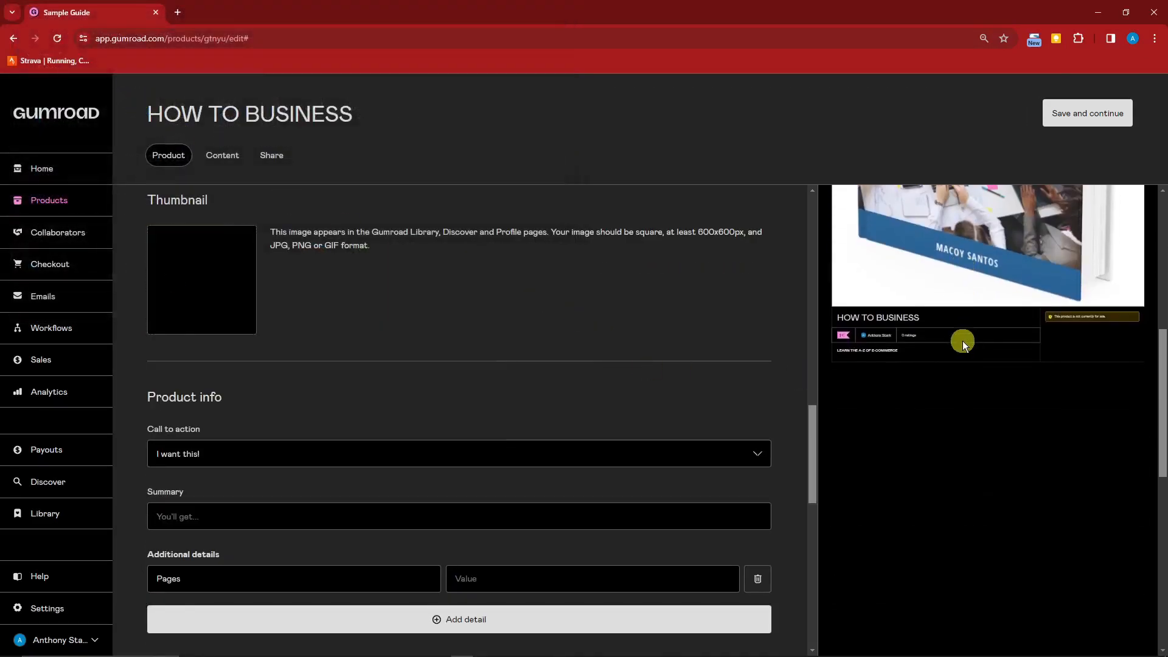
{"action": "scroll", "coordinate": [632, 376], "scroll_direction": "up", "scroll_amount": 3}
{"action": "scroll", "coordinate": [915, 355], "scroll_direction": "up", "scroll_amount": 6}
{"action": "scroll", "coordinate": [381, 436], "scroll_direction": "down", "scroll_amount": 1}
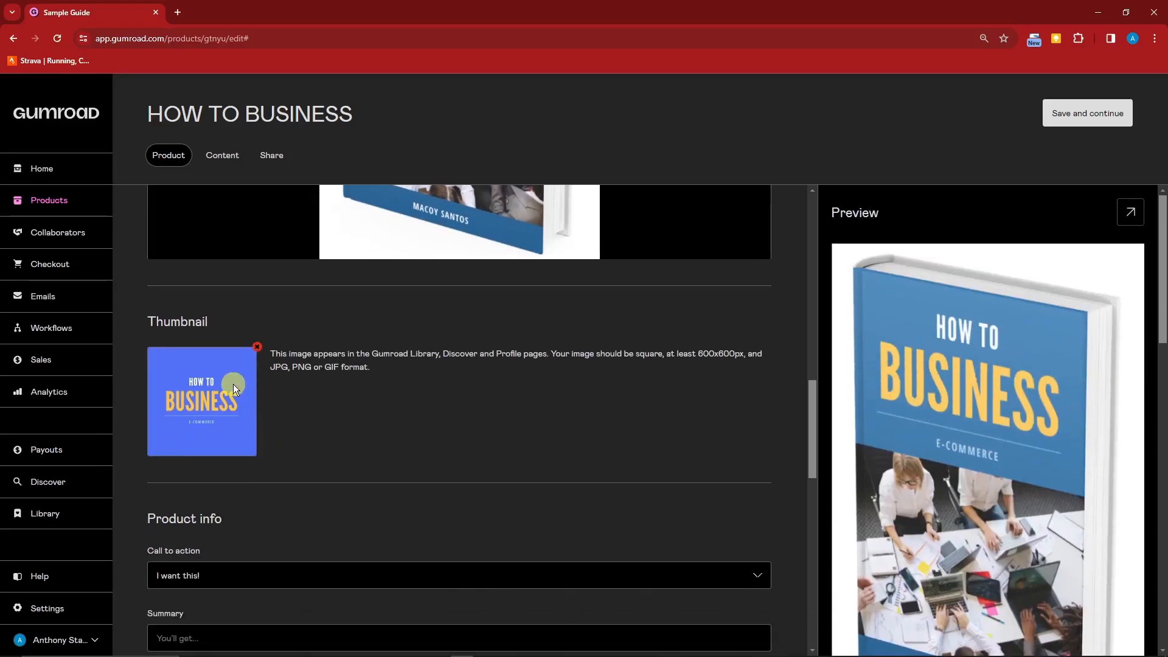
Set the product's call to action to Buy this.
{"action": "scroll", "coordinate": [390, 470], "scroll_direction": "down", "scroll_amount": 4}
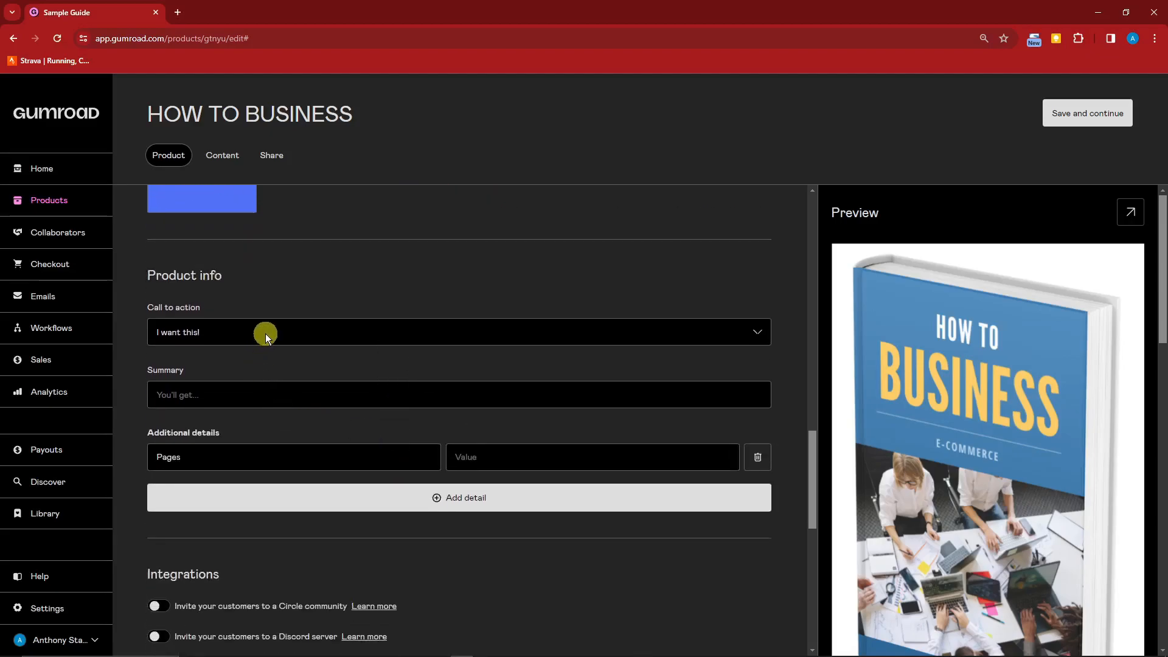
{"action": "left_click", "coordinate": [741, 338]}
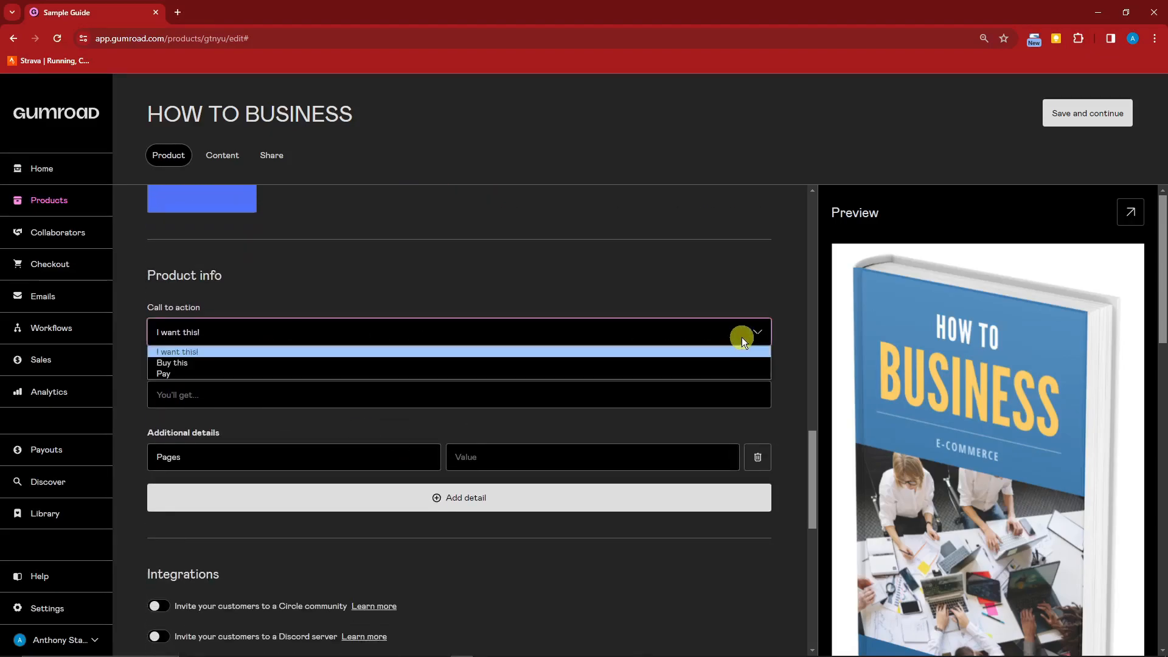
{"action": "left_click", "coordinate": [659, 364]}
Enter the product summary "A comprehensive course in E-commerce".
{"action": "left_click", "coordinate": [338, 393]}
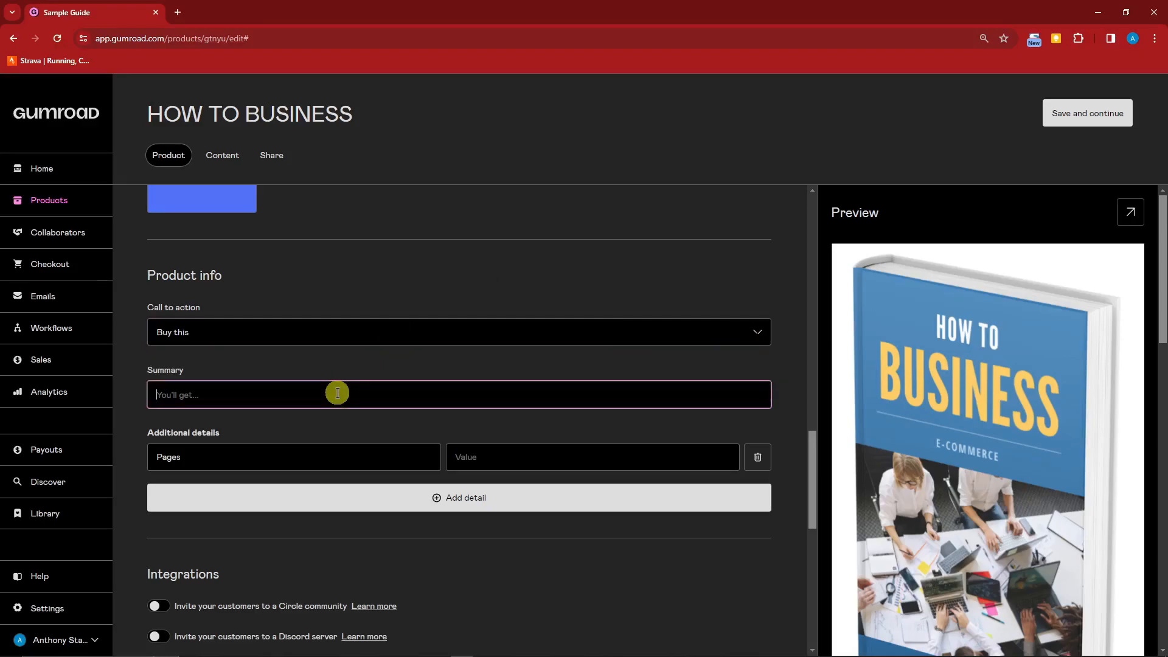
{"action": "type", "text": "A comprehensive course in E-commrece"}
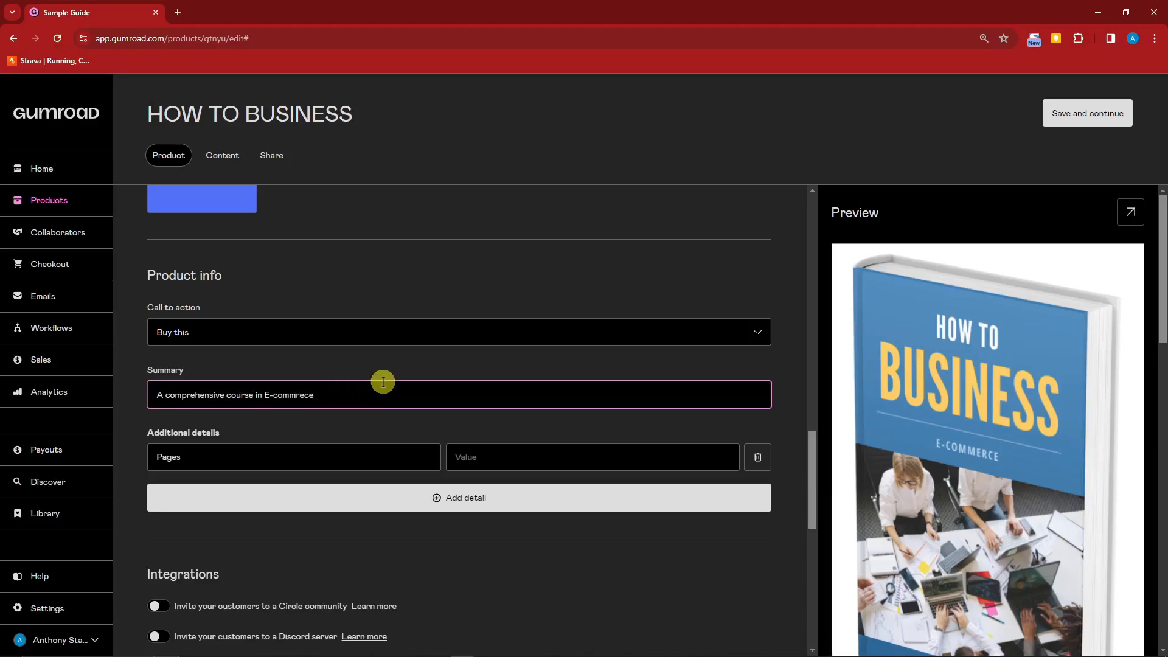
{"action": "key", "text": "BackSpace"}
{"action": "key", "text": "BackSpace"}
{"action": "key", "text": "BackSpace"}
{"action": "key", "text": "BackSpace"}
{"action": "type", "text": "er"}
Upload the page images 2, 3 and 4 from the Downloads folder to the product's content.
{"action": "scroll", "coordinate": [429, 426], "scroll_direction": "down", "scroll_amount": 2}
{"action": "scroll", "coordinate": [365, 492], "scroll_direction": "up", "scroll_amount": 10}
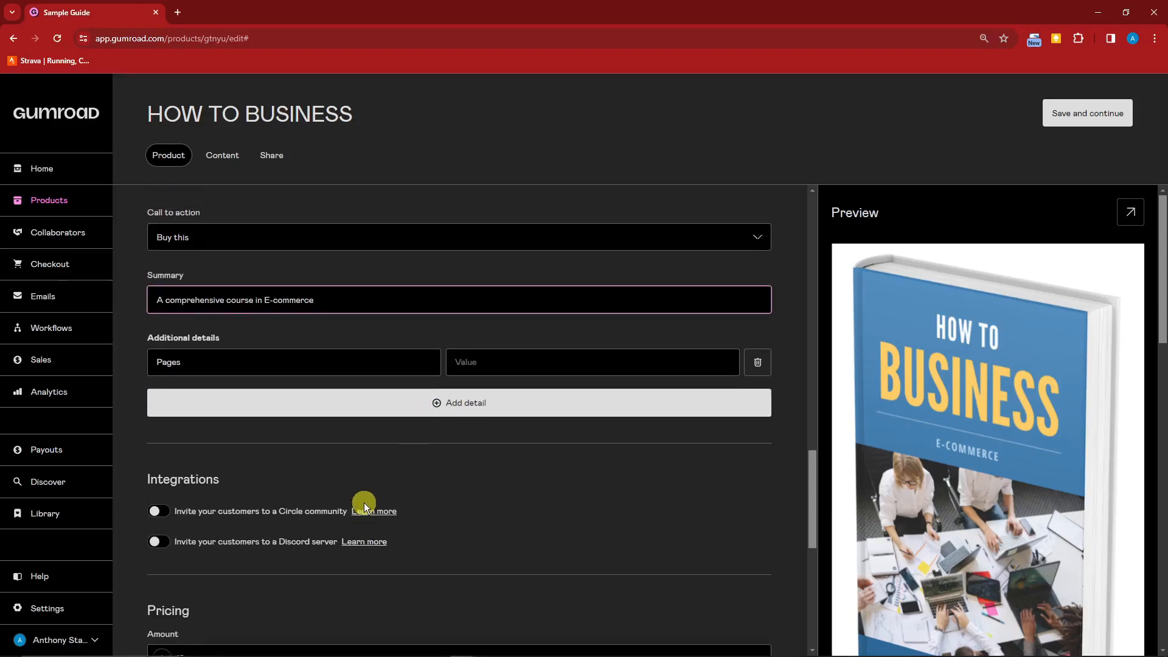
{"action": "left_click", "coordinate": [225, 159]}
{"action": "left_click", "coordinate": [388, 199]}
{"action": "left_click", "coordinate": [444, 250]}
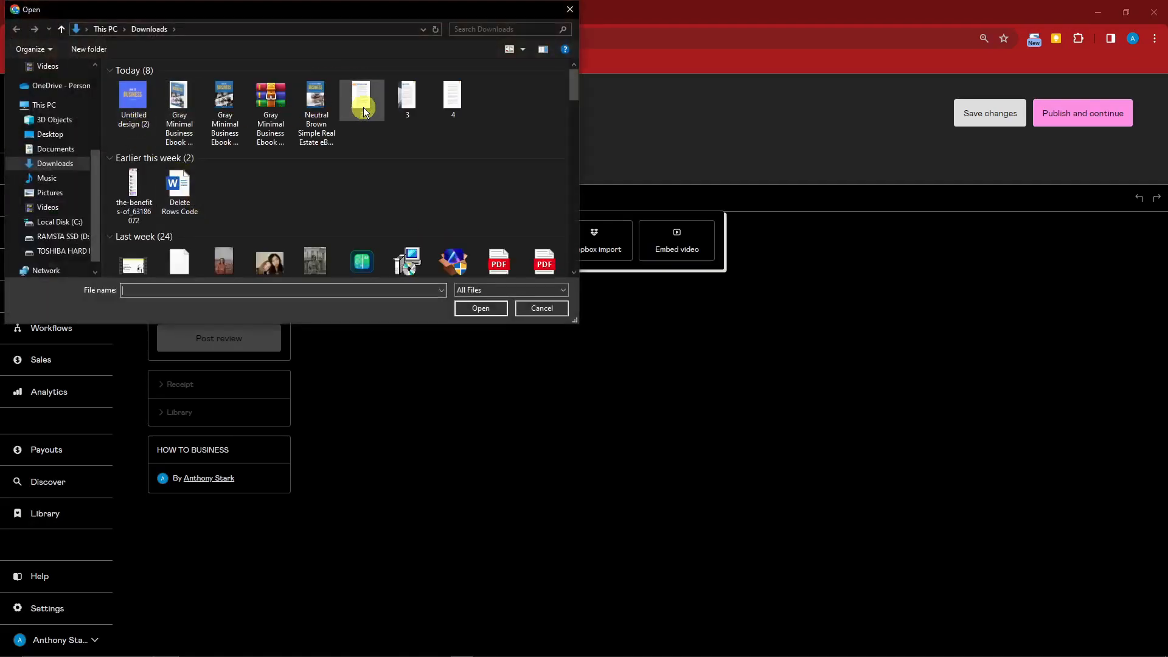
{"action": "left_click", "coordinate": [365, 106]}
{"action": "left_click", "coordinate": [451, 100], "text": "shift"}
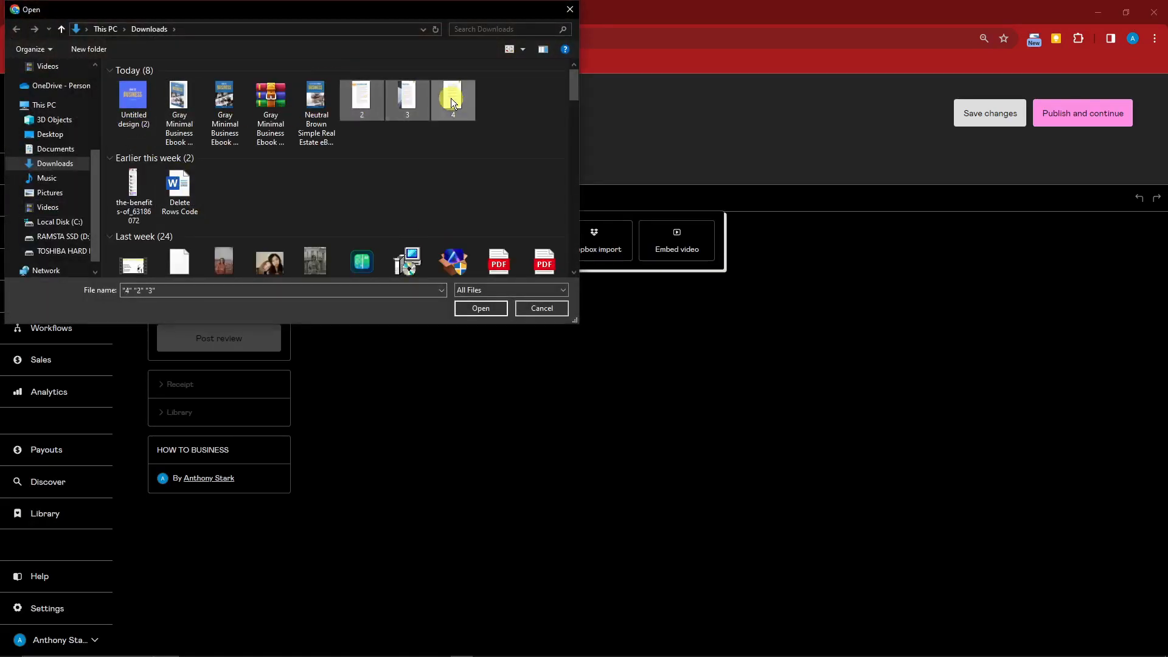
{"action": "left_click", "coordinate": [488, 308]}
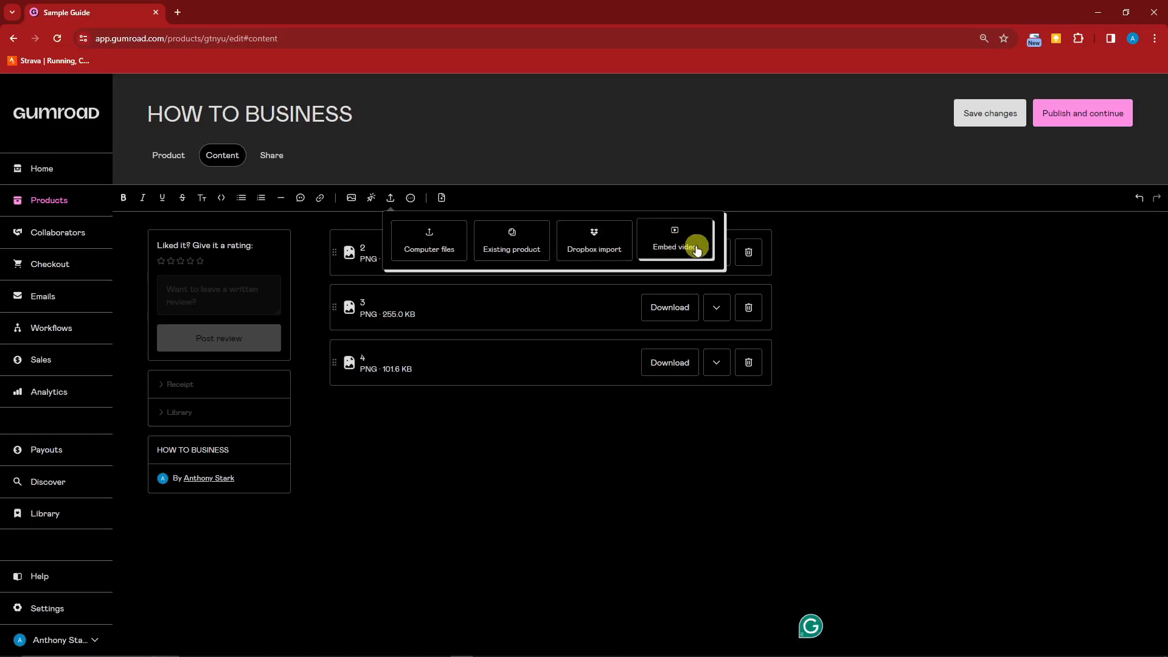
{"action": "left_click", "coordinate": [515, 430]}
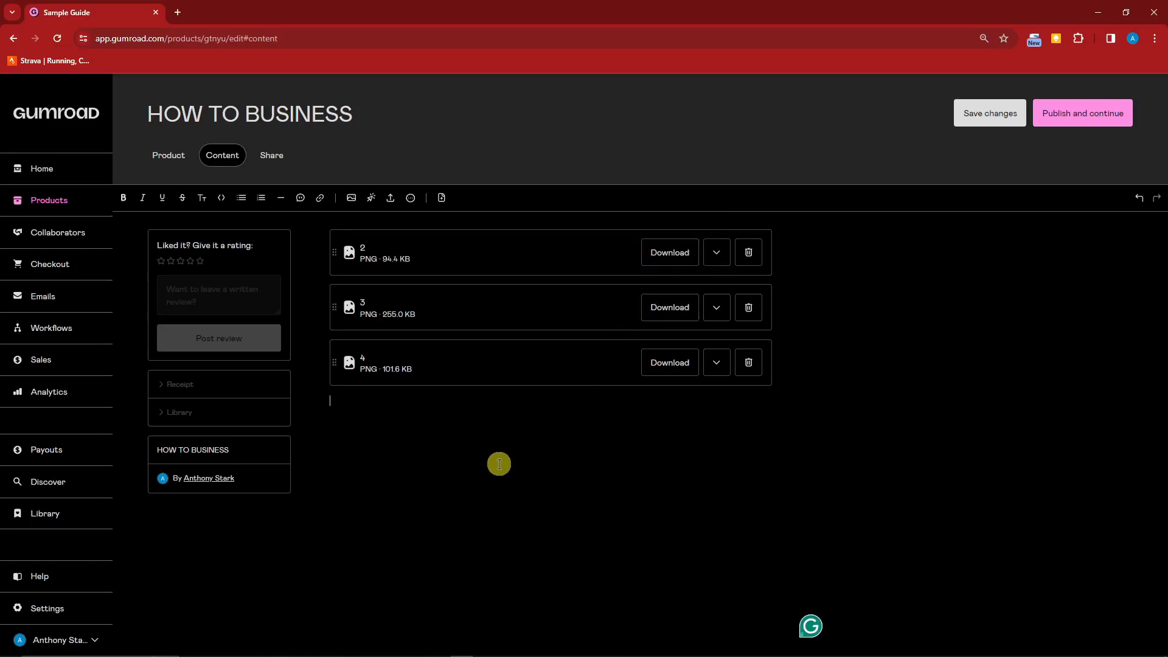
Return to the product details and examine the pay-what-you-want pricing option, the additional details, the thumbnail and the cover.
{"action": "left_click", "coordinate": [167, 155]}
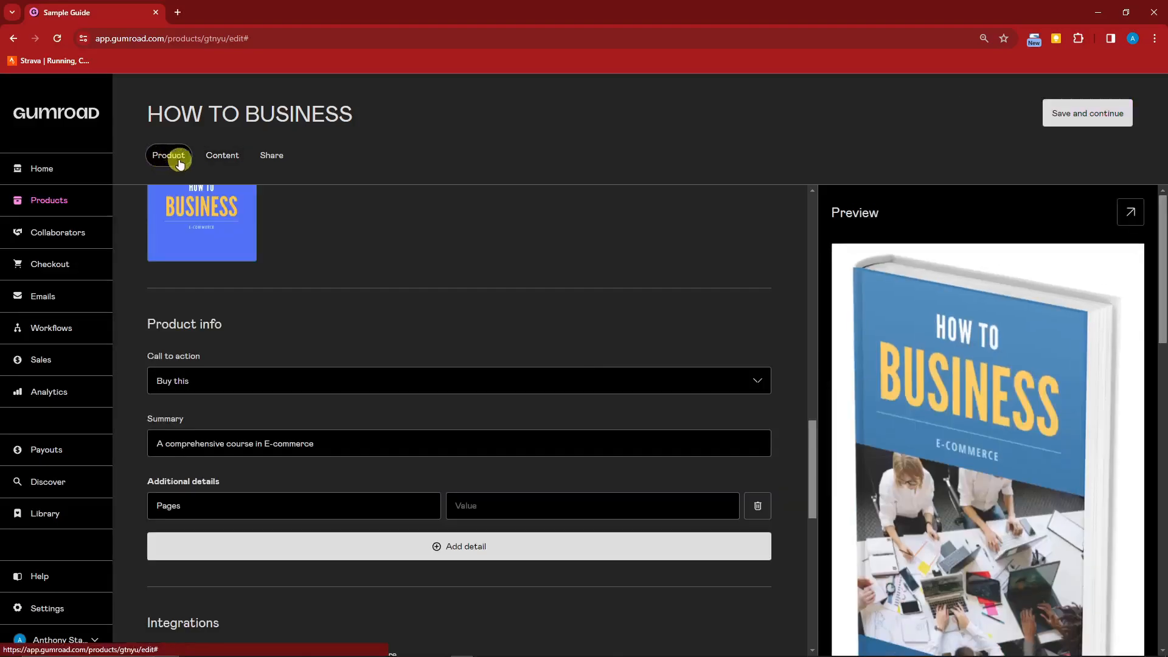
{"action": "left_click", "coordinate": [210, 157]}
{"action": "left_click", "coordinate": [155, 157]}
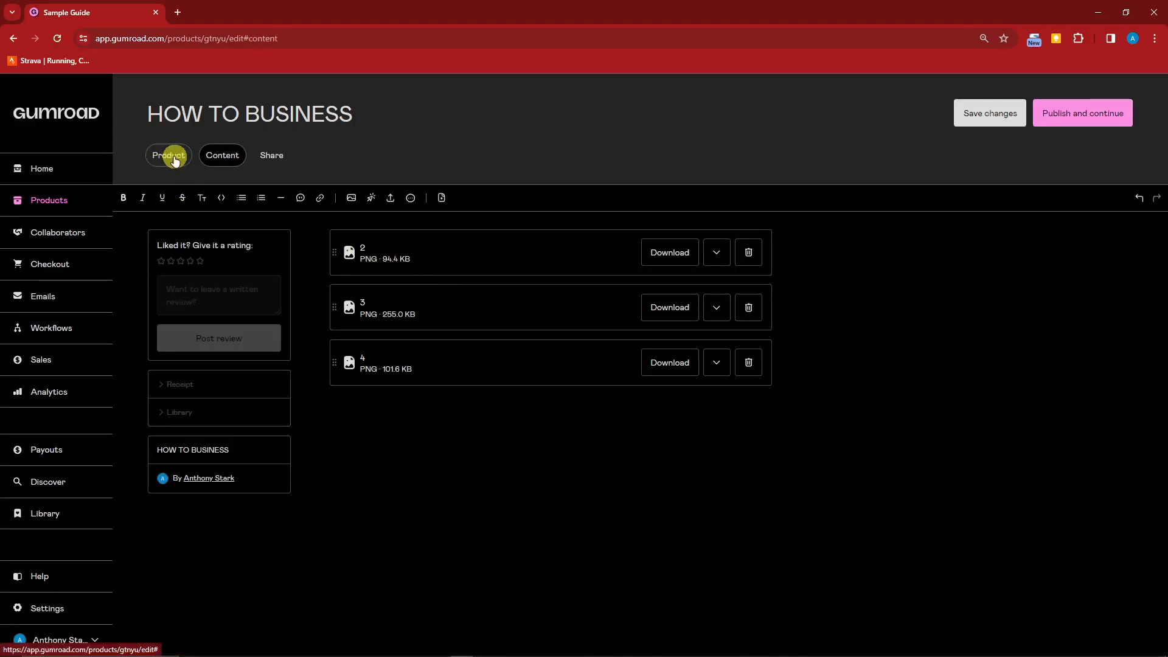
{"action": "scroll", "coordinate": [425, 408], "scroll_direction": "down", "scroll_amount": 2}
{"action": "scroll", "coordinate": [304, 465], "scroll_direction": "up", "scroll_amount": 2}
{"action": "left_click", "coordinate": [195, 363]}
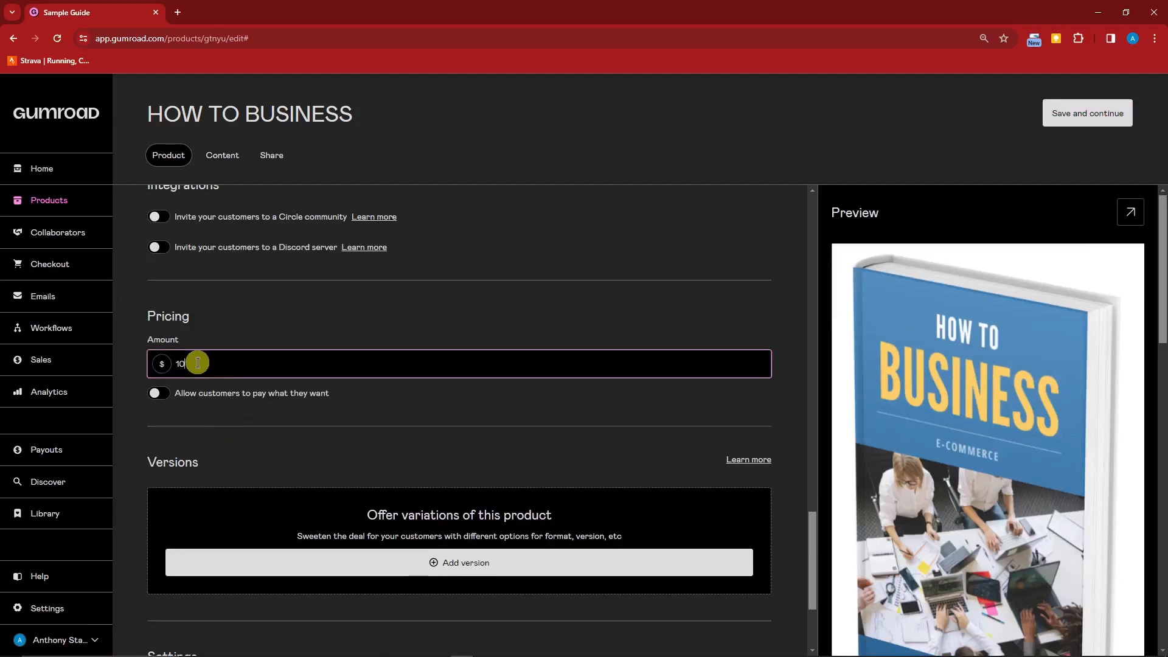
{"action": "left_click", "coordinate": [162, 394]}
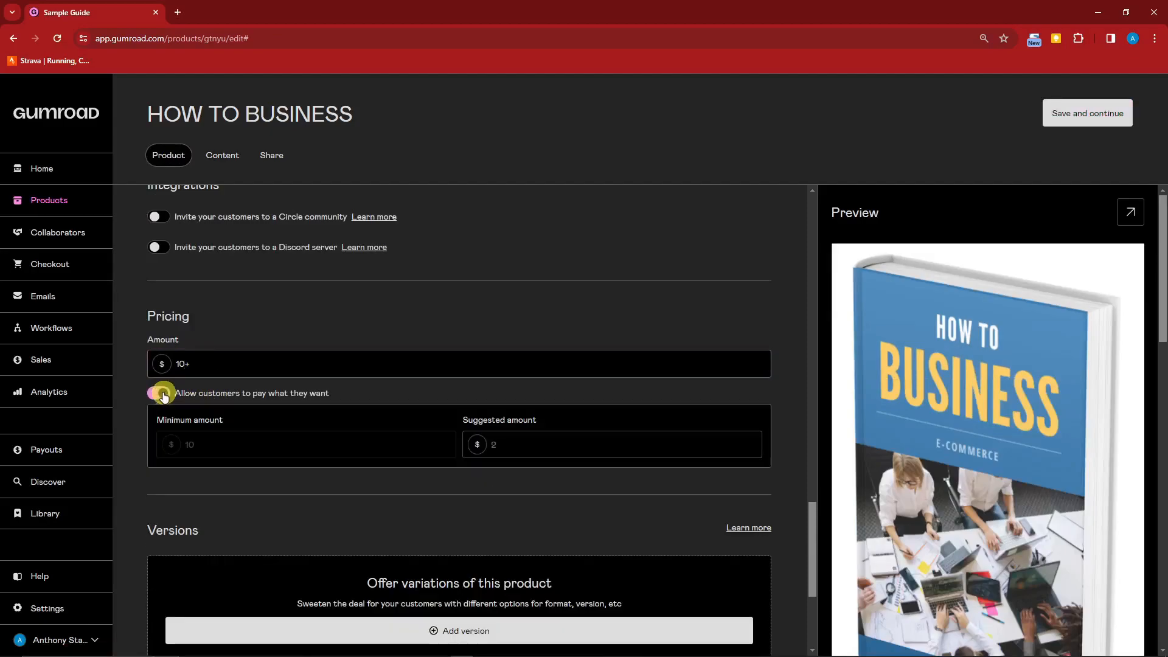
{"action": "left_click", "coordinate": [162, 395]}
{"action": "scroll", "coordinate": [261, 443], "scroll_direction": "up", "scroll_amount": 7}
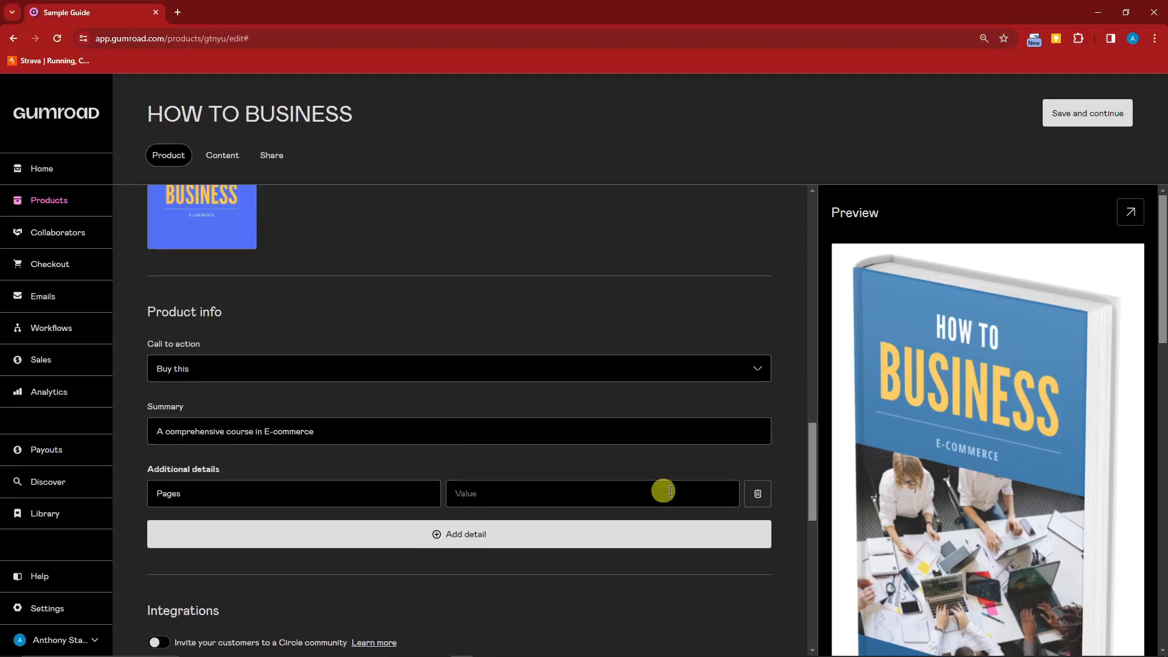
{"action": "left_click", "coordinate": [704, 491]}
{"action": "scroll", "coordinate": [595, 488], "scroll_direction": "down", "scroll_amount": 2}
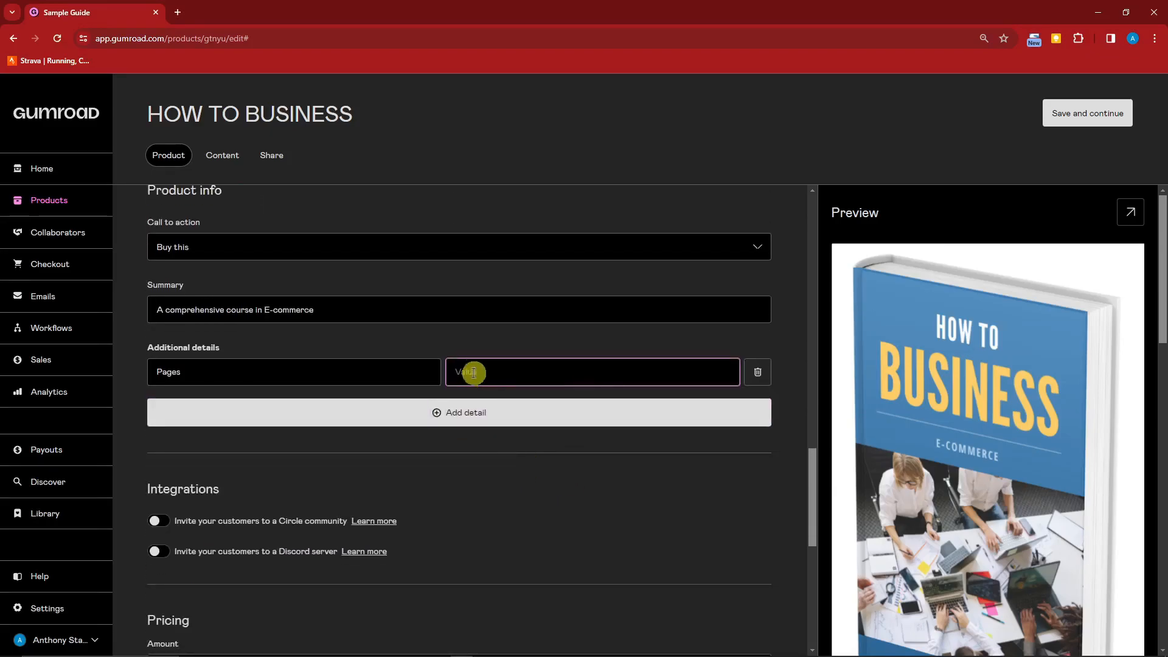
{"action": "scroll", "coordinate": [420, 432], "scroll_direction": "up", "scroll_amount": 15}
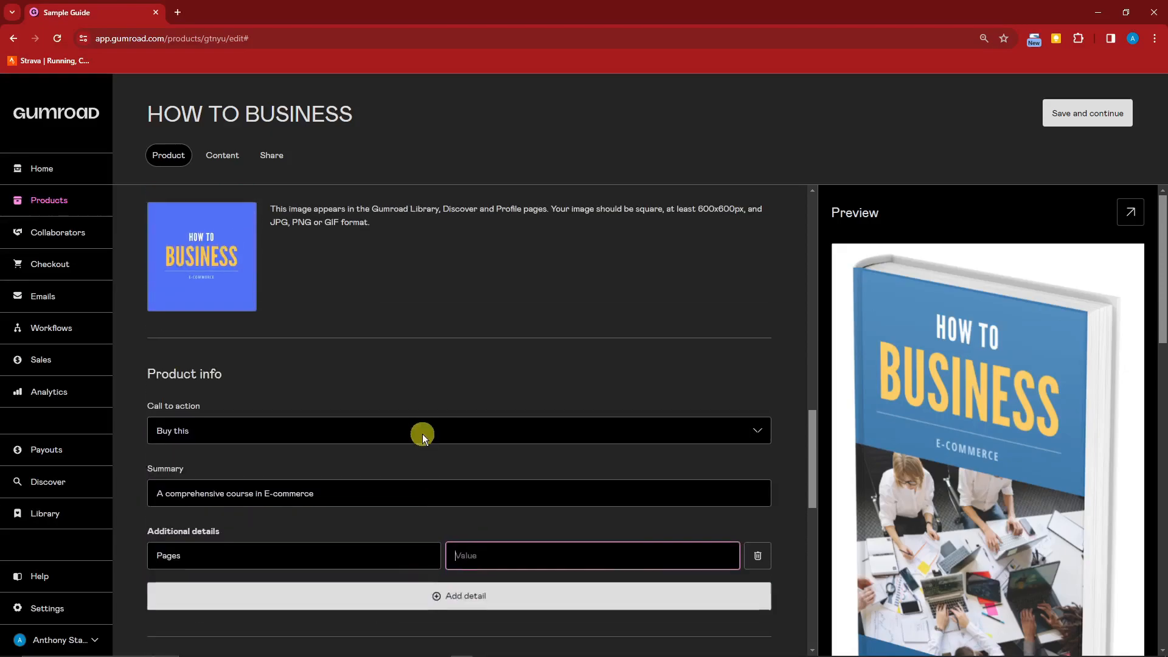
{"action": "scroll", "coordinate": [474, 519], "scroll_direction": "up", "scroll_amount": 3}
Turn on the public sales count and the e-publication VAT marking for the product, with customer-chosen quantity off.
{"action": "scroll", "coordinate": [523, 527], "scroll_direction": "down", "scroll_amount": 15}
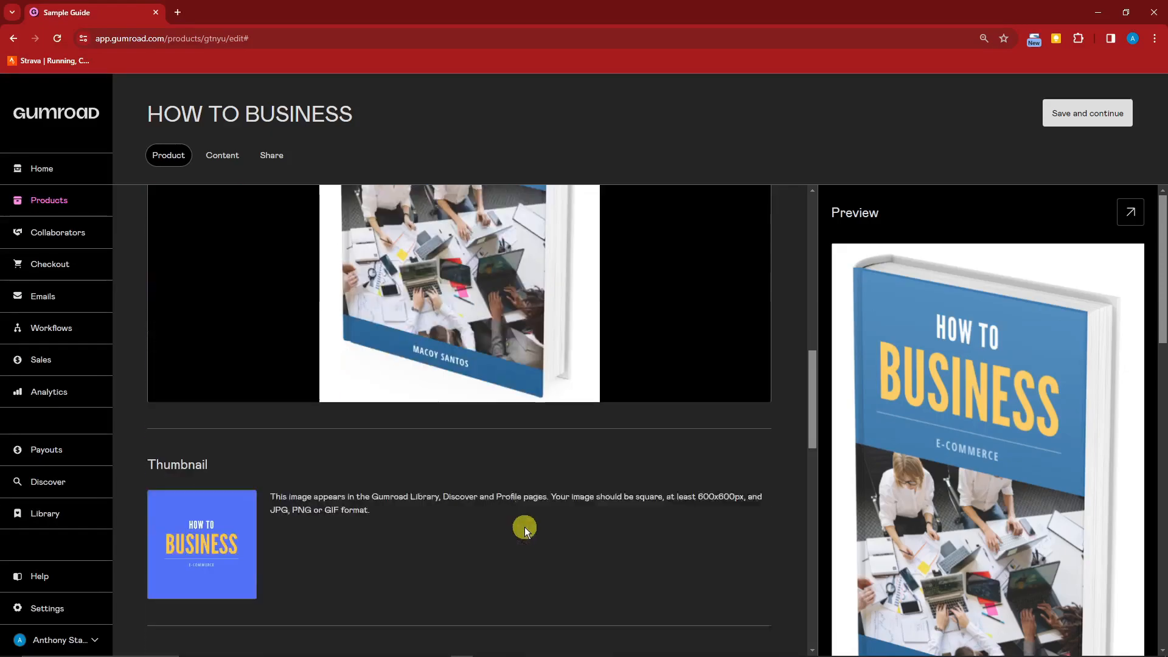
{"action": "scroll", "coordinate": [527, 527], "scroll_direction": "down", "scroll_amount": 3}
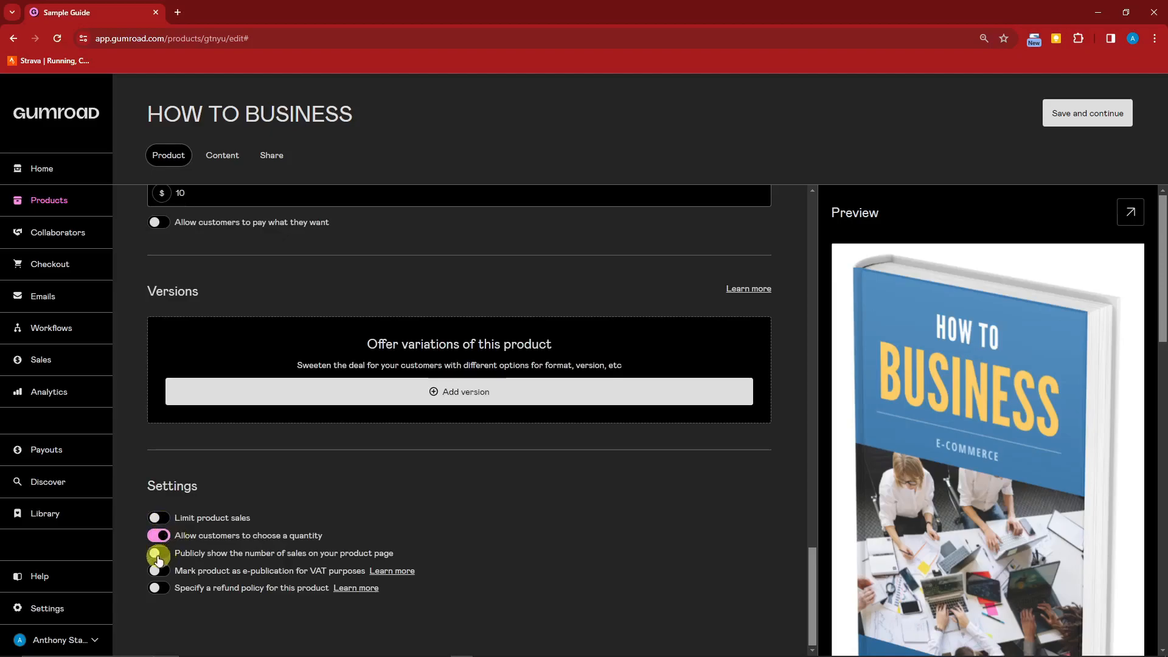
{"action": "left_click", "coordinate": [158, 555]}
{"action": "left_click_drag", "start_coordinate": [180, 557], "coordinate": [404, 553]}
{"action": "left_click", "coordinate": [523, 539]}
Enable a refund policy for the product and set it to "30 day window", with the fine print left empty.
{"action": "left_click", "coordinate": [164, 593]}
{"action": "scroll", "coordinate": [213, 548], "scroll_direction": "down", "scroll_amount": 4}
{"action": "left_click", "coordinate": [250, 400]}
{"action": "type", "text": "30 day window"}
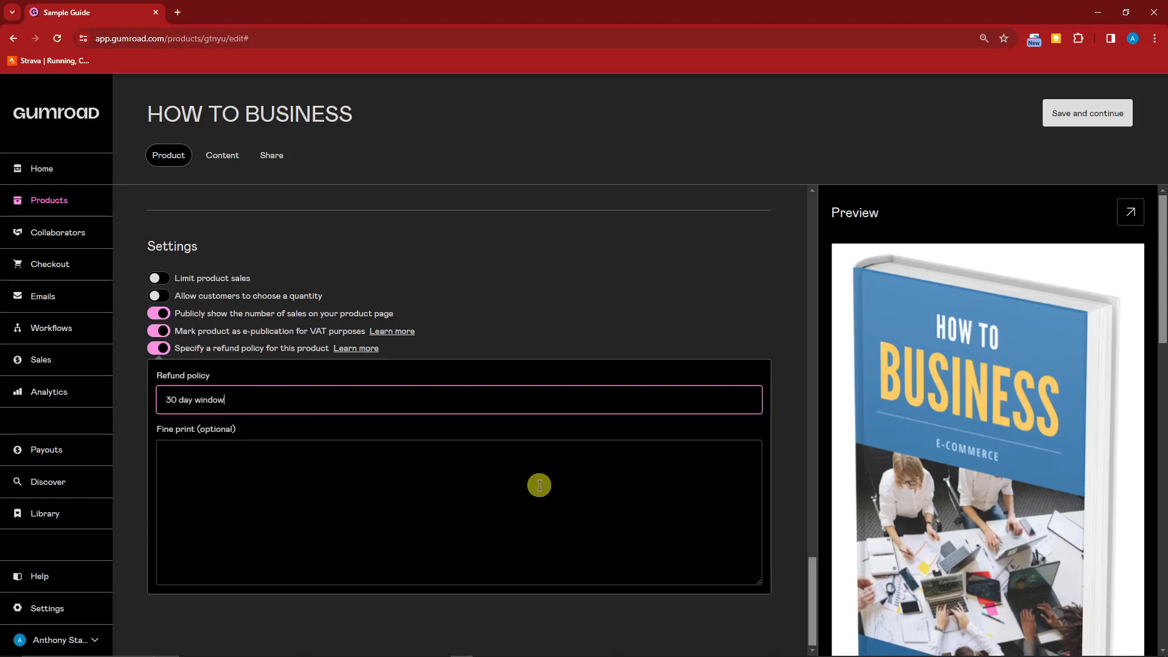
{"action": "left_click", "coordinate": [539, 484]}
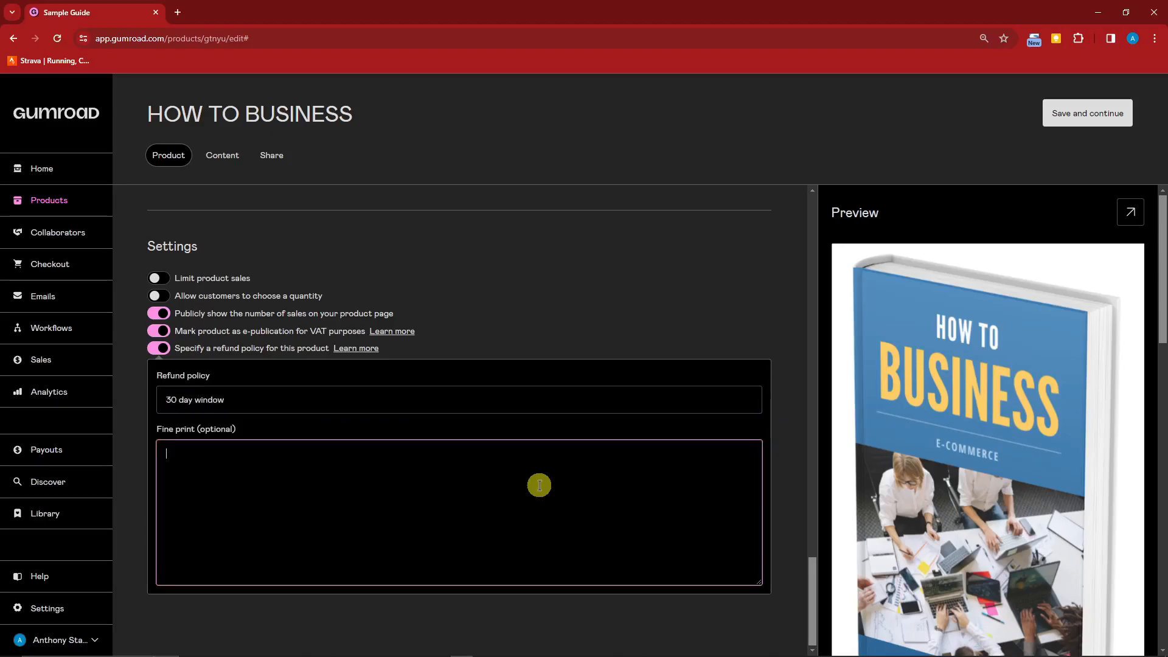
Check the versions section and remaining settings, and save and publish the HOW TO BUSINESS product.
{"action": "scroll", "coordinate": [407, 498], "scroll_direction": "up", "scroll_amount": 6}
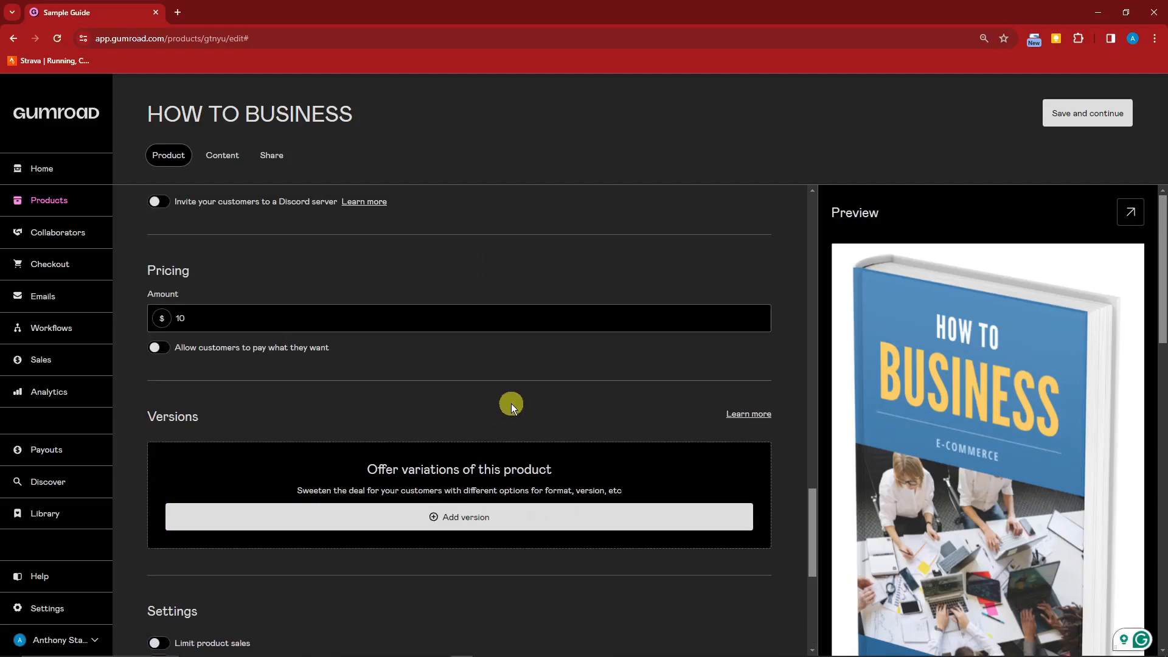
{"action": "scroll", "coordinate": [540, 400], "scroll_direction": "down", "scroll_amount": 2}
{"action": "left_click_drag", "start_coordinate": [368, 347], "coordinate": [542, 346]}
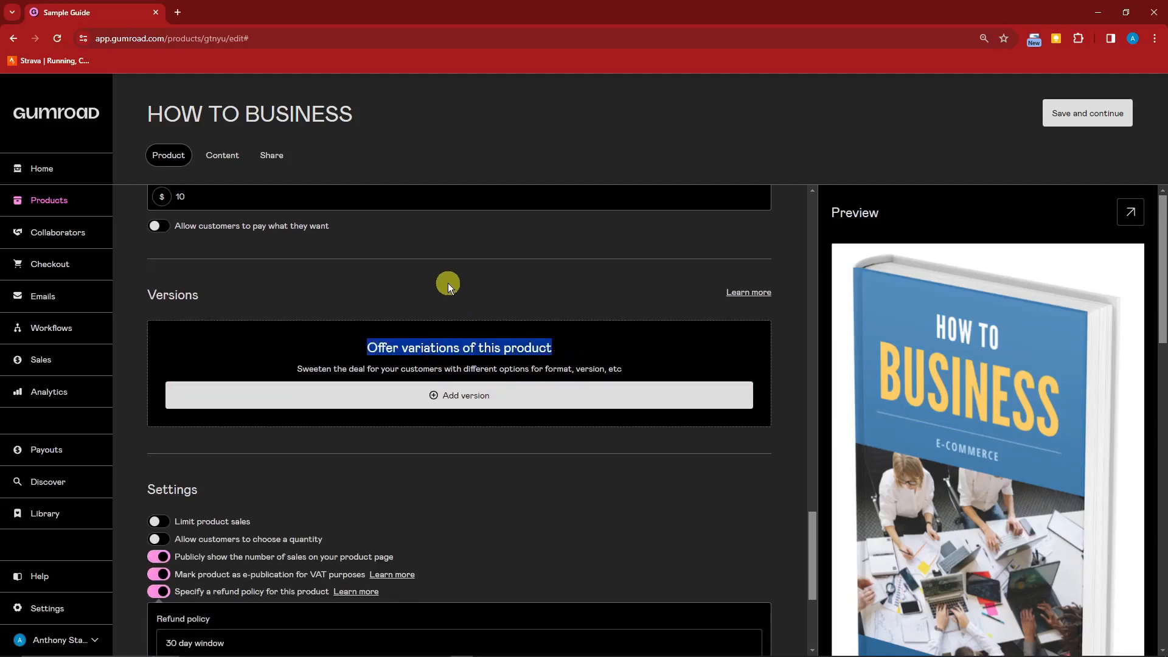
{"action": "scroll", "coordinate": [621, 483], "scroll_direction": "down", "scroll_amount": 4}
{"action": "scroll", "coordinate": [923, 455], "scroll_direction": "down", "scroll_amount": 5}
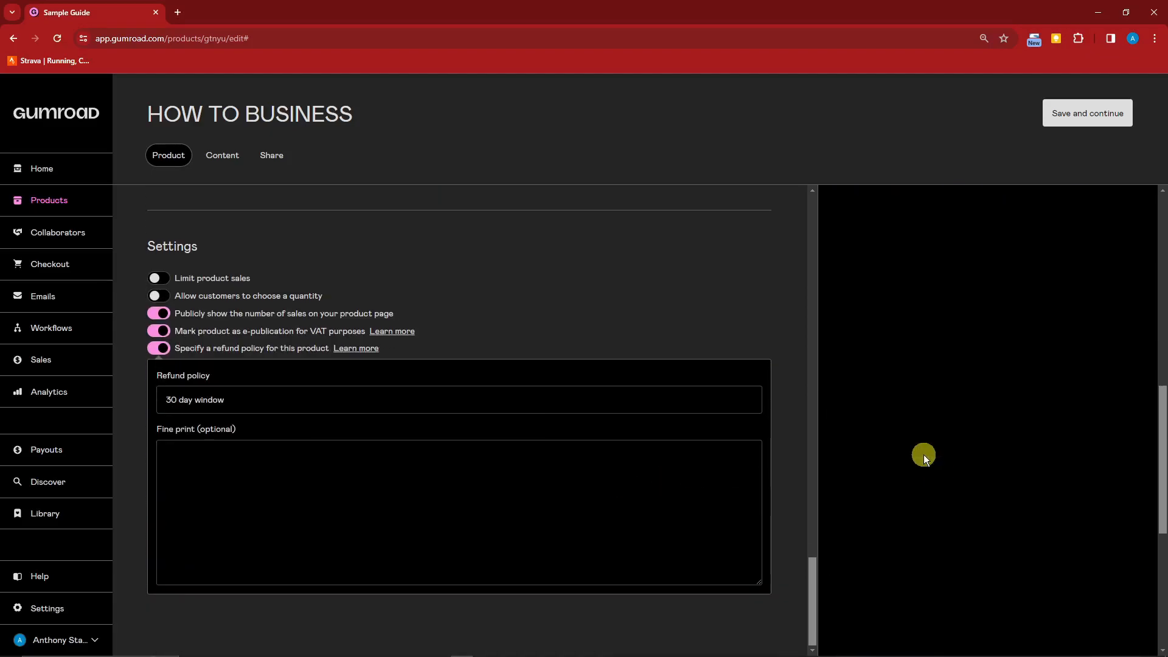
{"action": "scroll", "coordinate": [925, 450], "scroll_direction": "up", "scroll_amount": 5}
{"action": "left_click", "coordinate": [1100, 114]}
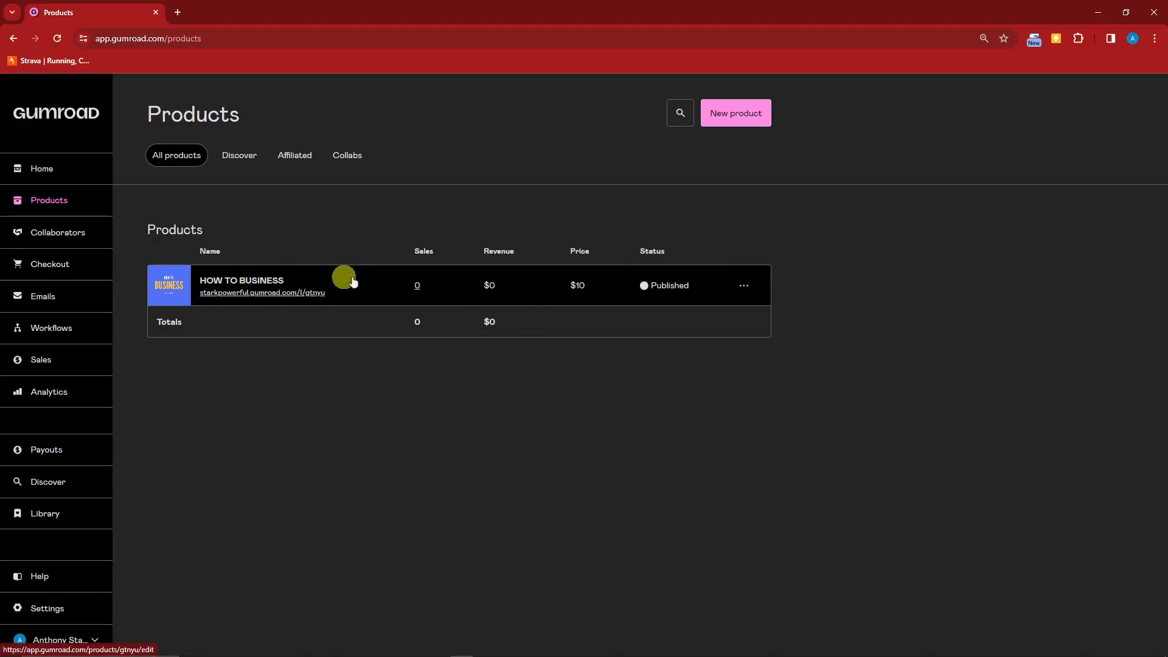
Open the published HOW TO BUSINESS product's public page and examine its cover, price, description, purchase details and wishlist options.
{"action": "left_click", "coordinate": [273, 285]}
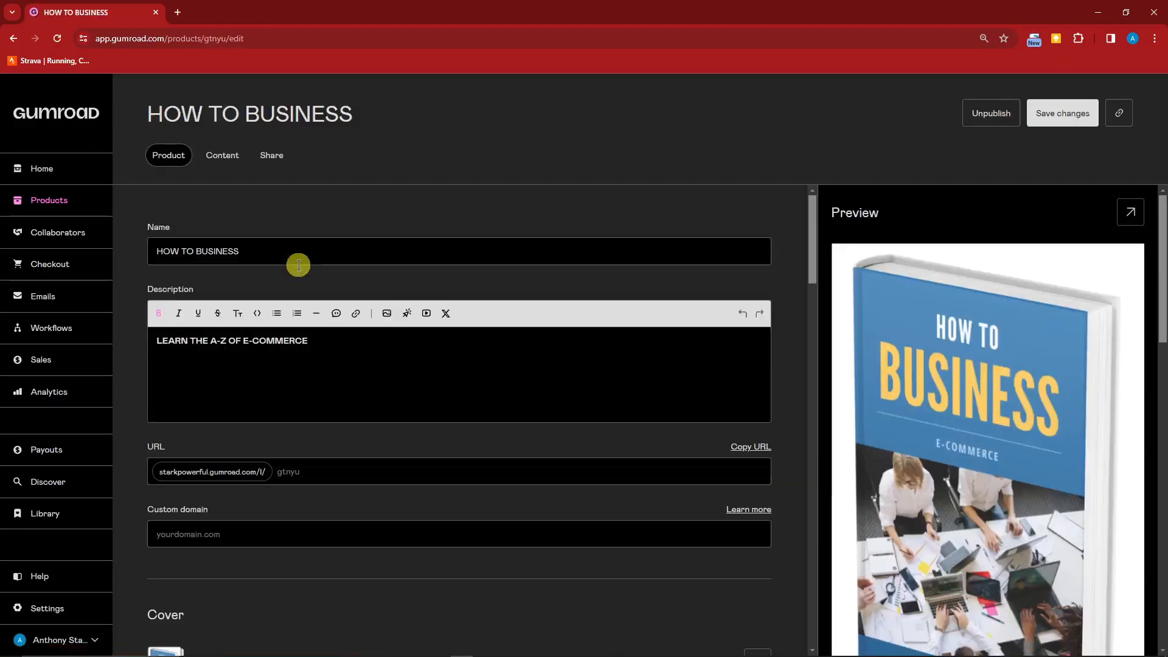
{"action": "left_click", "coordinate": [1130, 212]}
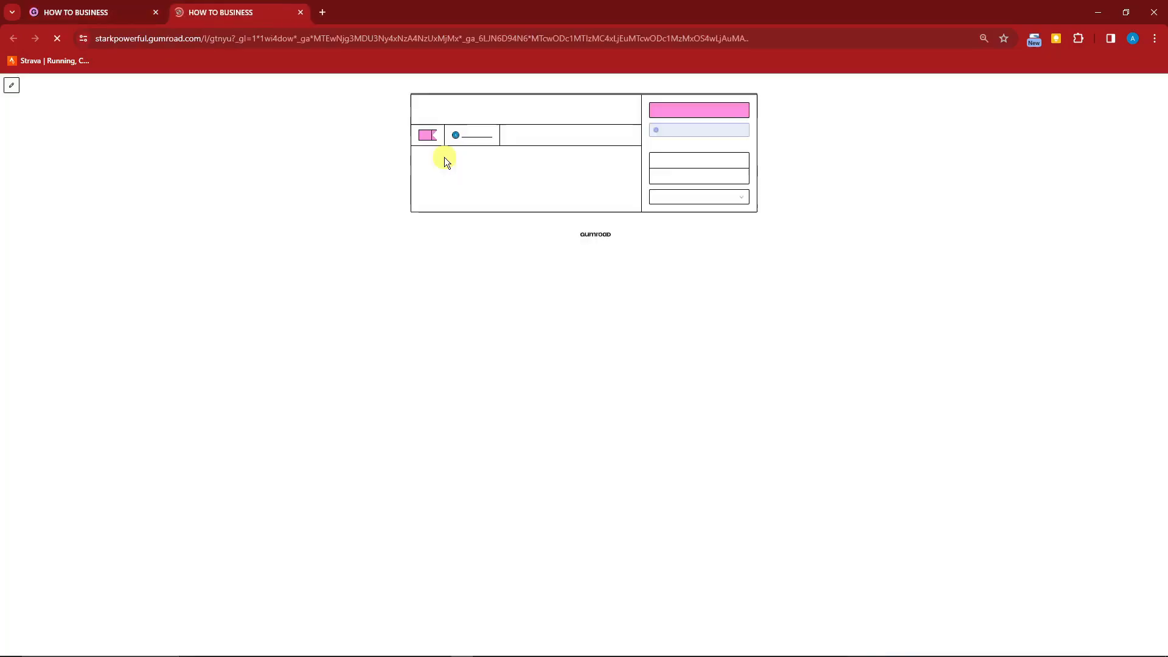
{"action": "scroll", "coordinate": [378, 301], "scroll_direction": "down", "scroll_amount": 2}
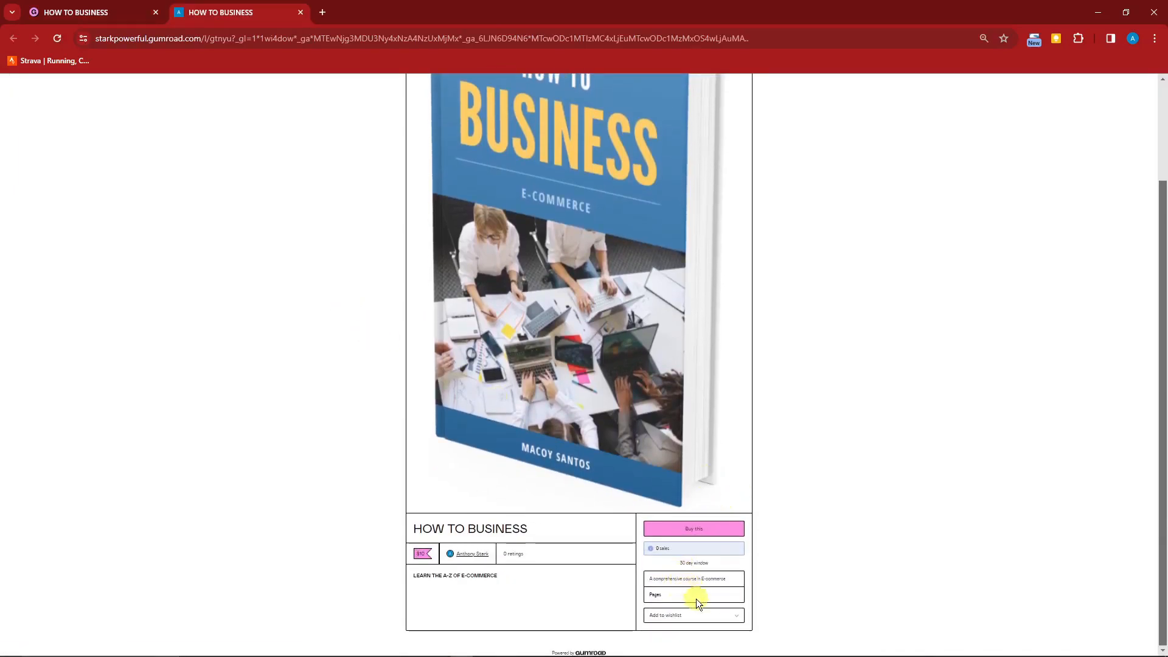
{"action": "left_click", "coordinate": [728, 616]}
{"action": "left_click", "coordinate": [728, 616]}
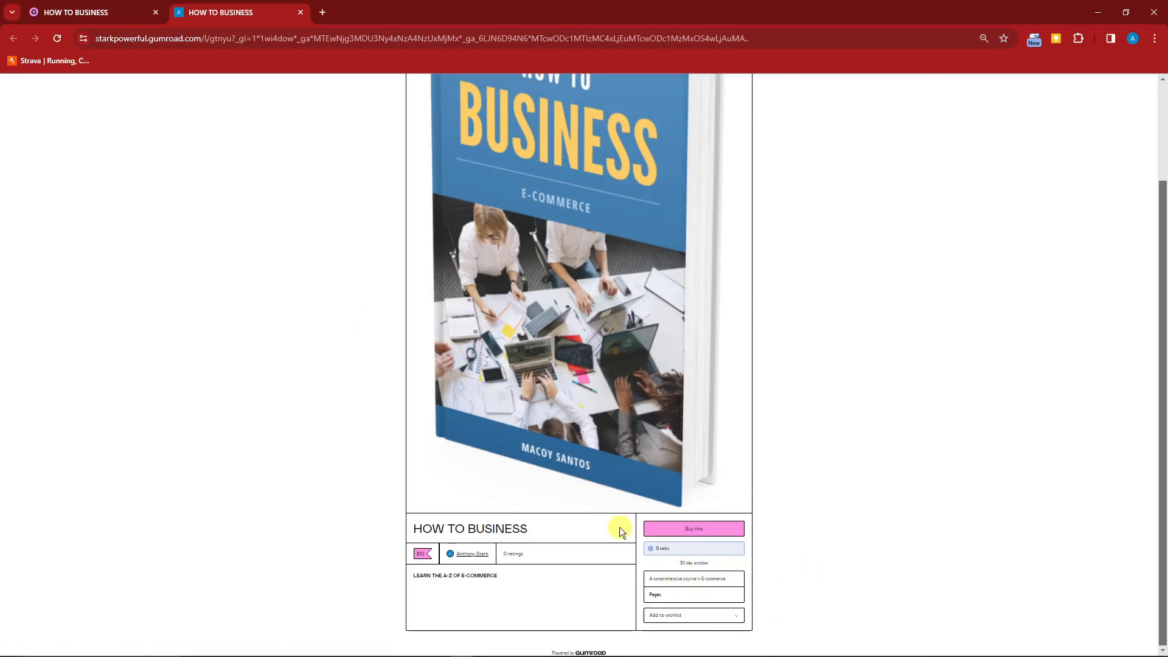
{"action": "scroll", "coordinate": [201, 432], "scroll_direction": "up", "scroll_amount": 2}
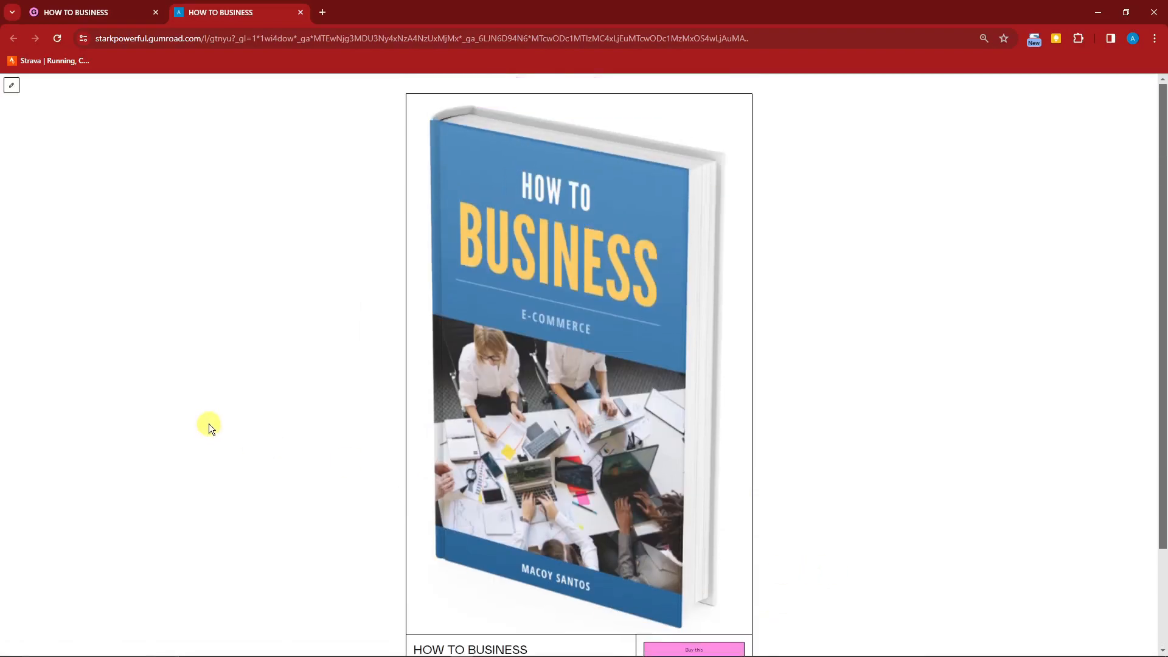